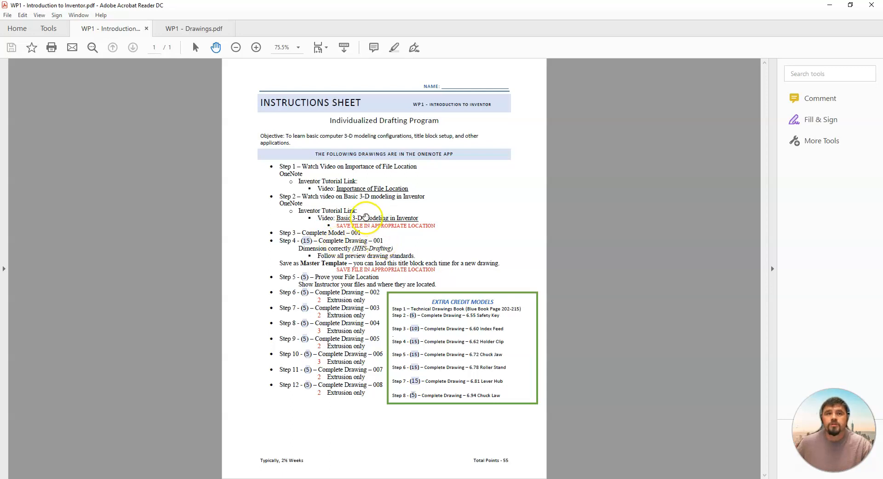
Switch to the WP1 - Introduction to Inventor page in OneNote and examine its Master Template and template resource files.
left_click(824, 8)
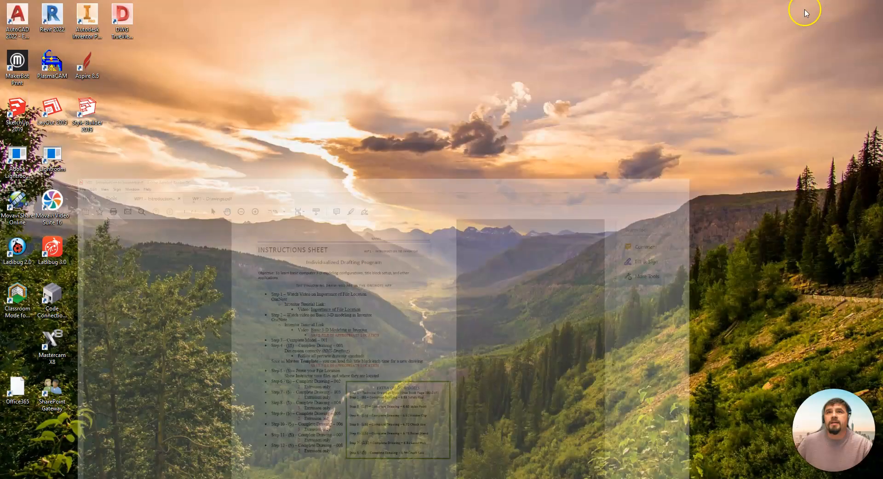
left_click(221, 478)
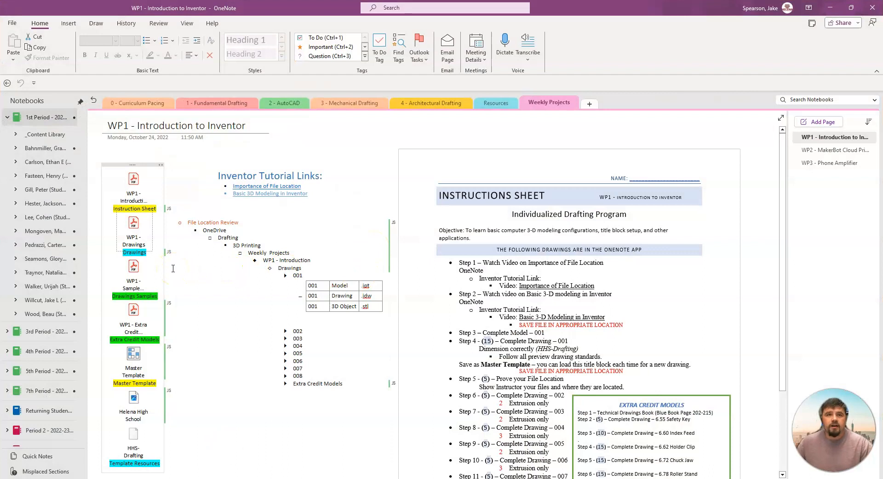
mouse_move(125, 366)
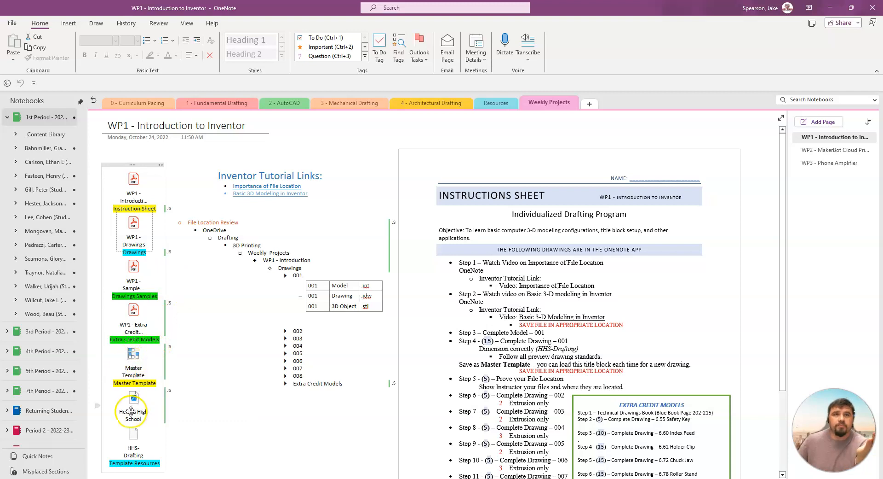
mouse_move(130, 445)
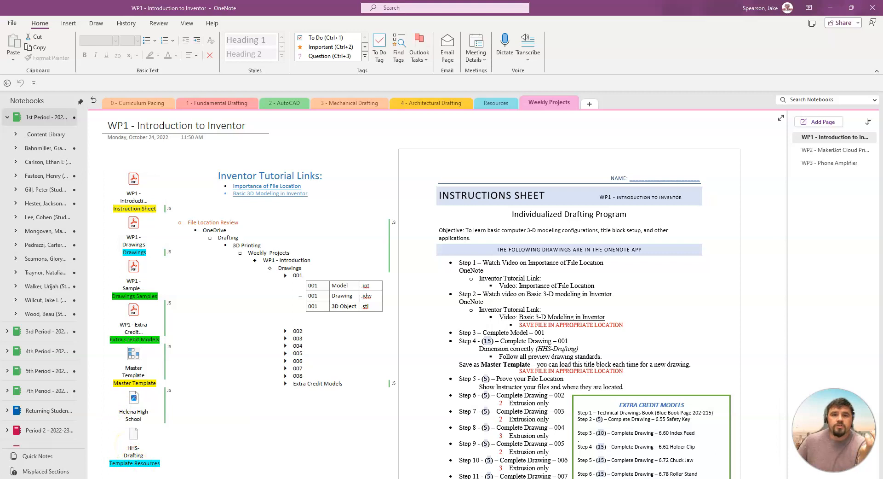
Browse the OneDrive Drafting folder in File Explorer to 3D Printing, Weekly Projects, WP1 - Introduction, Templates.
left_click_drag(391, 40, 344, 111)
double_click(246, 166)
double_click(242, 174)
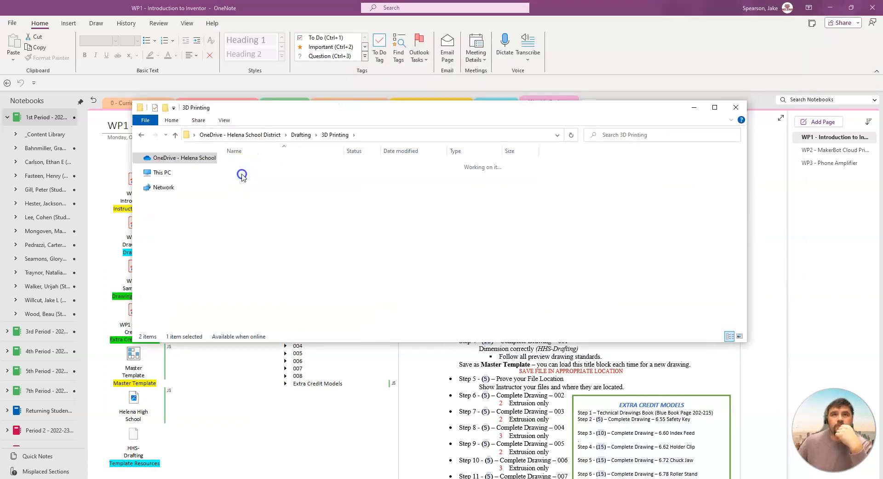
double_click(256, 165)
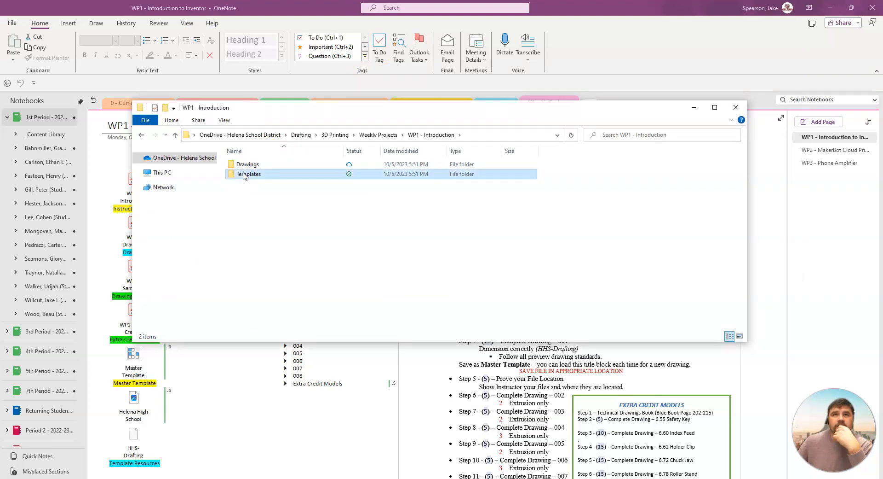
double_click(249, 173)
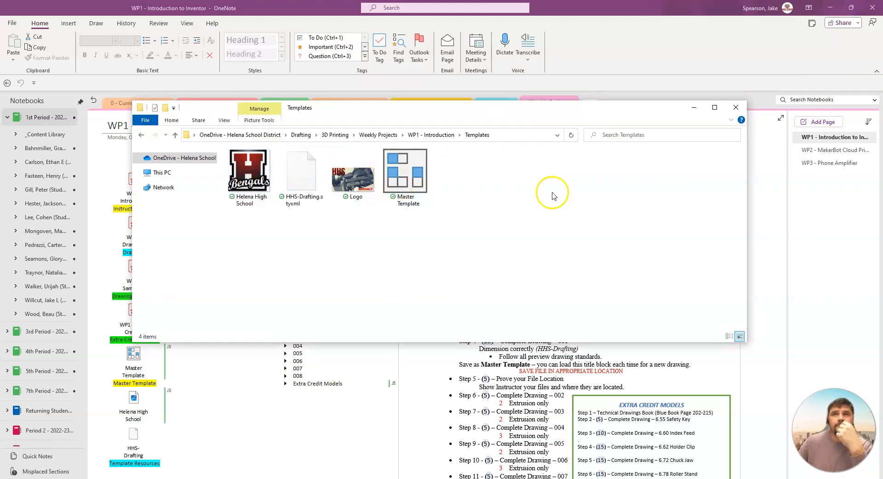
Minimize the OneNote and File Explorer windows, launch Autodesk Inventor Professional 2022 and create a new part.
left_click(761, 175)
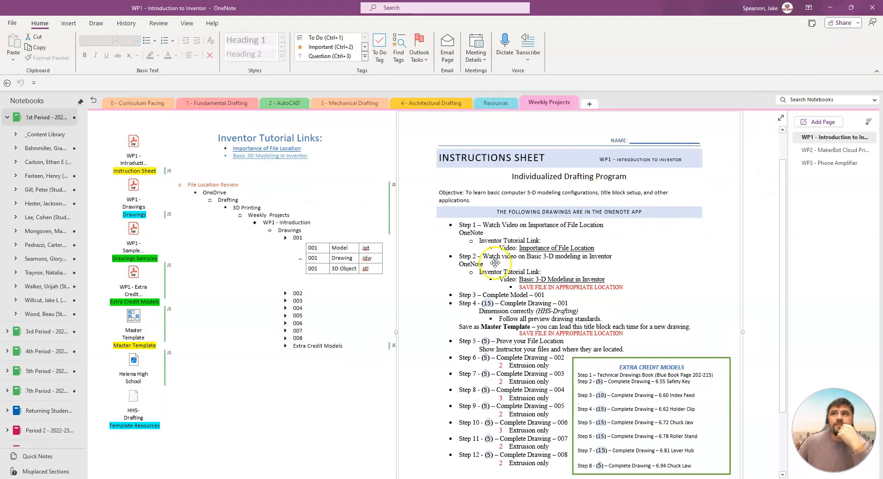
left_click(831, 7)
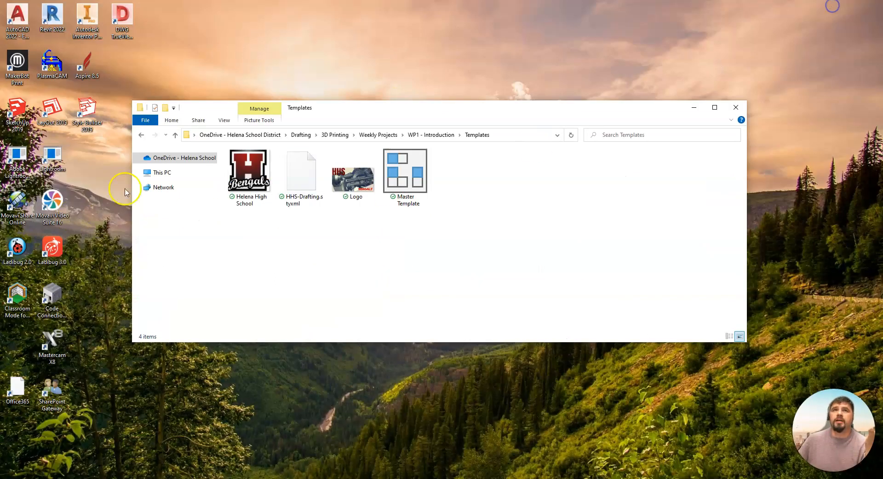
left_click(694, 108)
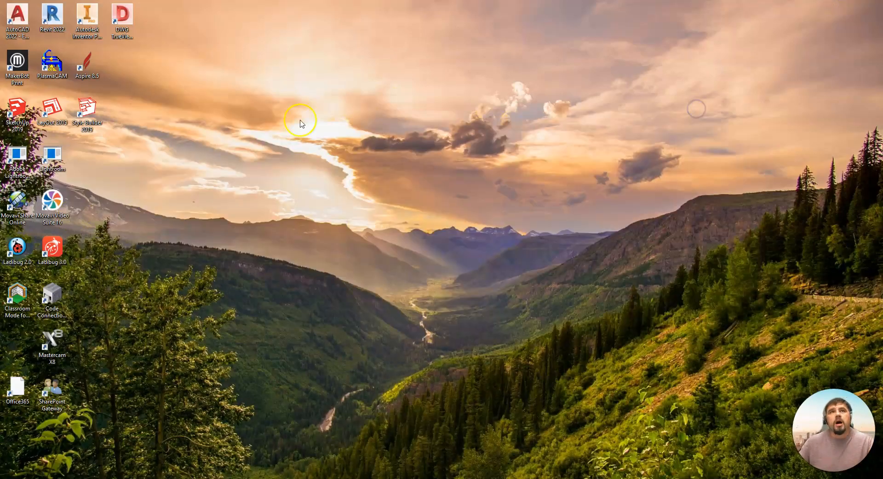
double_click(88, 19)
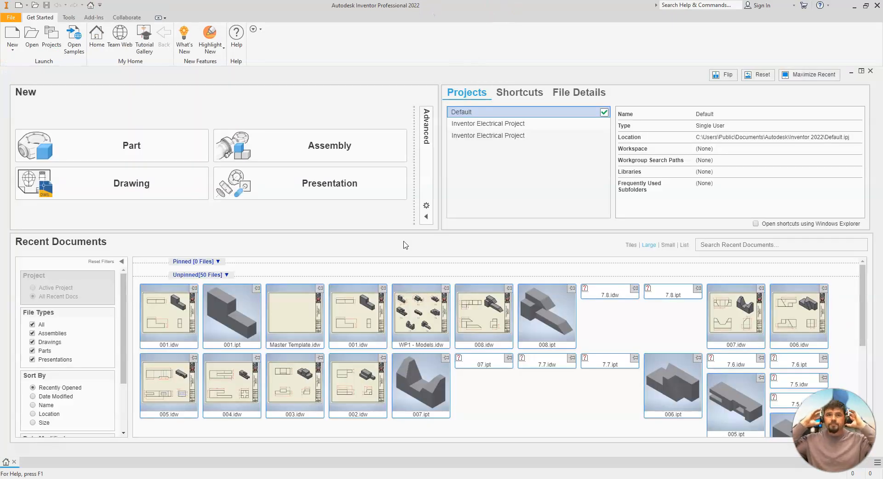
left_click(226, 274)
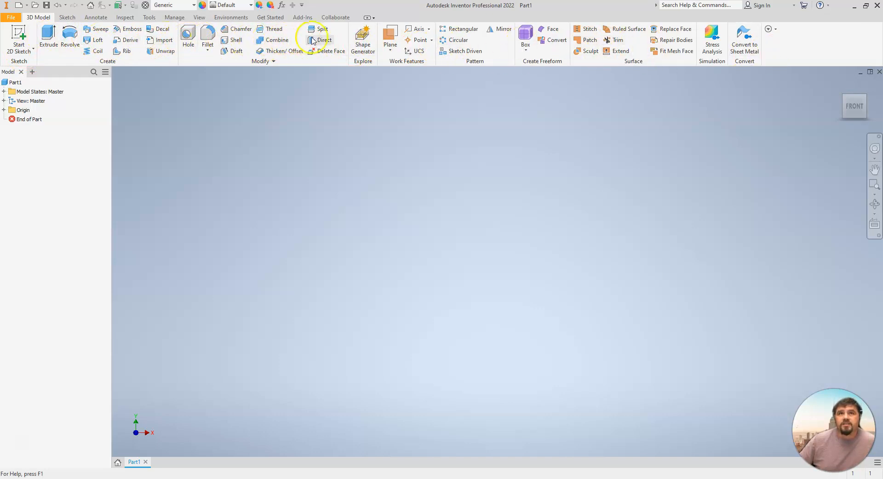
Cycle the ribbon through its reduced display modes and back to the full ribbon.
left_click(367, 18)
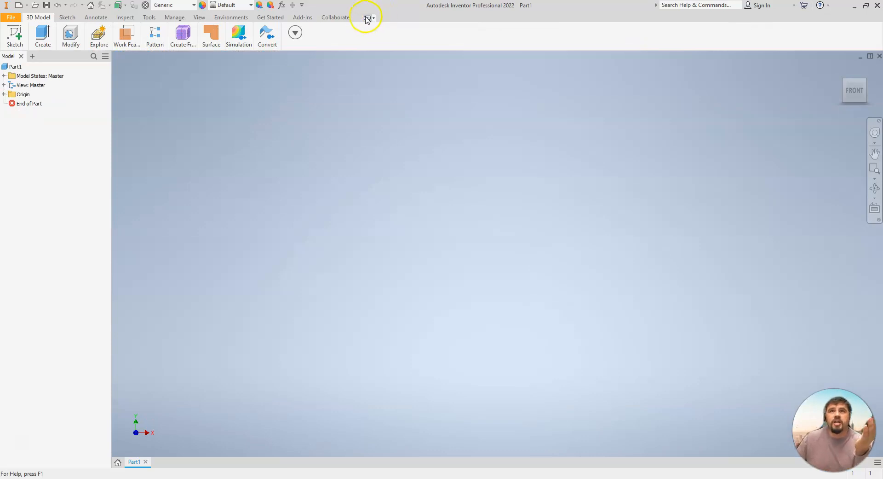
left_click(366, 18)
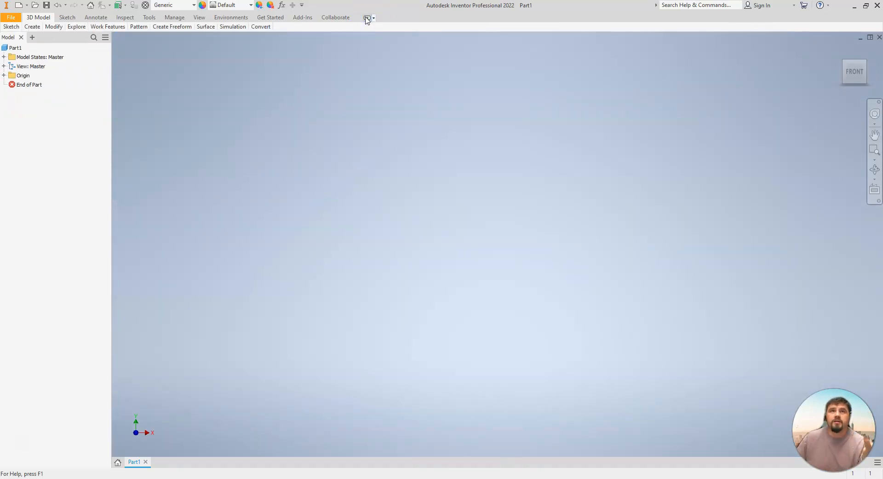
left_click(367, 18)
left_click(368, 18)
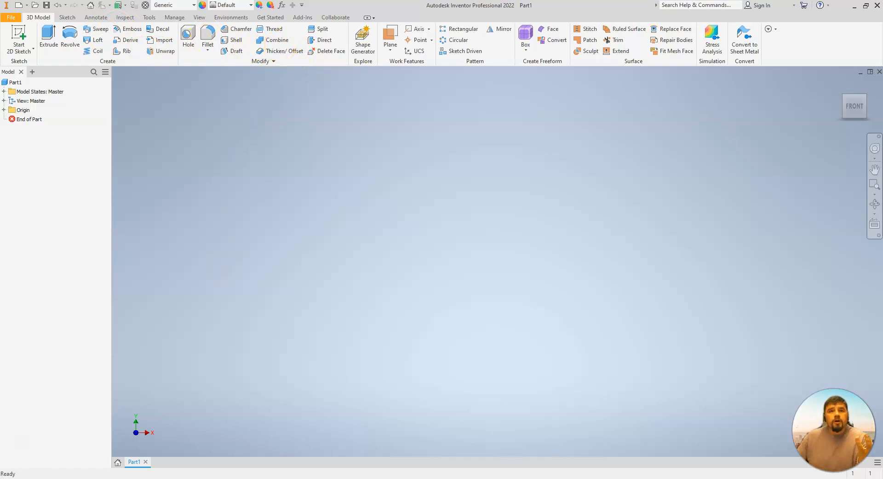
Review drawing 001 in WP1 - Drawings.pdf and the WP1 instruction sheet in Acrobat Reader, and return to Inventor.
key("alt+Tab")
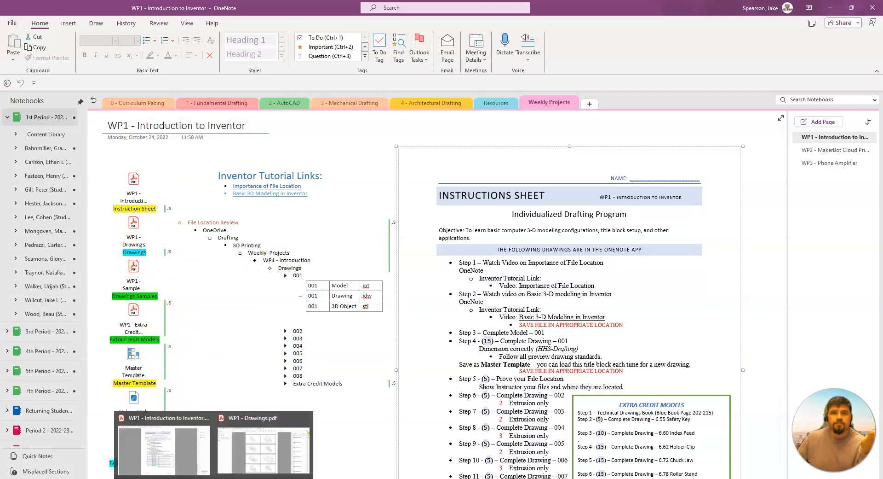
left_click(237, 446)
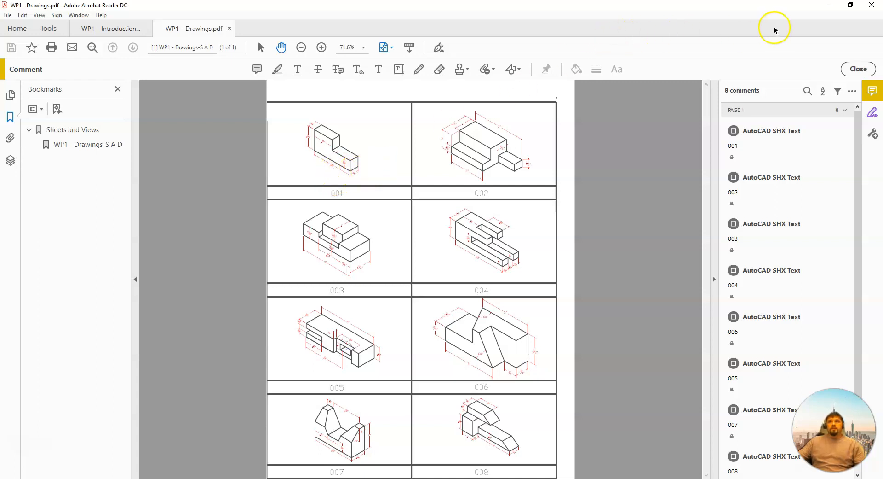
mouse_move(341, 186)
left_click(102, 29)
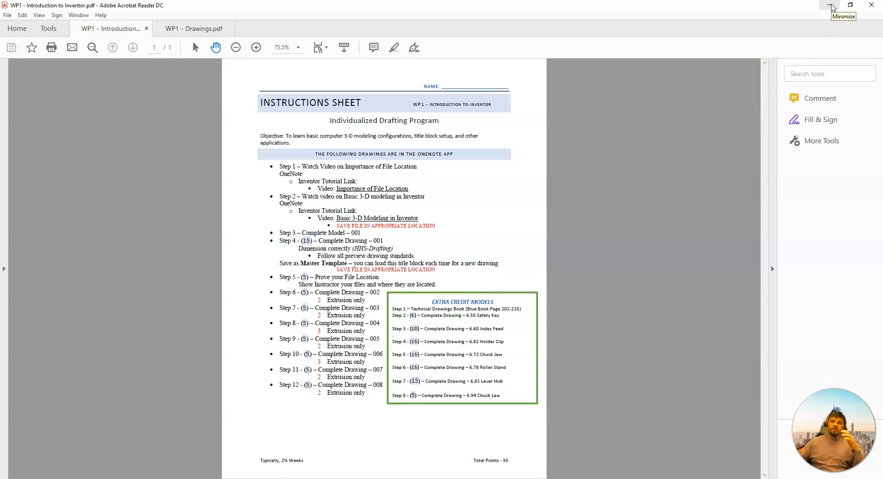
left_click(833, 6)
left_click(833, 7)
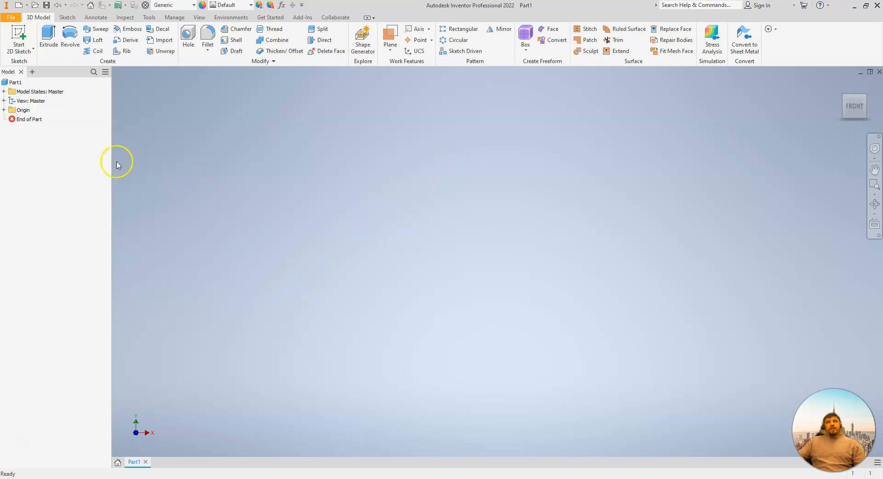
Start a 2D sketch on the front XY plane, checking drawing 001 in WP1 - Drawings.pdf for the part's orientation.
left_click(21, 38)
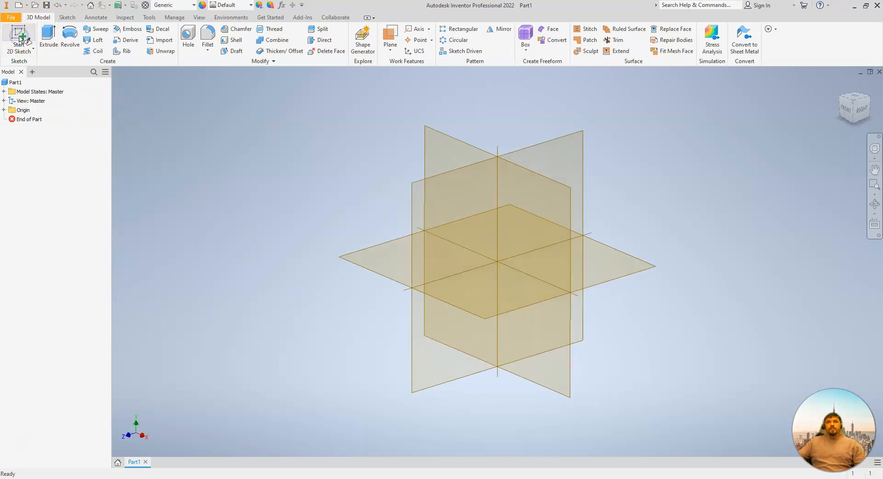
left_click(29, 48)
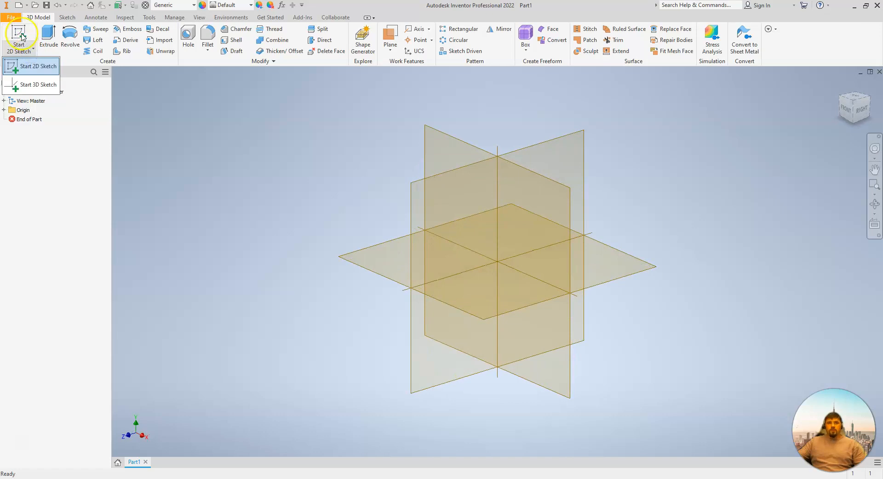
left_click(37, 66)
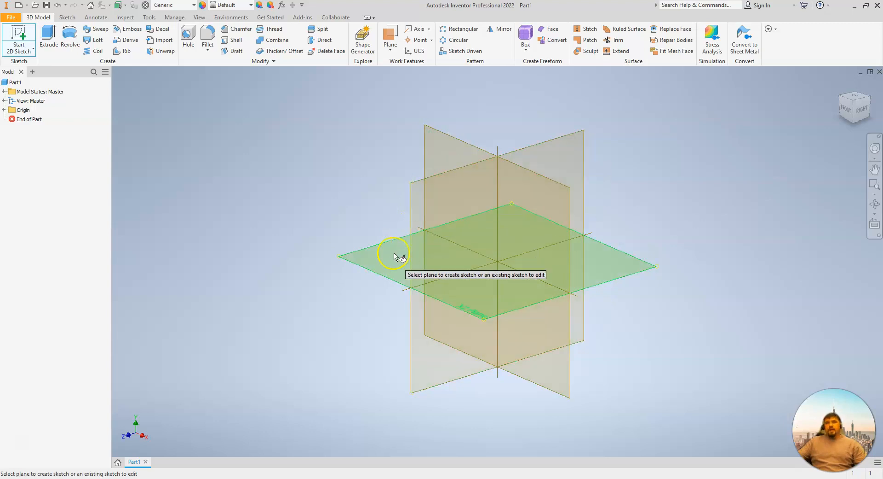
left_click(387, 274)
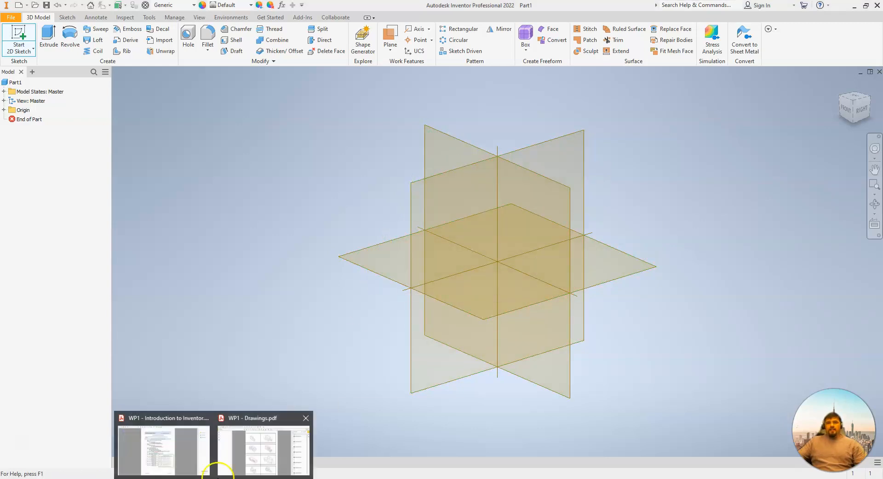
left_click(267, 444)
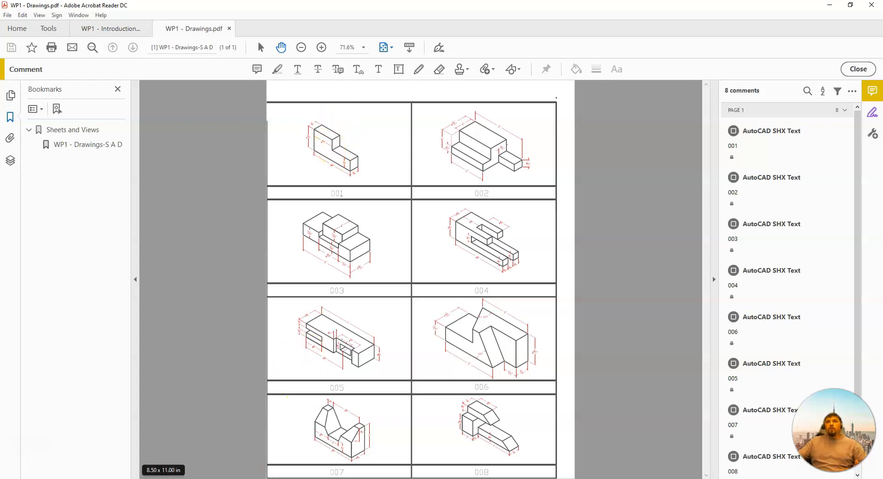
mouse_move(259, 478)
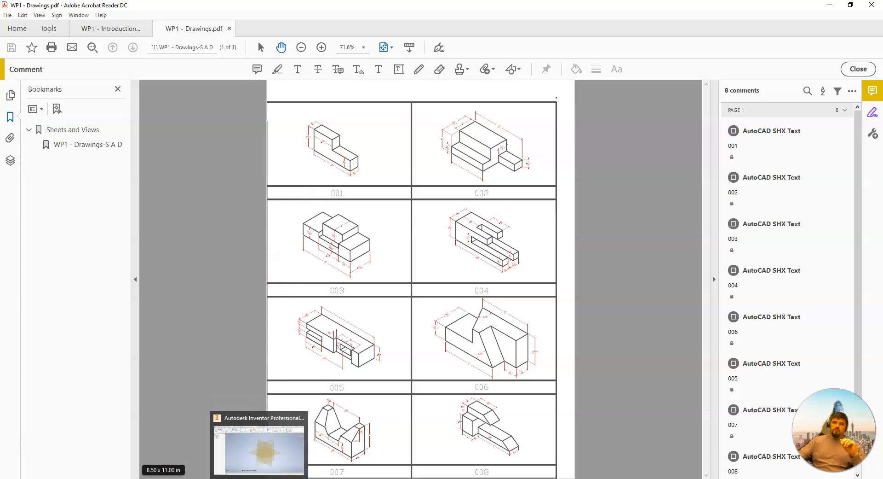
left_click(259, 478)
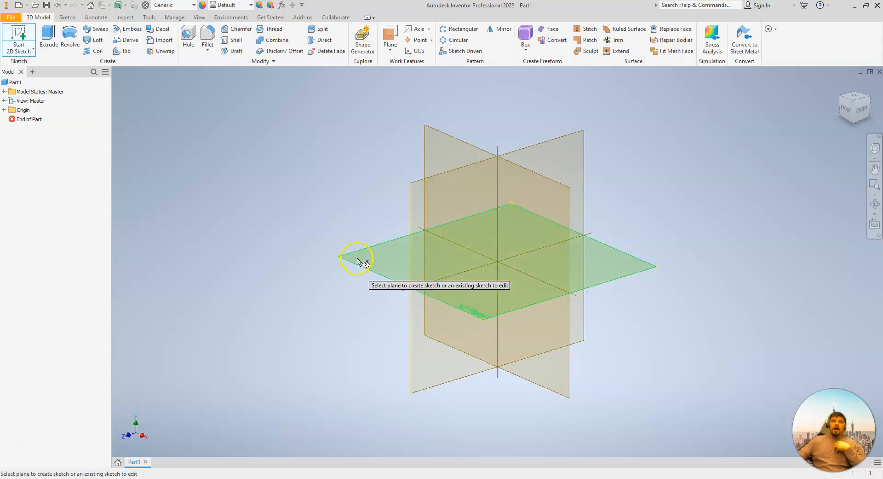
left_click(447, 143)
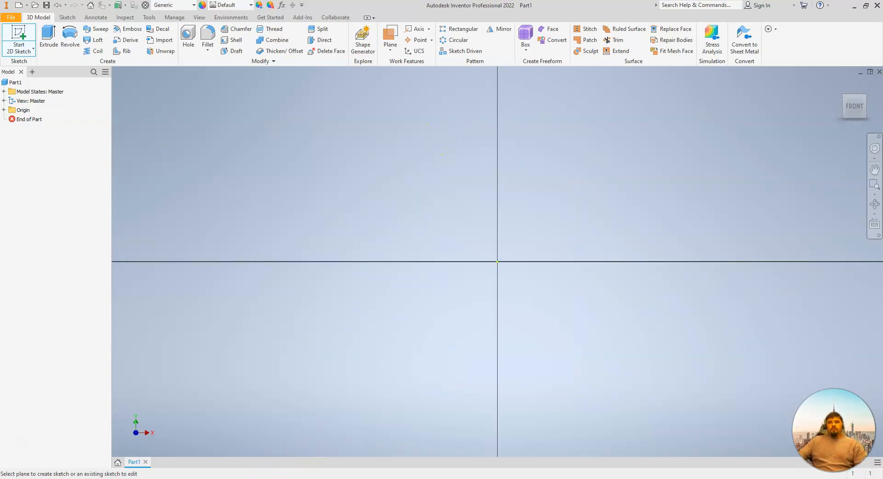
Switch to WP1 - Drawings.pdf in Acrobat Reader and examine the dimensions of drawing 001 up close.
mouse_move(227, 456)
left_click(256, 450)
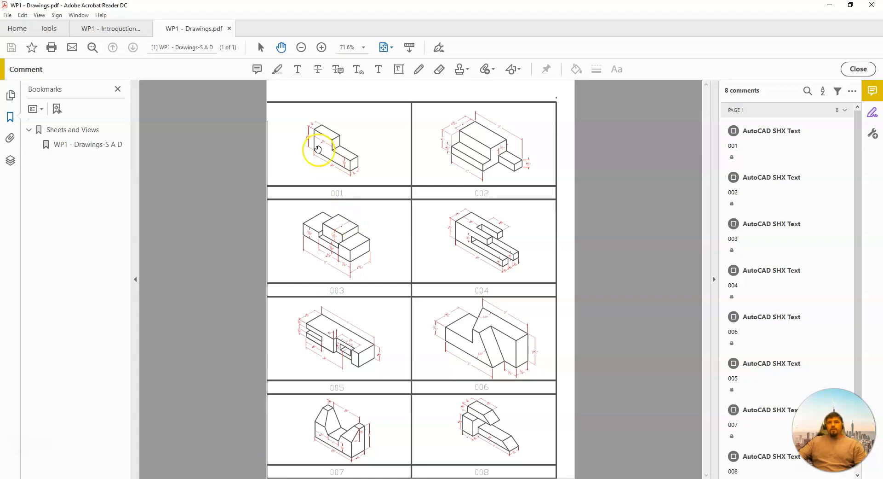
scroll(318, 149, "up", 3, "ctrl")
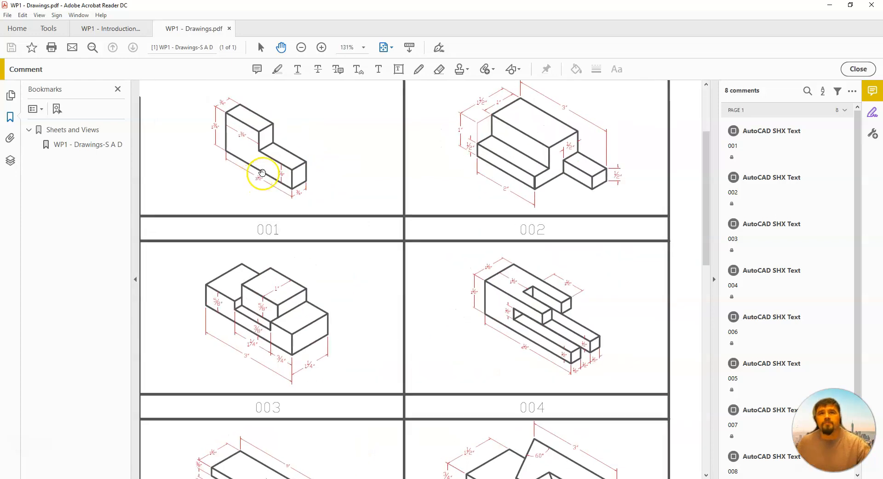
scroll(345, 260, "down", 5)
scroll(306, 187, "up", 5)
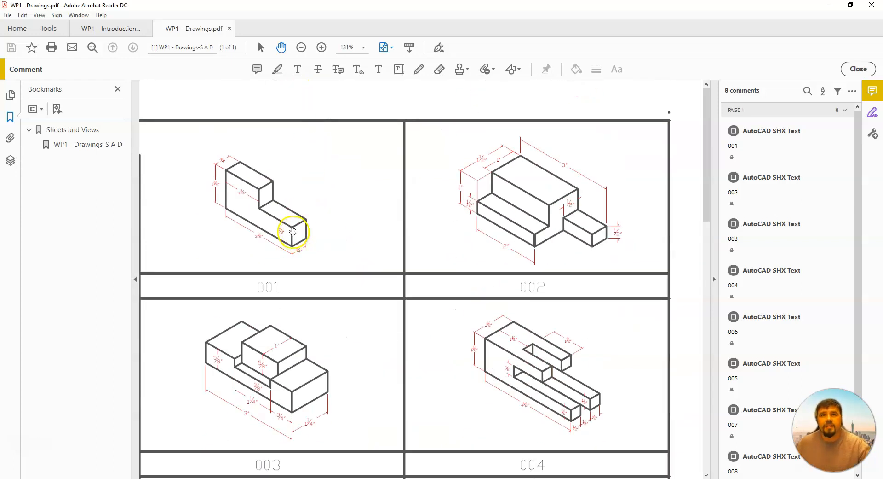
scroll(297, 228, "up", 3, "ctrl")
left_click_drag(321, 244, 521, 435)
scroll(389, 288, "down", 2)
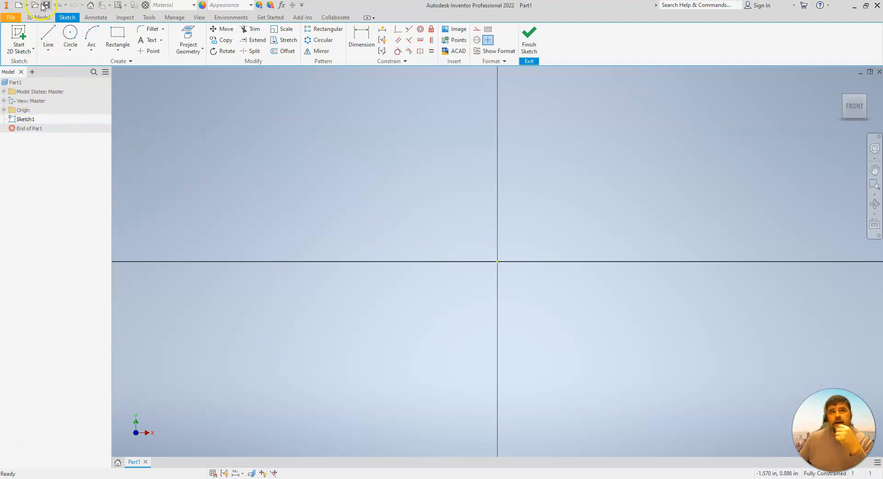
Draw a horizontal base line 3.5 in long from the sketch origin along the positive X axis in Inventor.
left_click(54, 33)
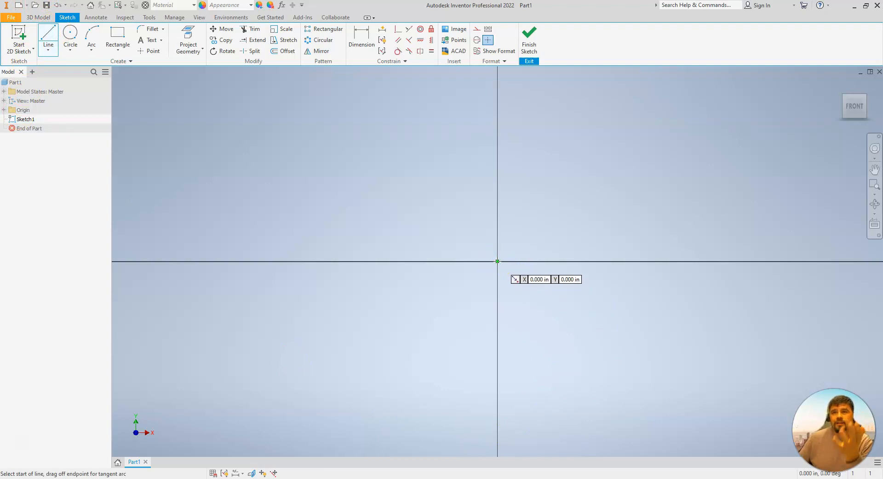
left_click_drag(498, 260, 609, 261)
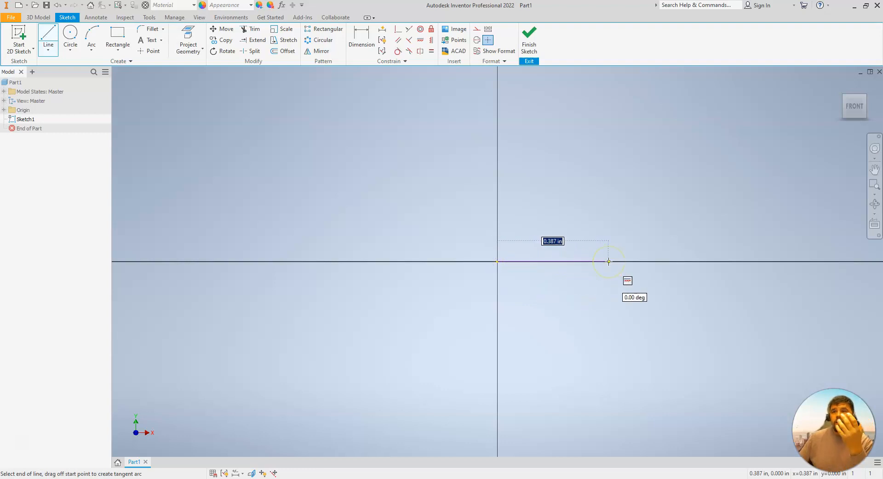
type("3.")
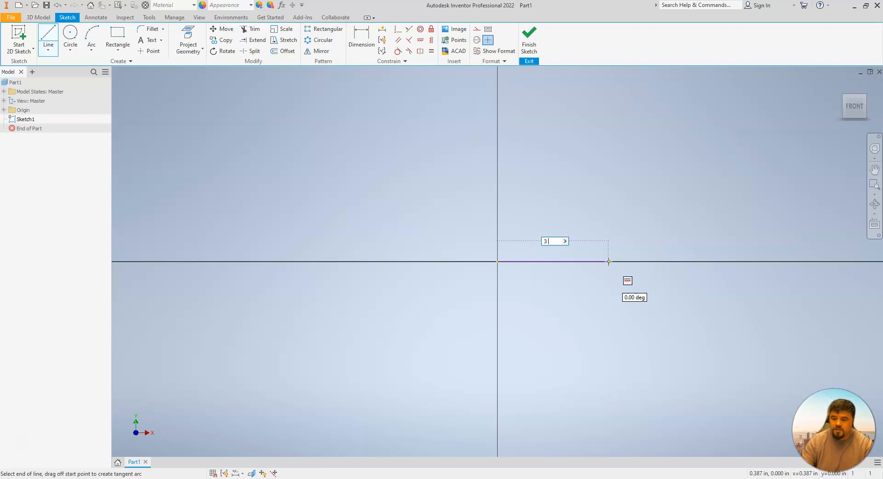
key("Return")
middle_click(633, 238)
middle_click(633, 237)
scroll(722, 217, "up", 3)
scroll(723, 216, "down", 5)
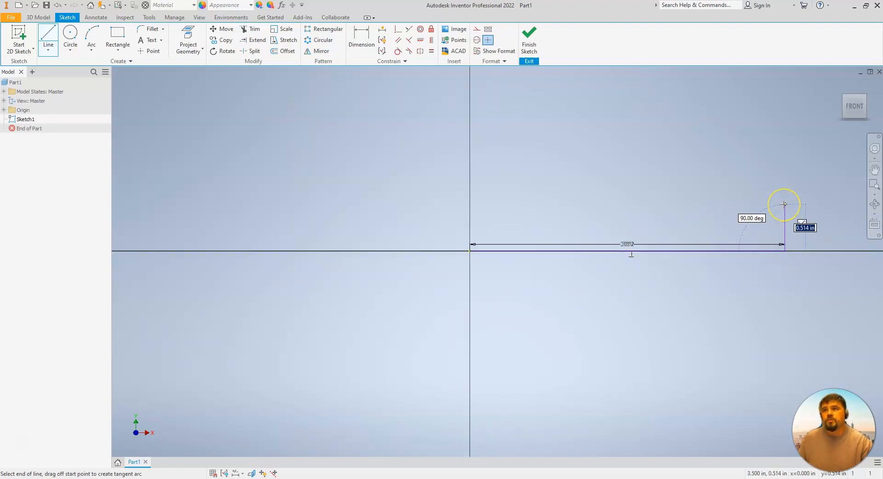
Draw a vertical line 3/4 in long upward from the right end of the base line.
type("3/4")
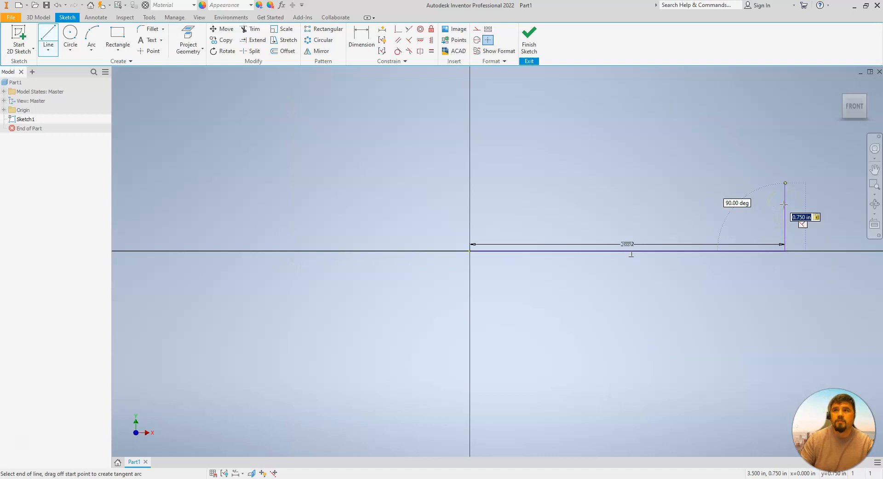
key("Return")
key("Escape")
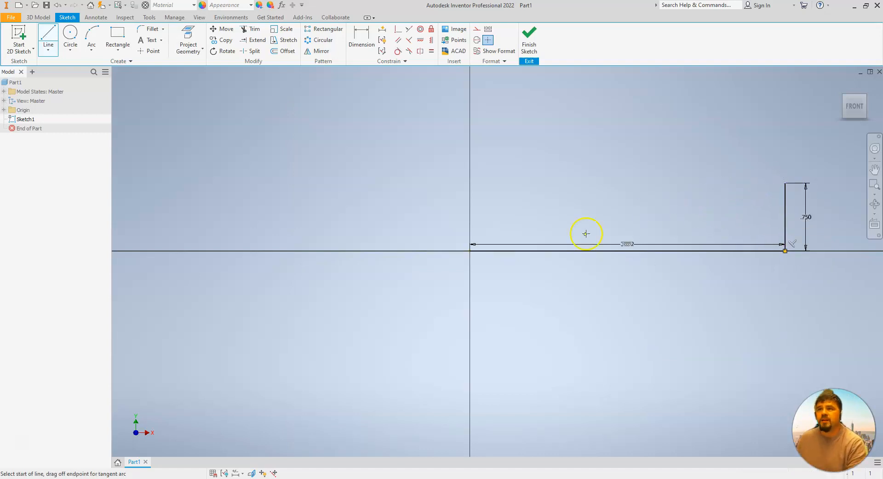
Draw the left vertical line 1.75 in long upward from the sketch origin.
left_click(470, 251)
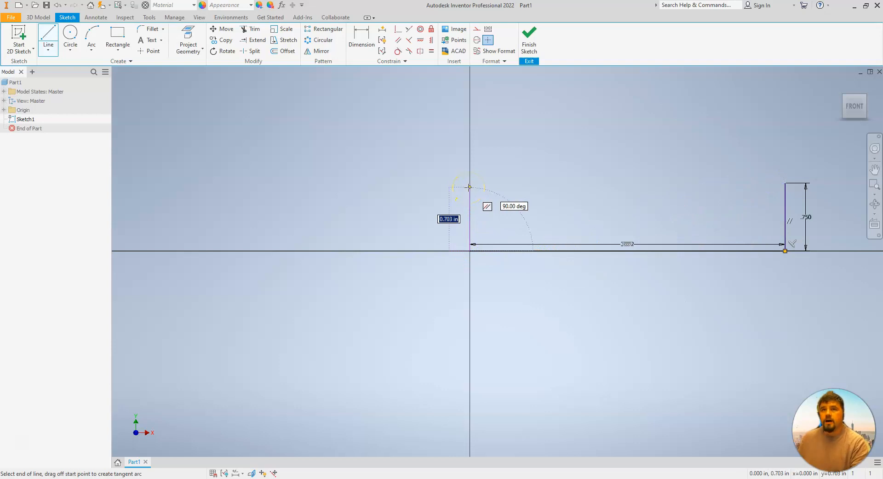
type("1.")
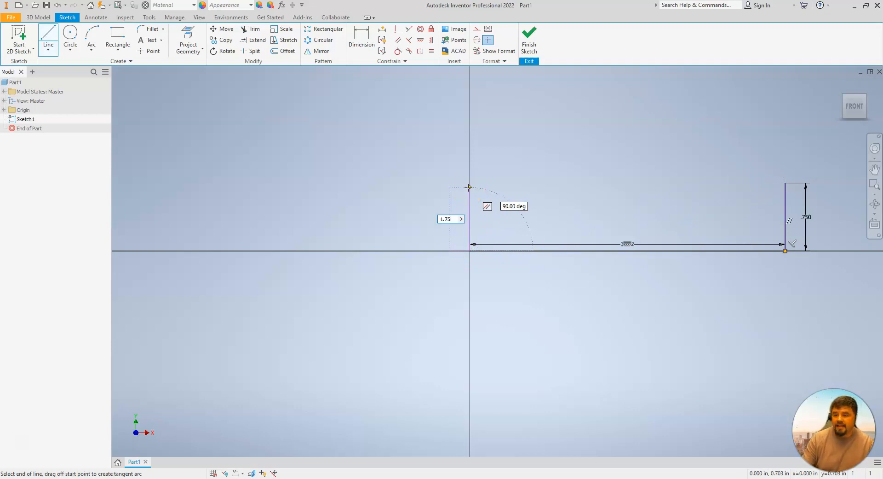
type("75")
key("Return")
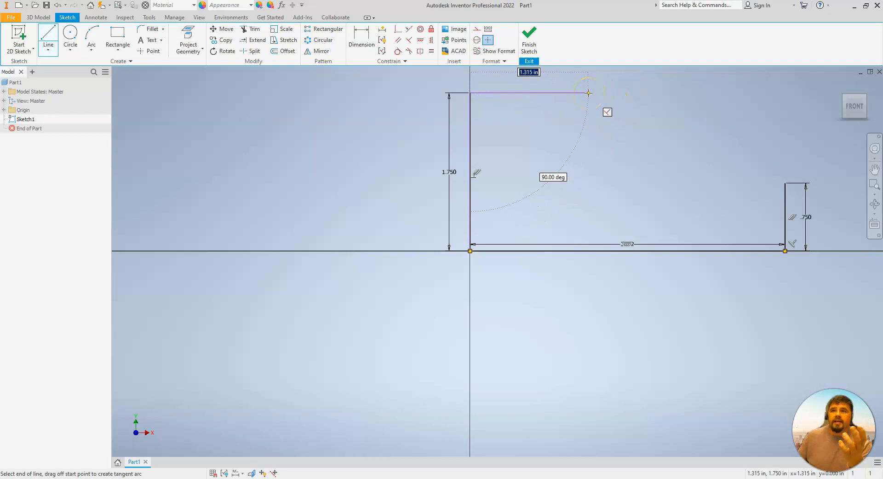
key("Escape")
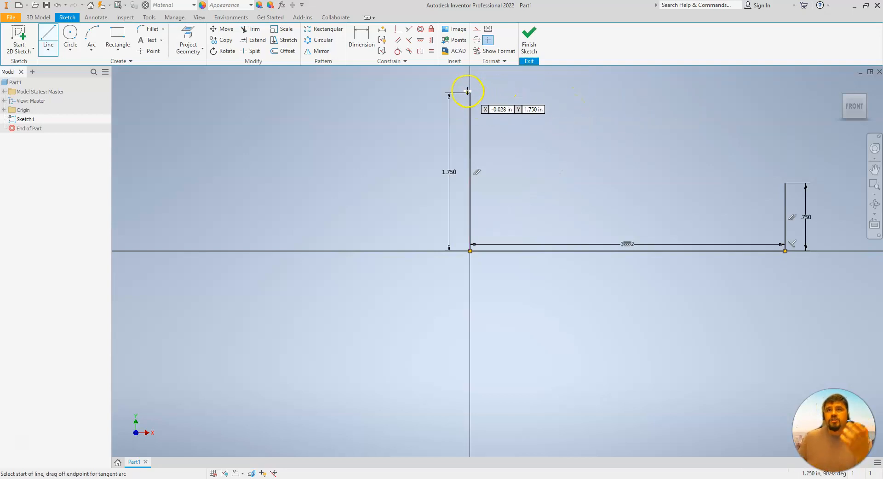
Draw the top horizontal line 1.75 in long rightward from the upper end of the left vertical line.
left_click(468, 92)
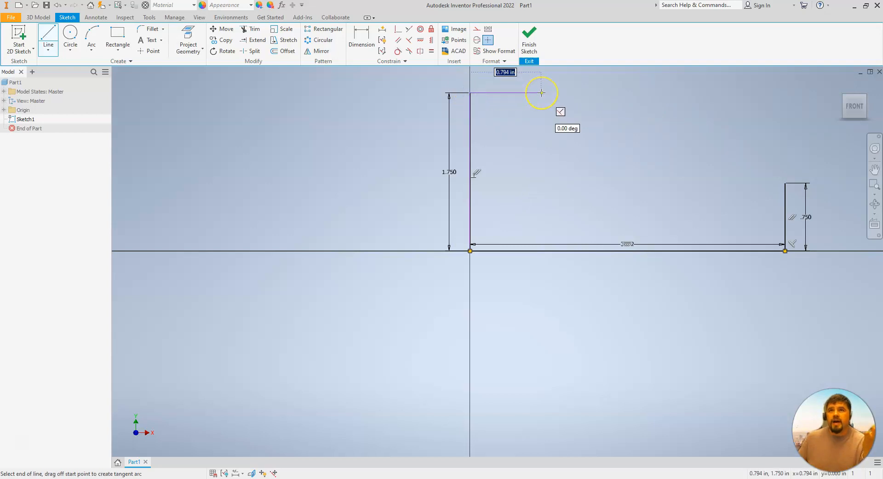
type("1.75")
key("Return")
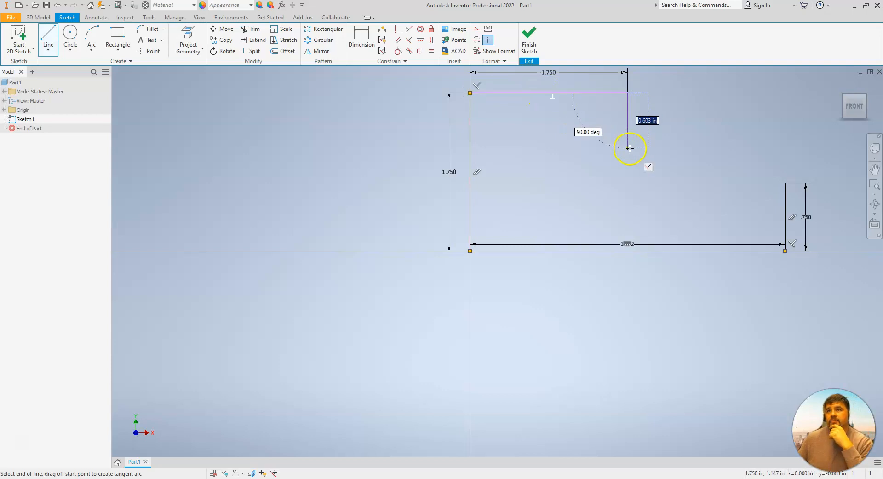
type("3")
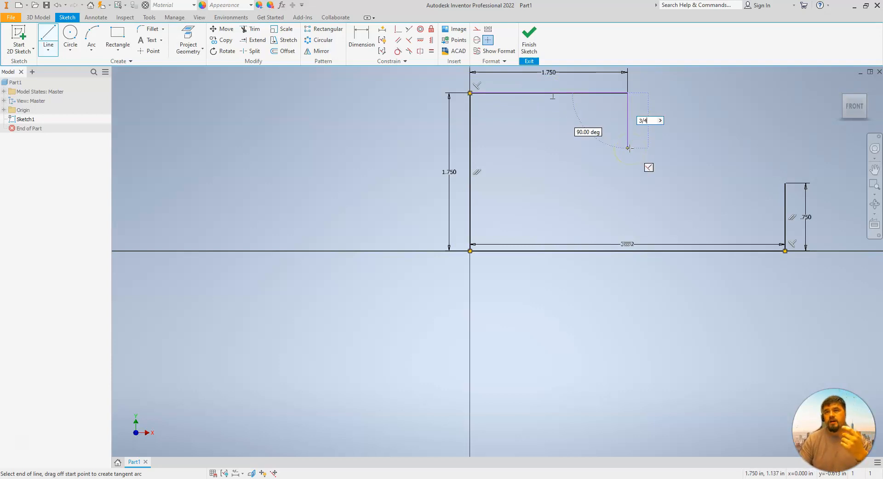
type("/4")
key("BackSpace")
key("BackSpace")
key("BackSpace")
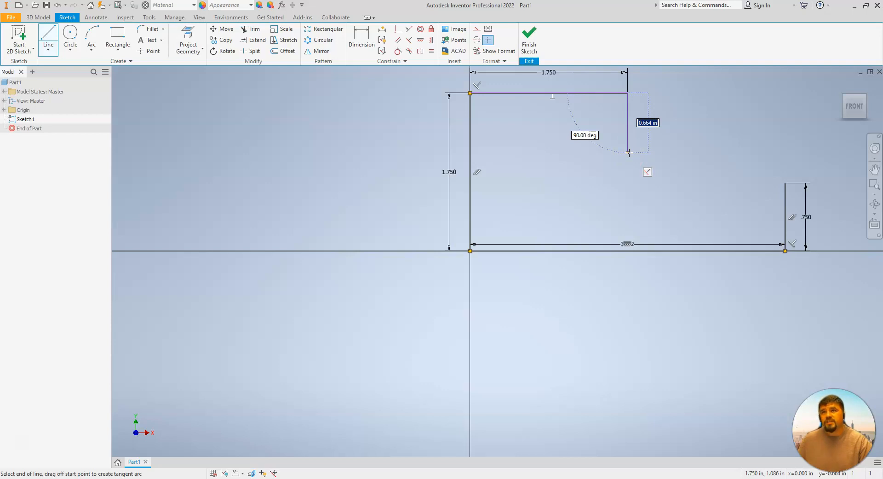
Draw a line .75 in long downward from the top line's right end, at 100 degrees to the top line.
left_click(632, 157)
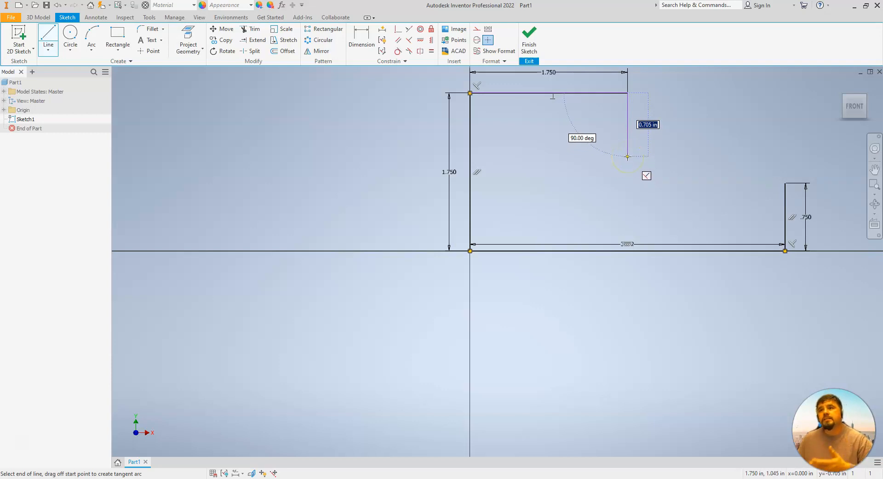
type(".75")
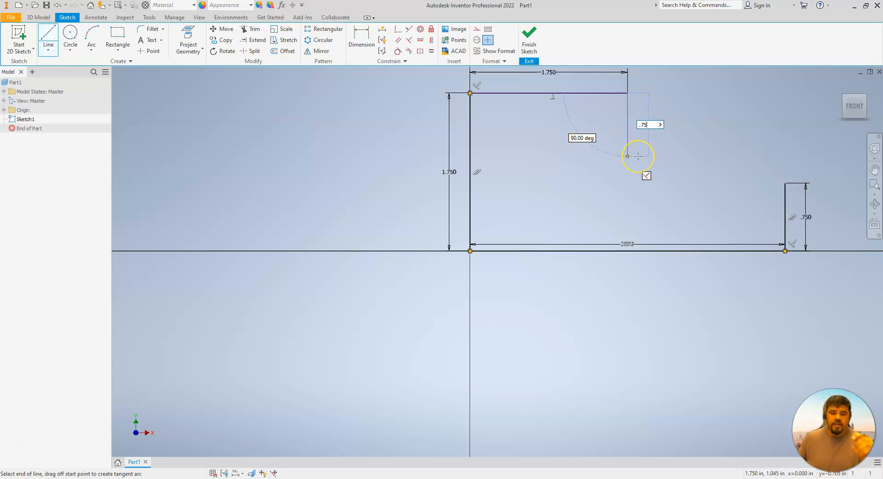
key("Tab")
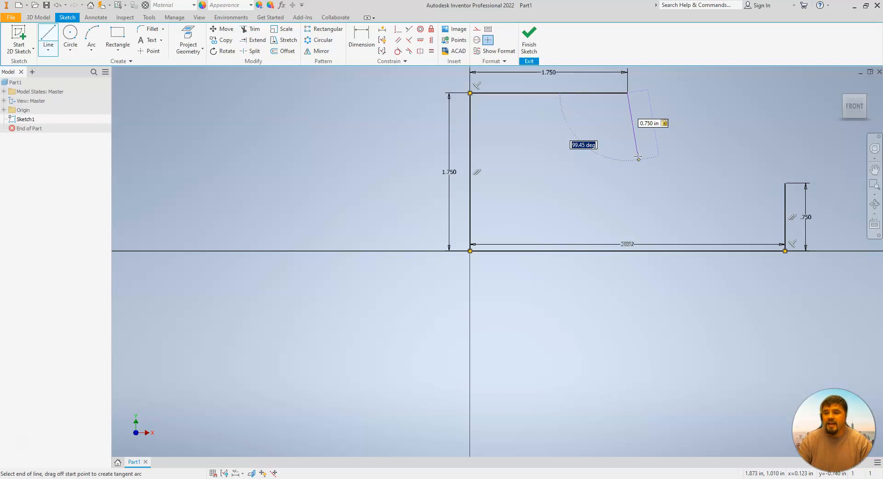
type("100")
key("Return")
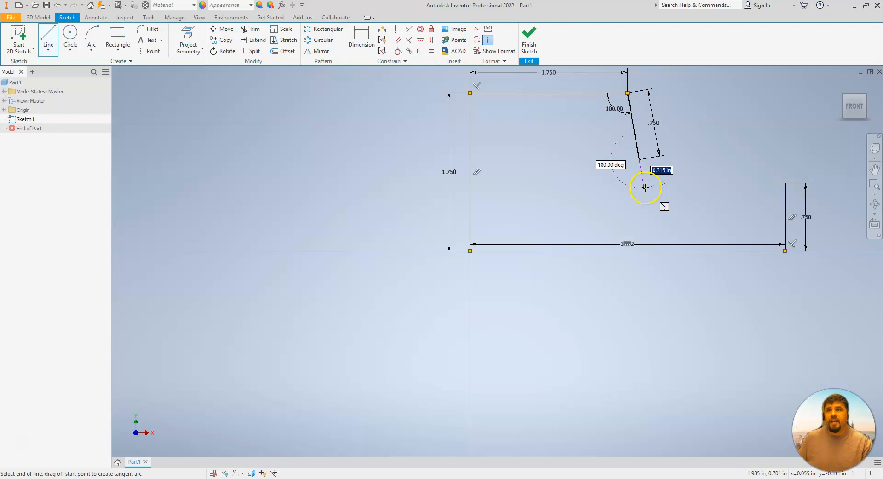
key("Escape")
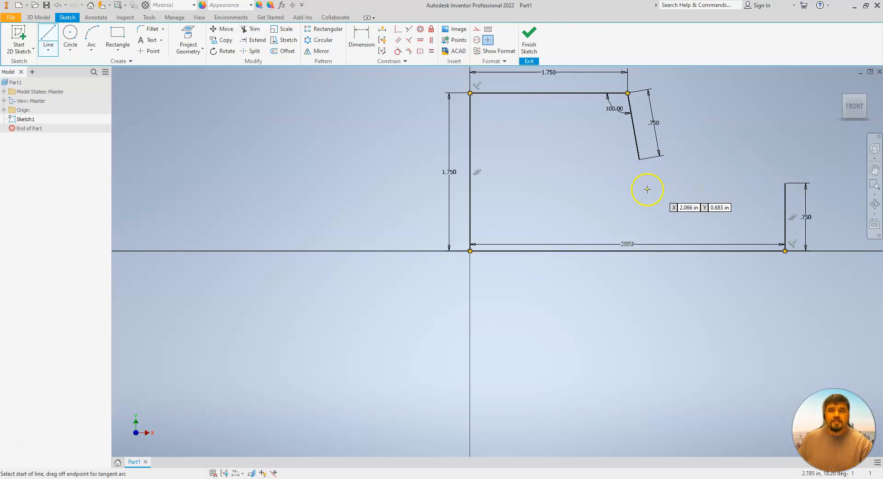
key("Escape")
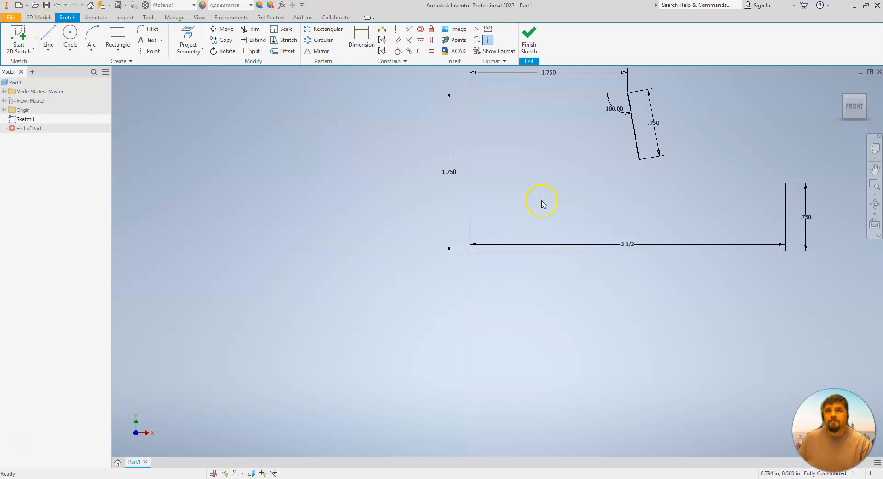
Set the angle between the top line and the short descending line to 105 degrees.
double_click(614, 112)
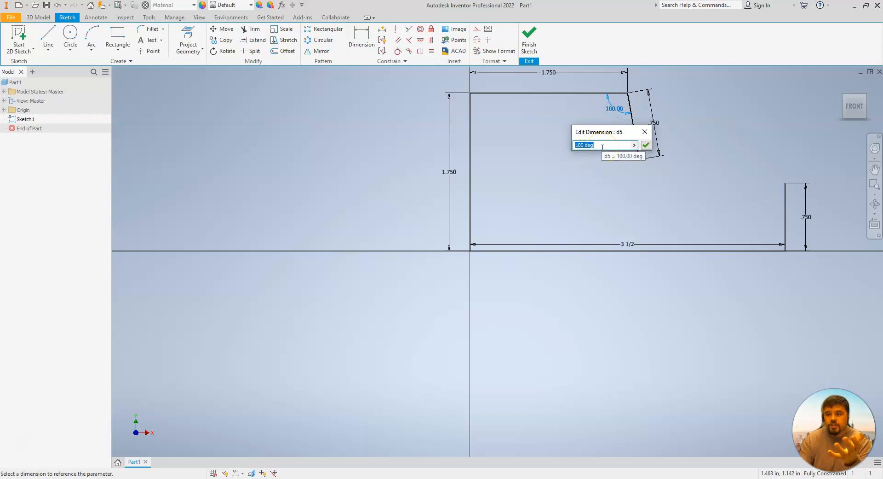
type("105")
key("Return")
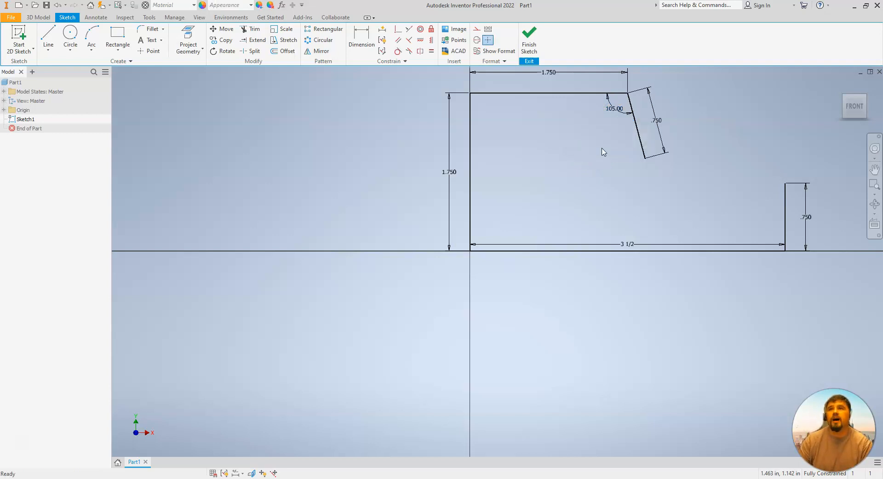
Set the angle between the top line and the short descending line to 90 degrees.
double_click(612, 111)
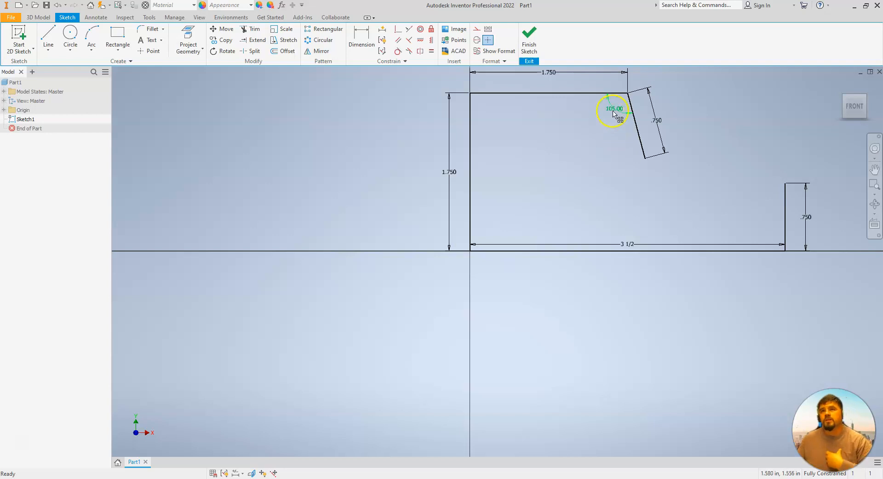
type("90")
key("Return")
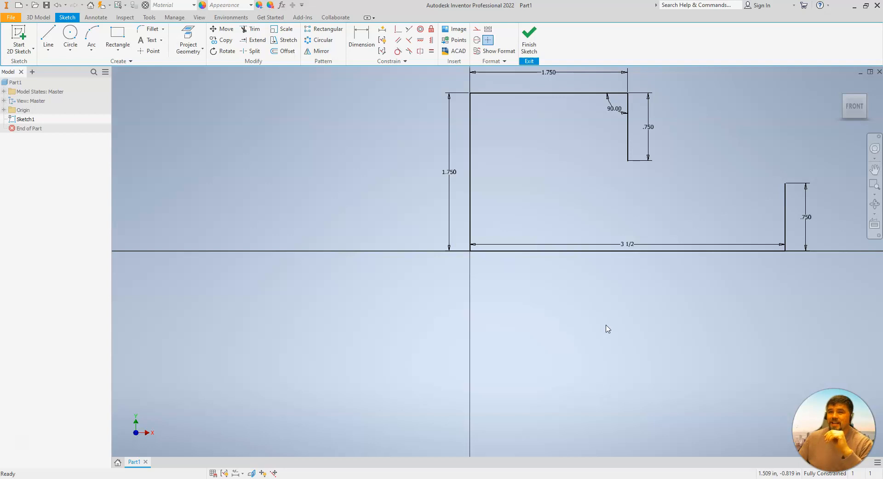
Check drawing 001 in WP1 - Drawings.pdf and set the right vertical line's length in Inventor to .875 in, re-entered as 7/8.
mouse_move(207, 473)
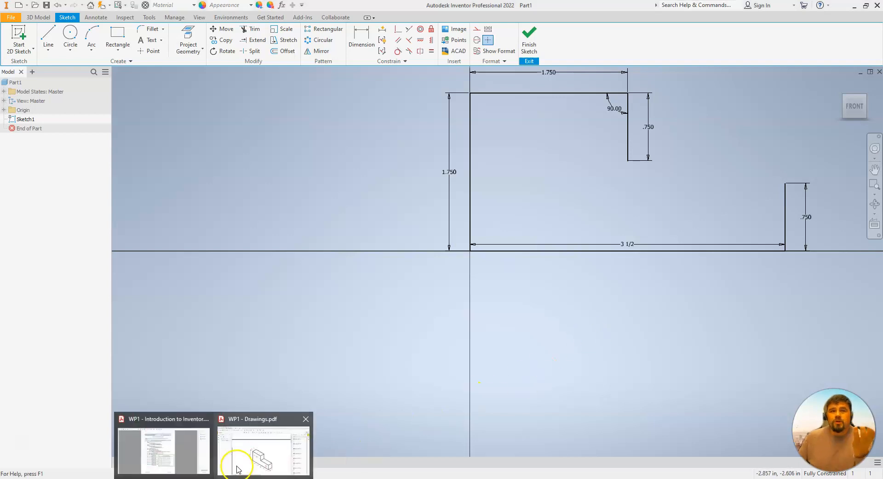
left_click(244, 458)
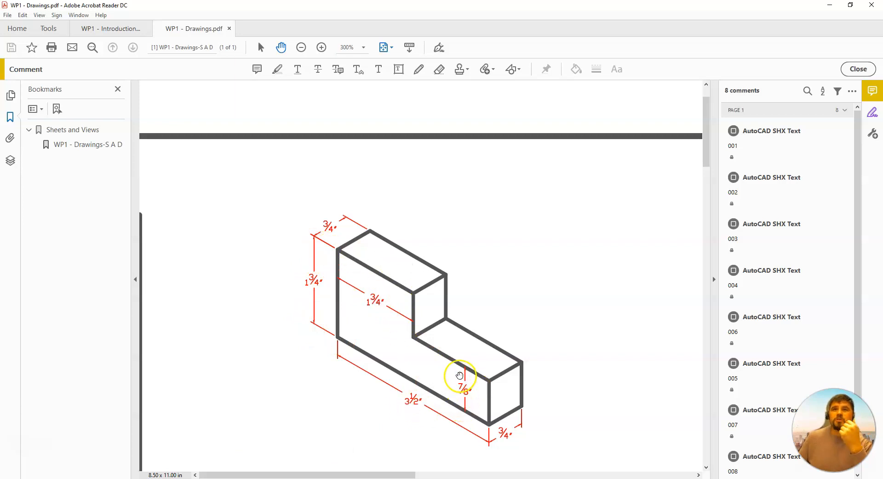
key("alt+Tab")
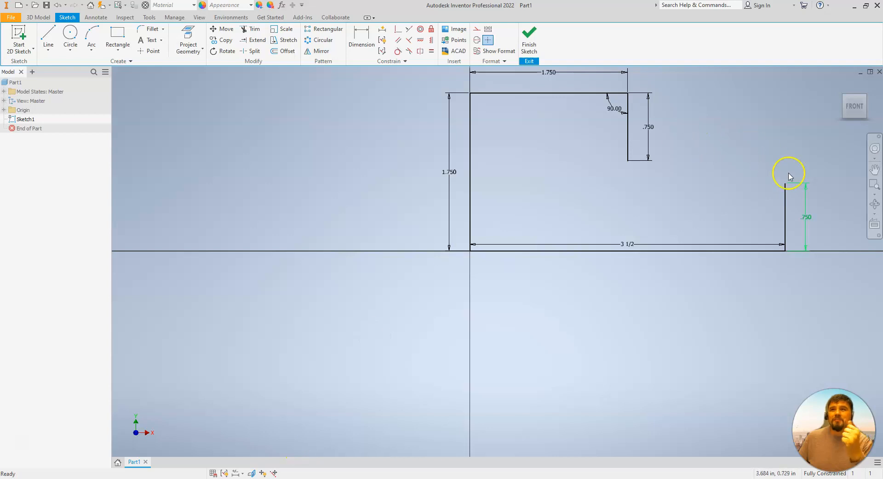
double_click(812, 220)
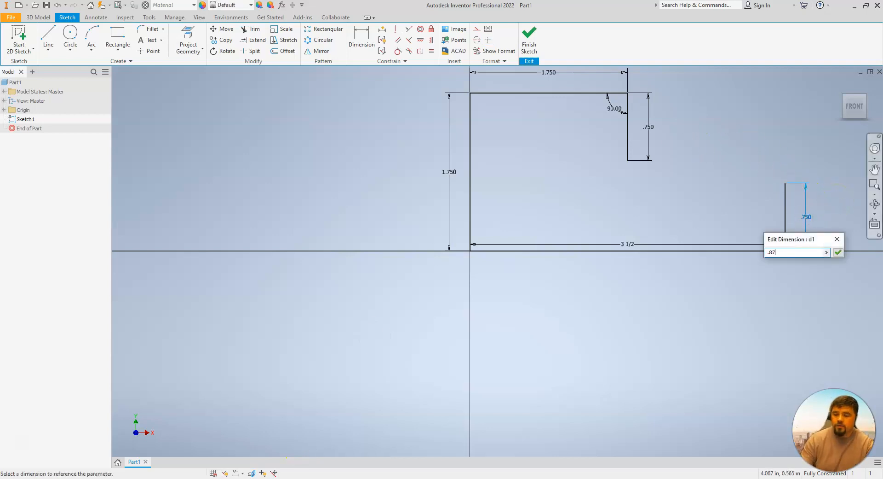
type(".875")
key("Return")
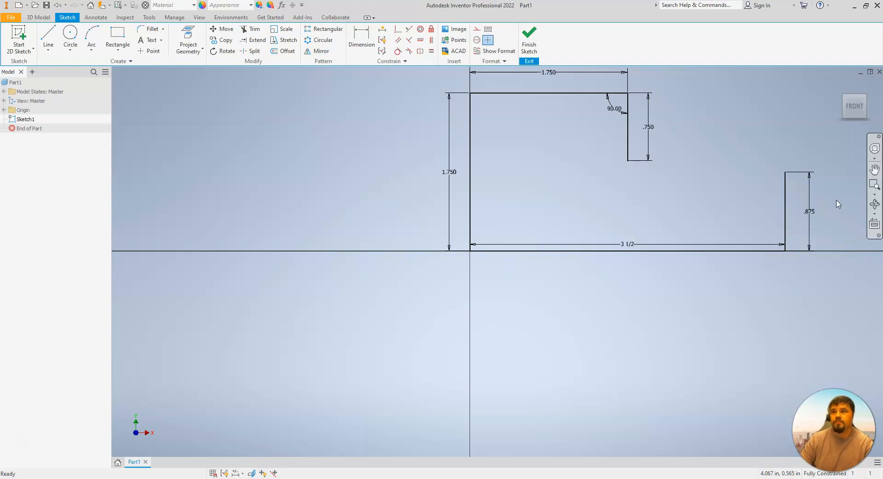
double_click(809, 210)
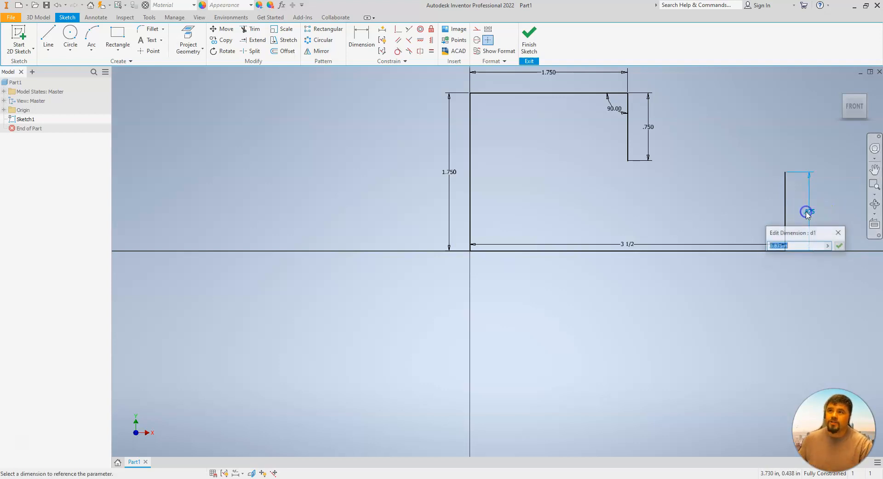
type("7/")
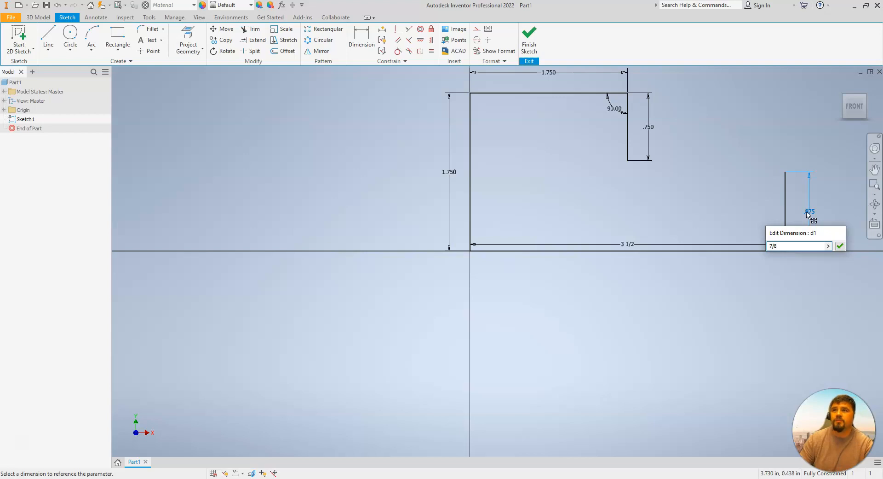
type("8")
key("Return")
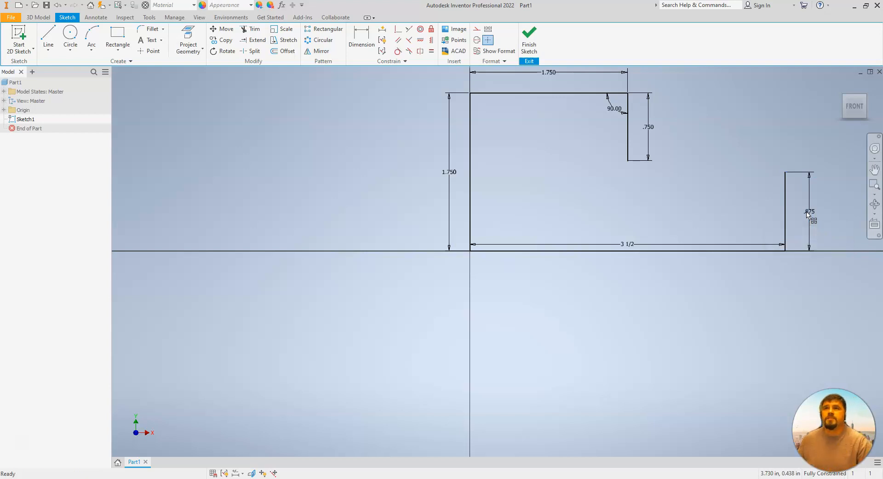
Draw a horizontal line about 2.6 in long leftward from the right vertical line's upper end, passing below the short descending line.
left_click(48, 36)
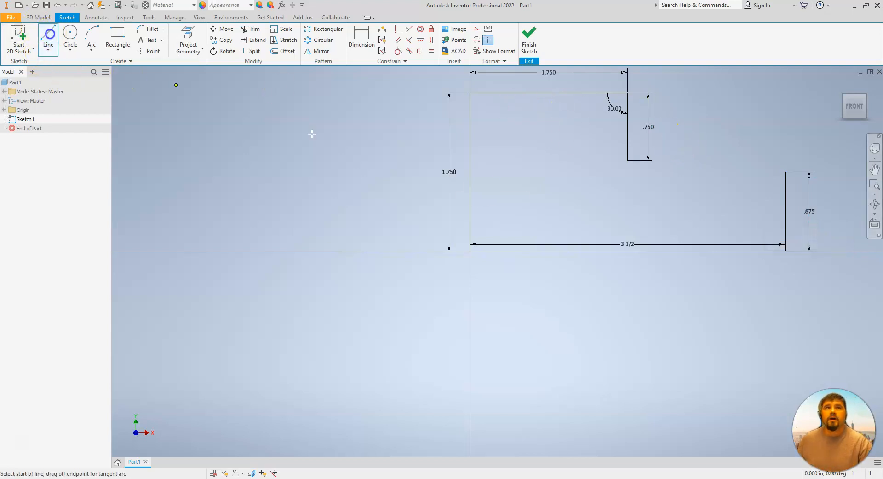
left_click(785, 174)
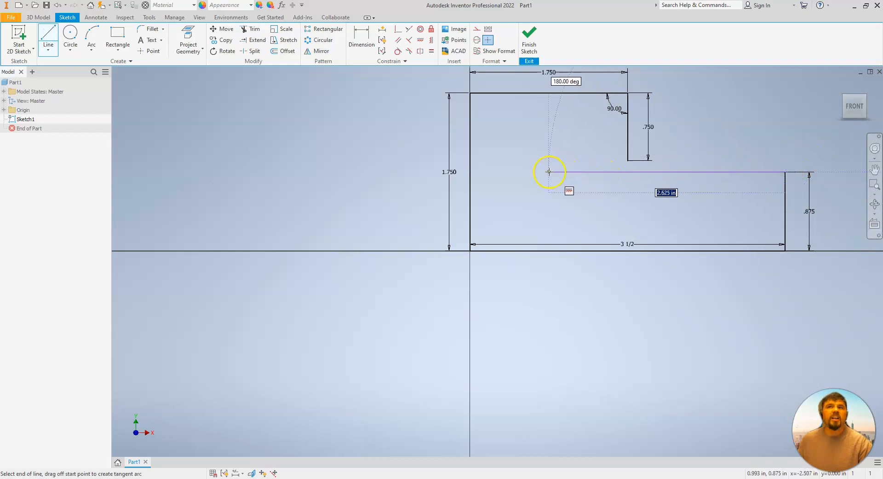
left_click(549, 172)
key("Escape")
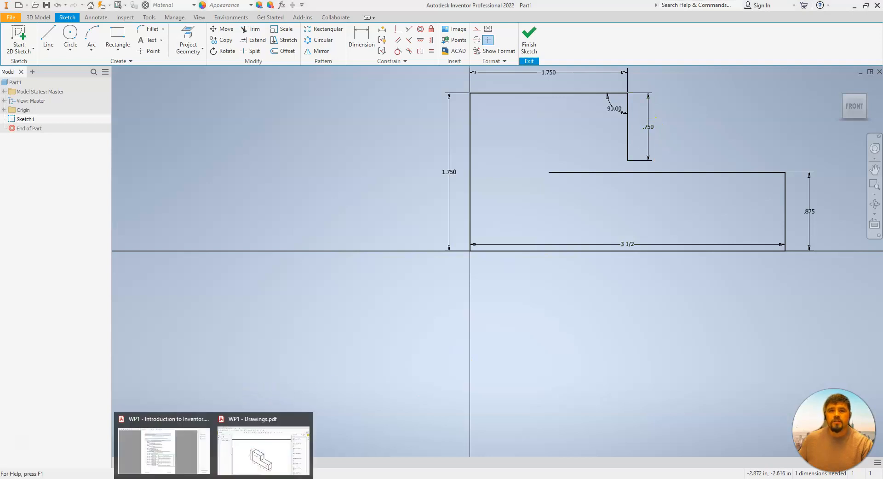
Check drawing 001 in WP1 - Drawings.pdf and try to extend the short descending line to the horizontal line below it in Inventor.
left_click(245, 449)
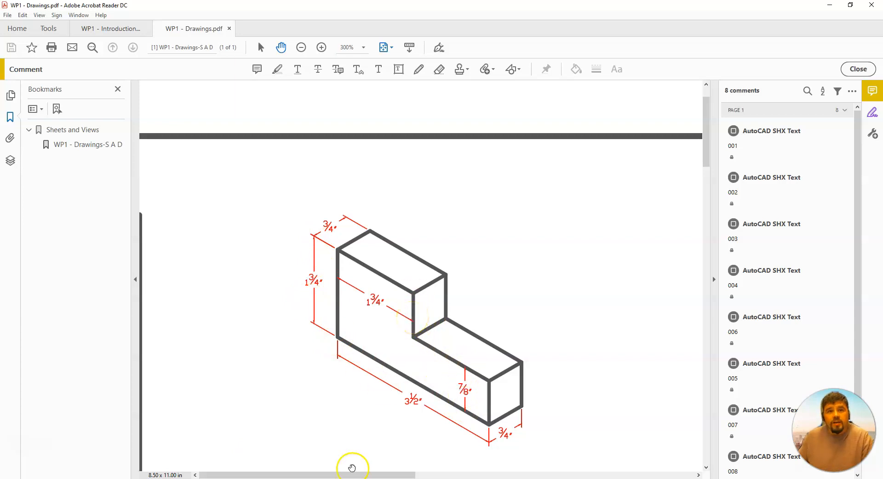
left_click(318, 478)
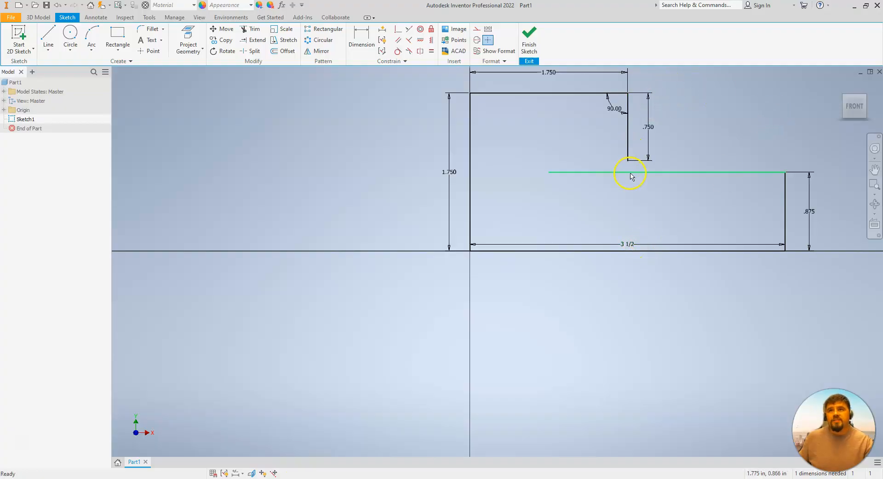
mouse_move(683, 146)
middle_mouse_down()
mouse_move(641, 156)
mouse_move(620, 190)
middle_mouse_up()
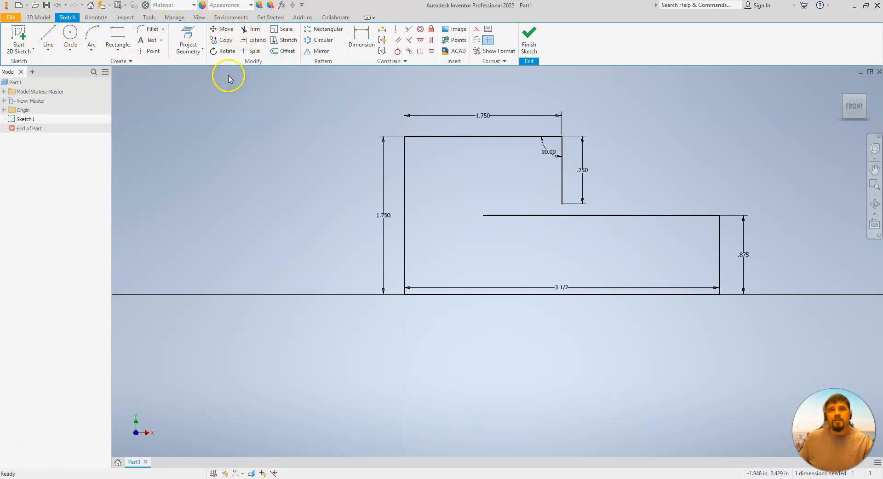
left_click(253, 40)
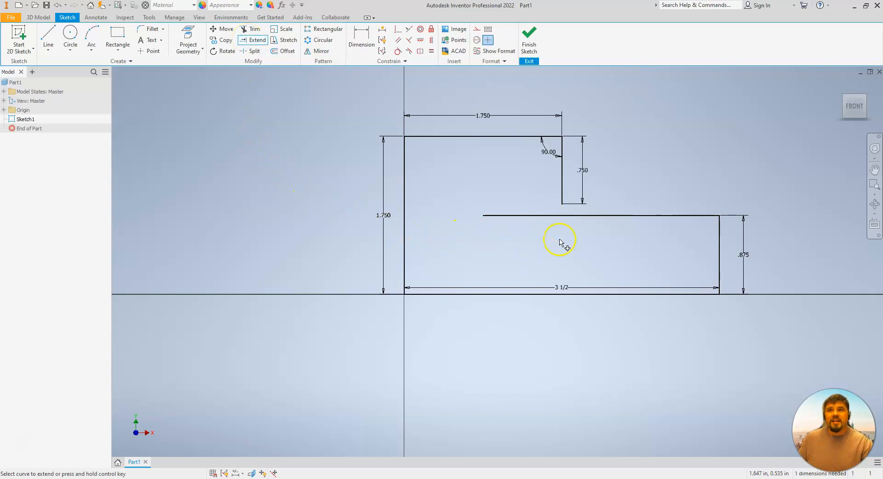
left_click(563, 193)
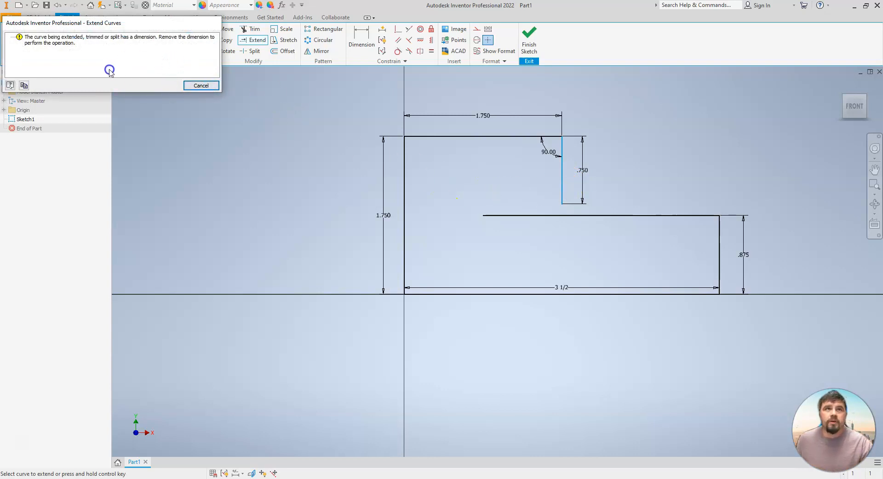
left_click(197, 86)
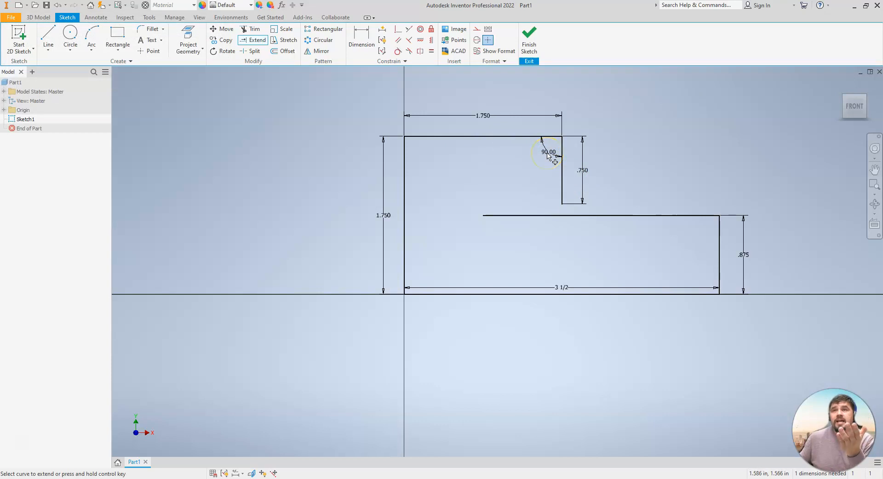
Delete the short descending line's length dimension and extend that line down to the horizontal line below it.
key("Escape")
left_click(583, 170)
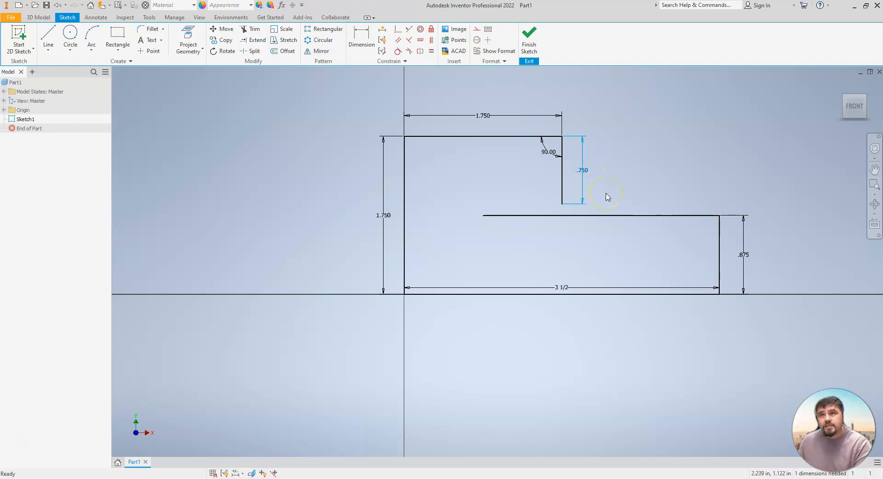
key("Delete")
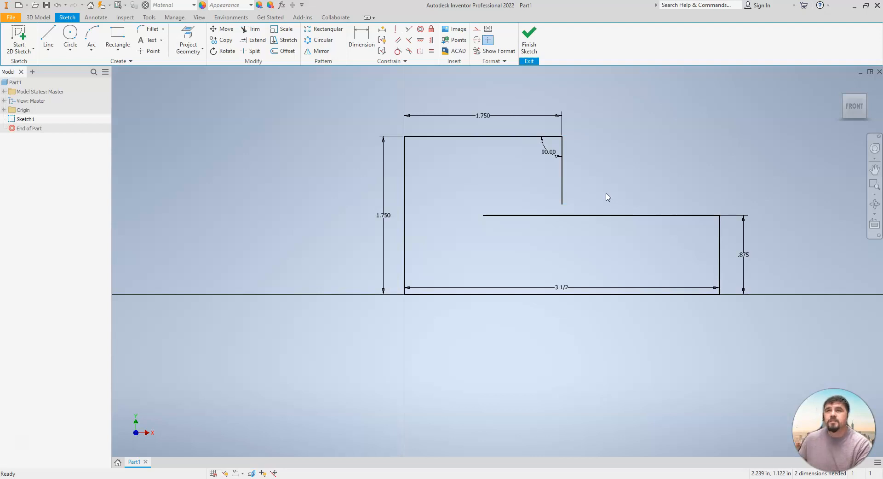
left_click(252, 40)
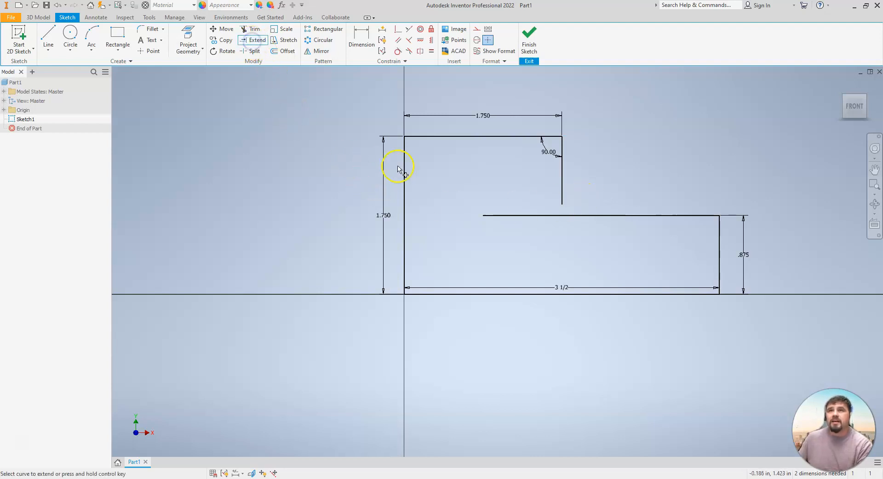
left_click(562, 195)
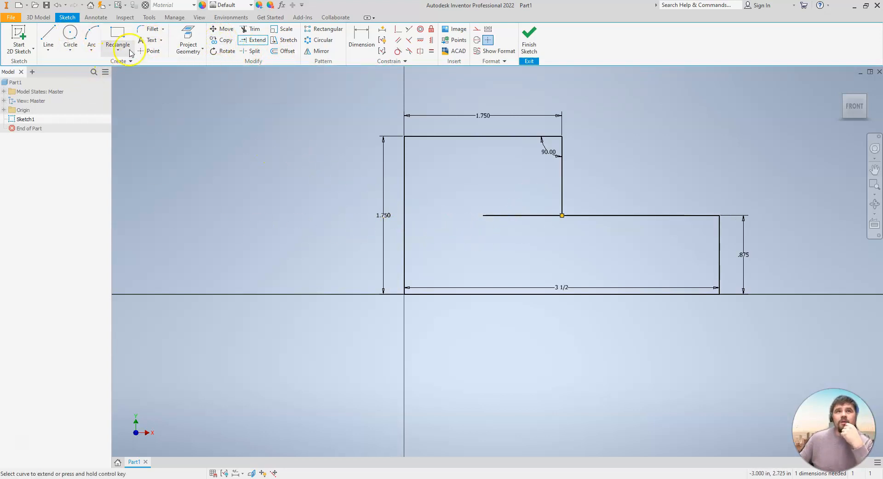
Trim the part of the horizontal line that overhangs inside the L-shaped profile and finish the sketch.
left_click(253, 31)
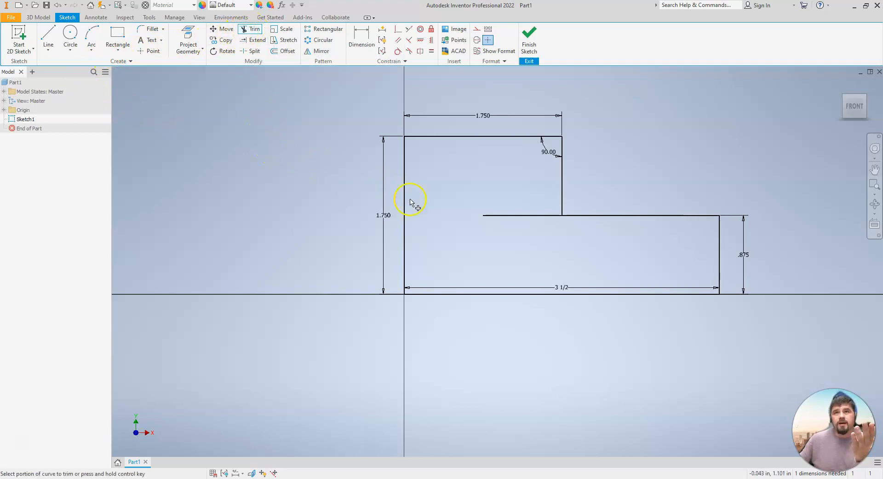
left_click(507, 221)
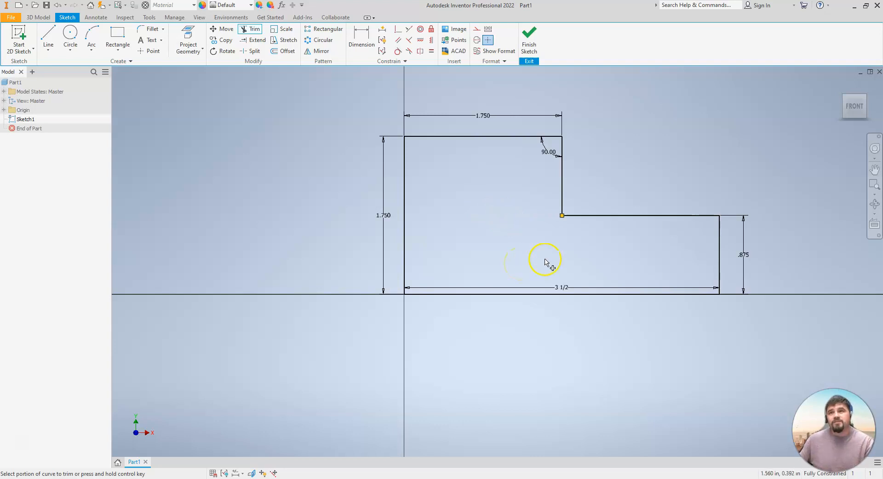
left_click(230, 456)
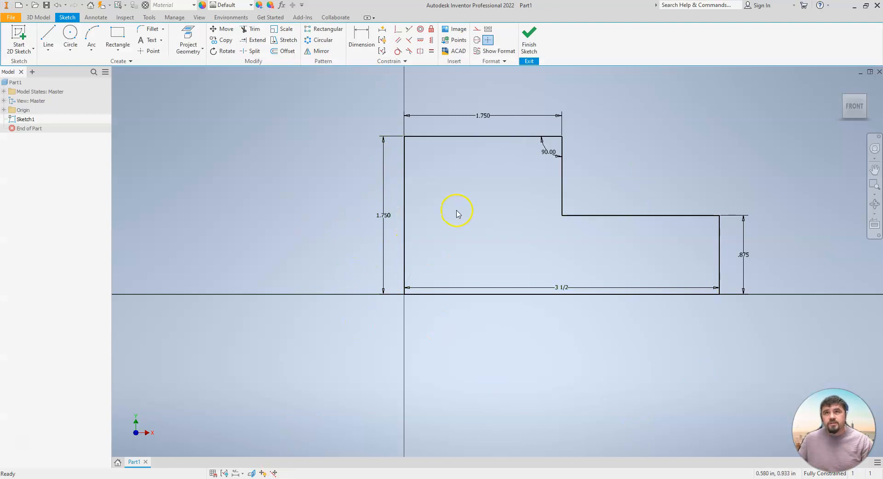
middle_click_drag(672, 144, 532, 189)
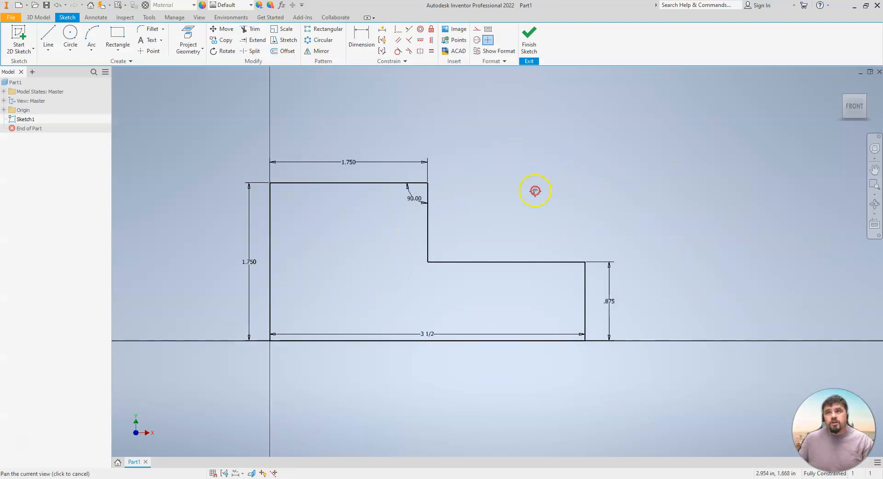
left_click(527, 54)
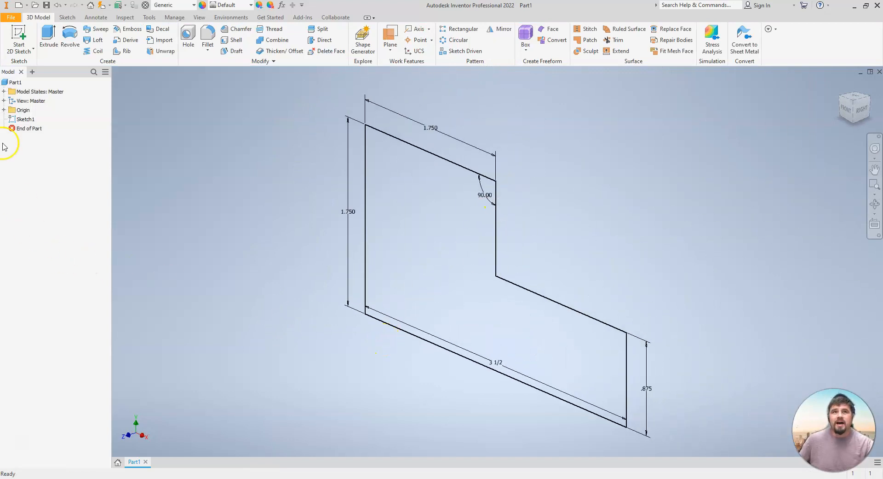
Expand the Origin folder and highlight the XY, XZ and YZ planes in turn to compare their orientation with the sketch.
left_click(4, 110)
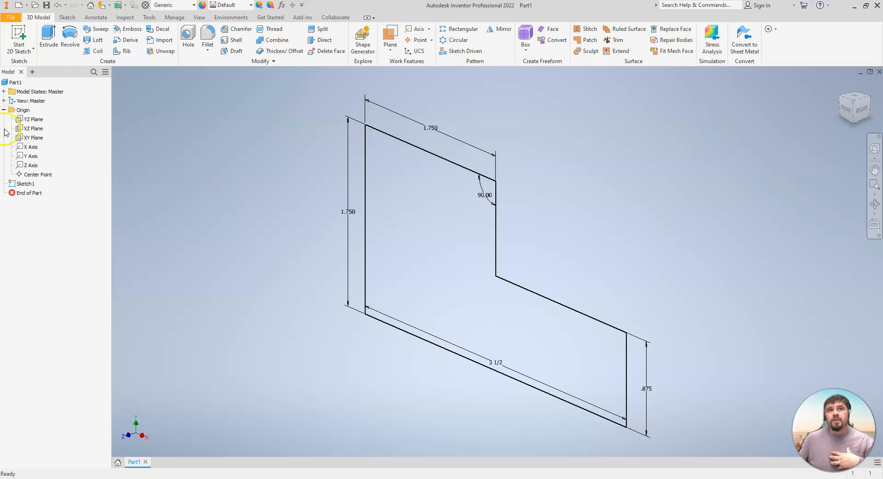
left_click(33, 137)
scroll(375, 231, "down", 5)
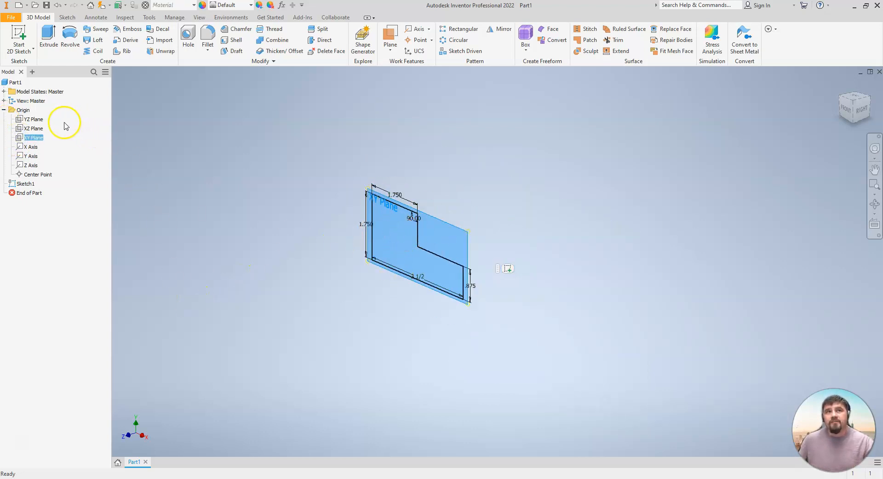
left_click(21, 127)
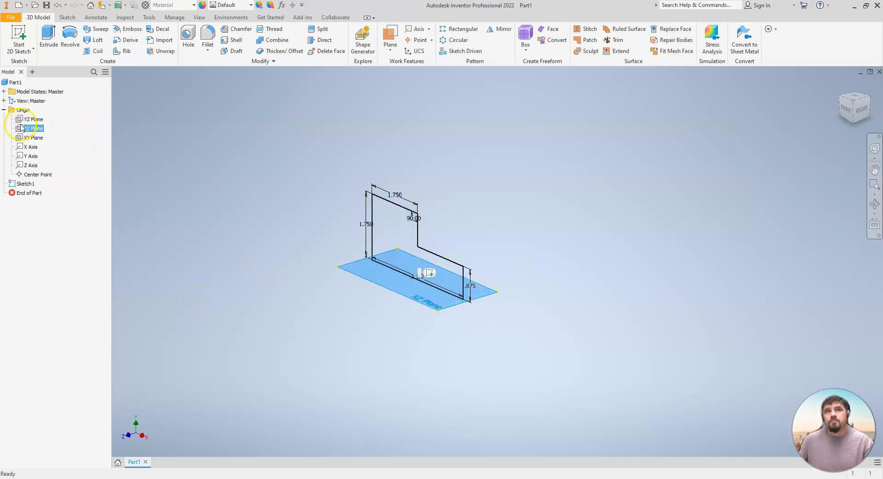
left_click(21, 120)
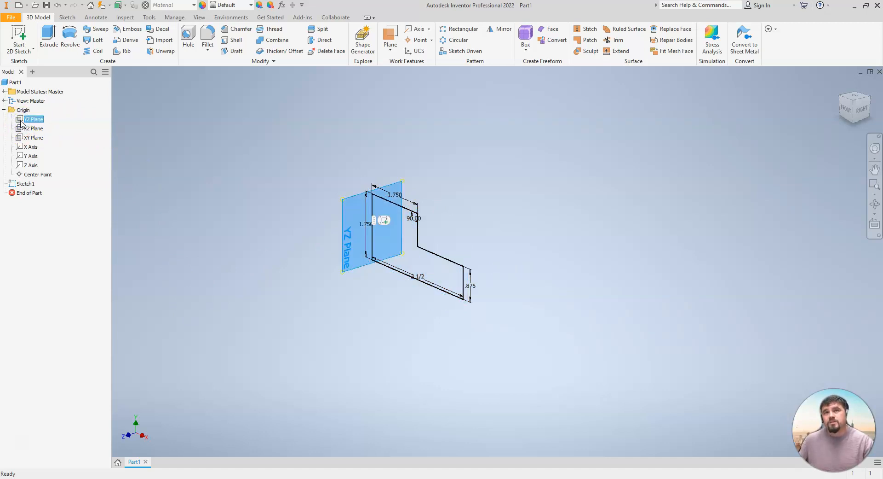
left_click(530, 225)
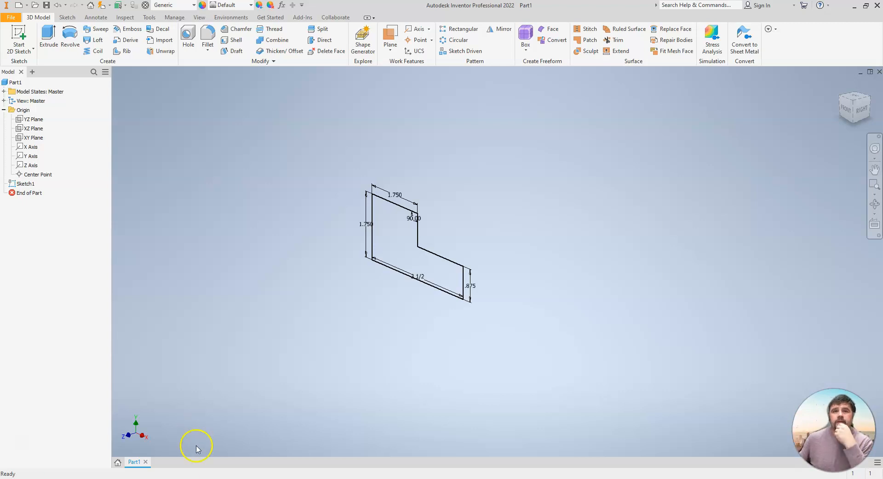
Check part 001's depth in WP1 - Drawings.pdf and set up an Extrude of the L-shaped profile in Inventor with a distance of 3/4 in.
left_click(247, 458)
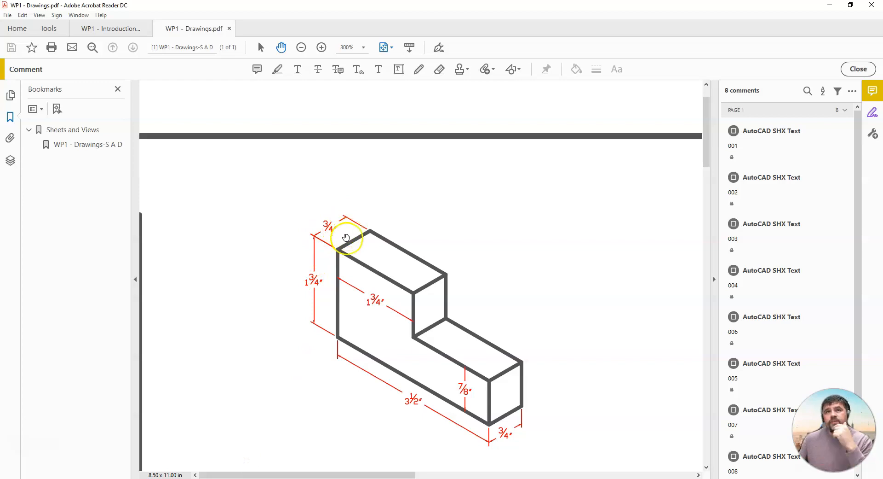
left_click(251, 478)
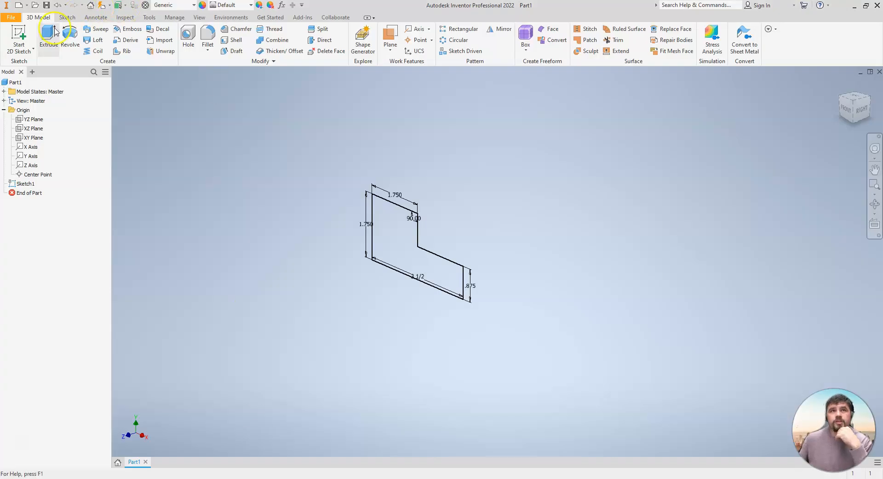
left_click(49, 42)
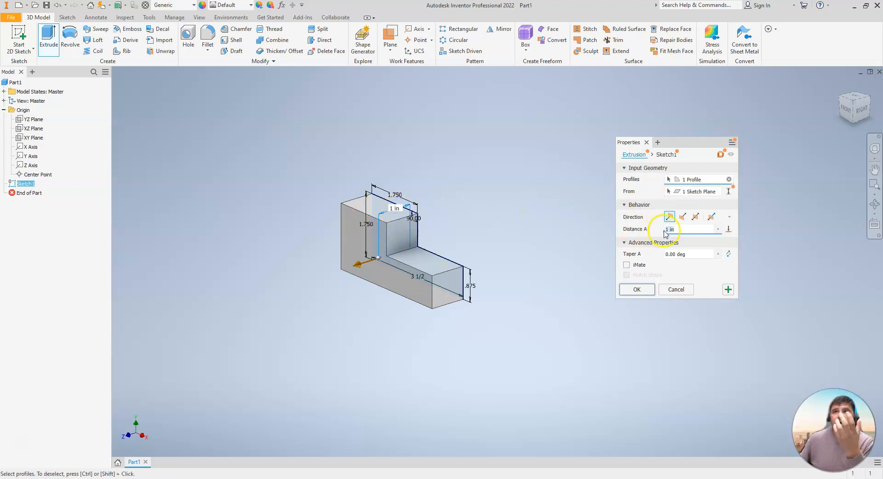
type("/4")
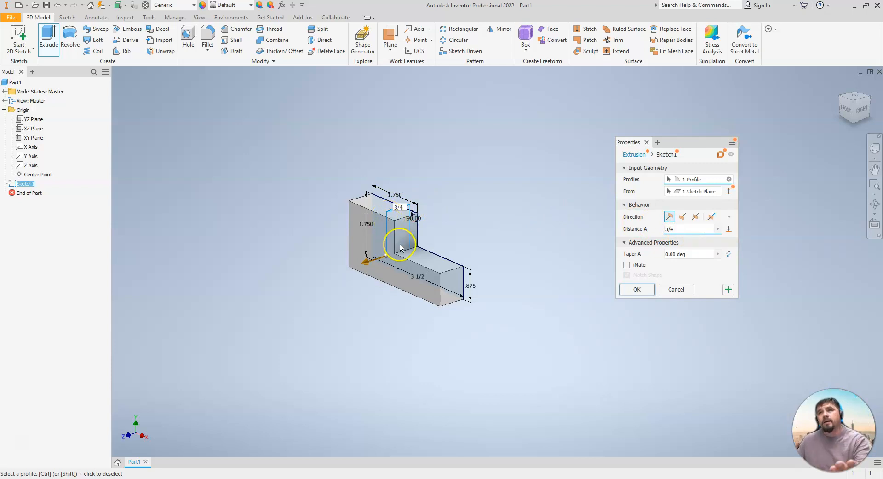
Preview the flipped, symmetric and asymmetric extrusion directions, and create the extrusion in the flipped direction.
left_click(683, 216)
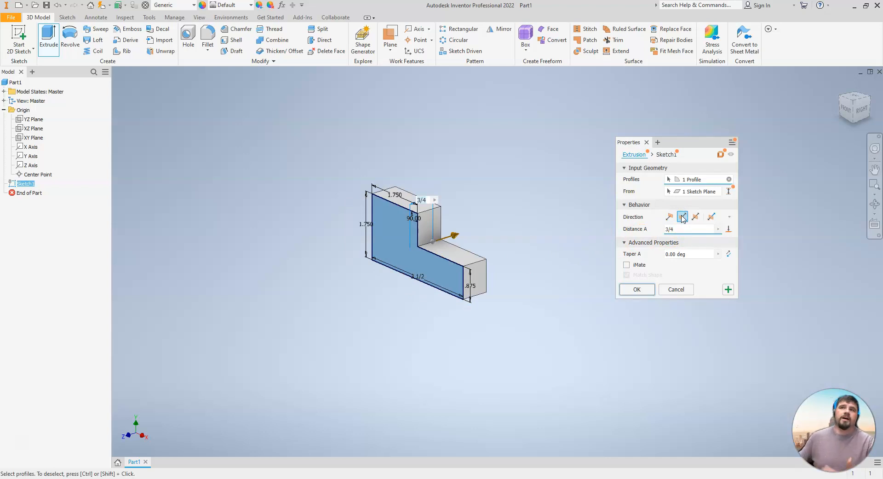
left_click(696, 217)
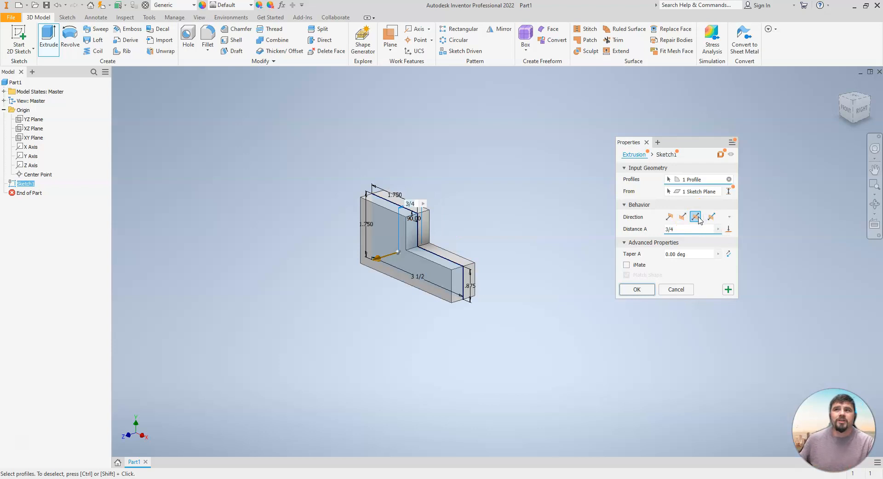
left_click(712, 216)
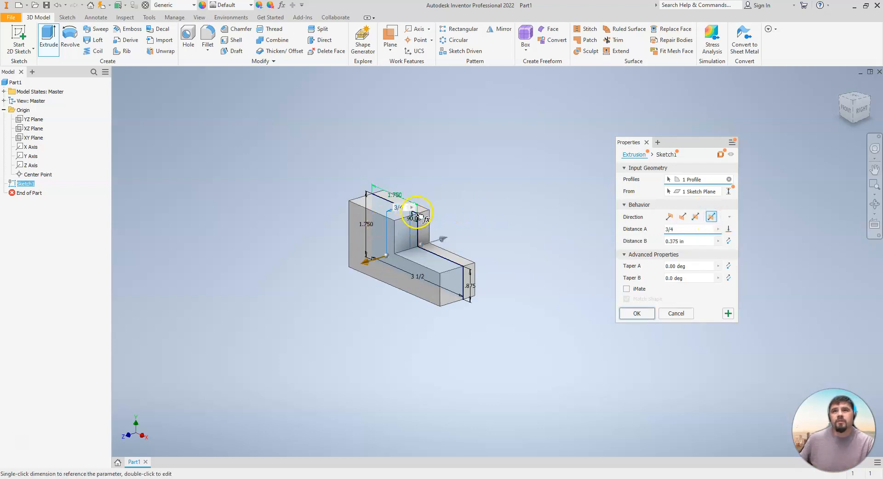
left_click(693, 240)
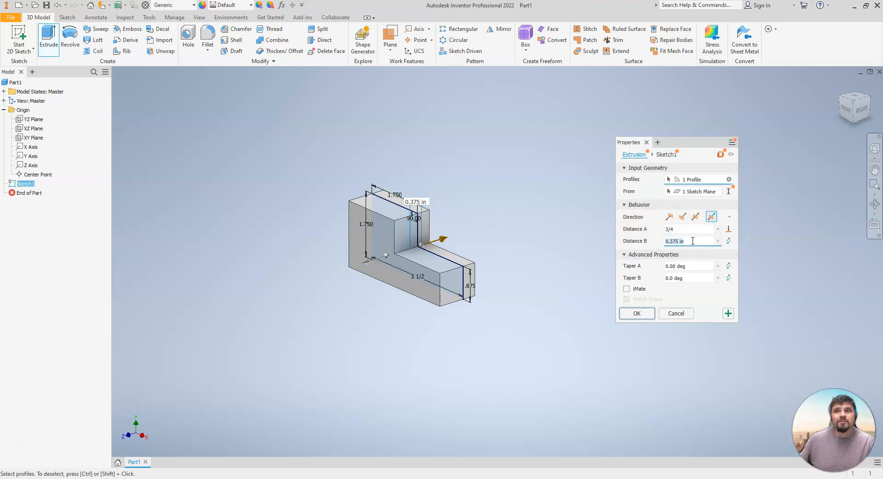
left_click(682, 217)
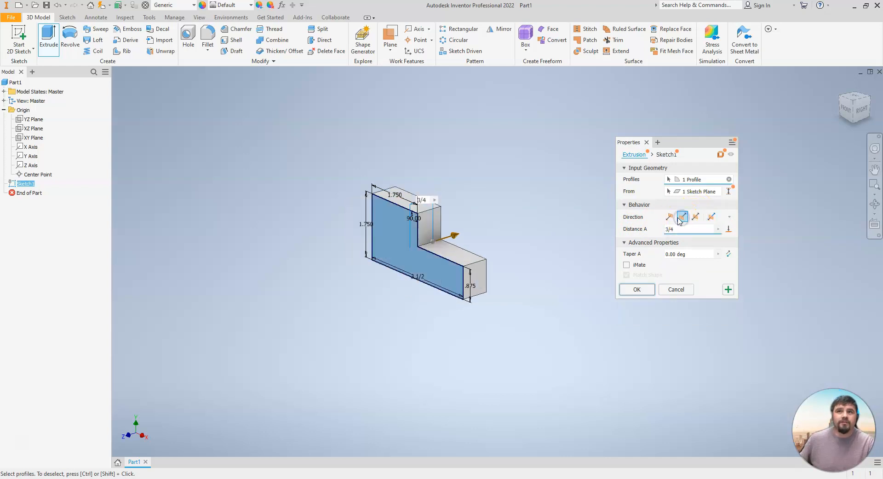
left_click(638, 291)
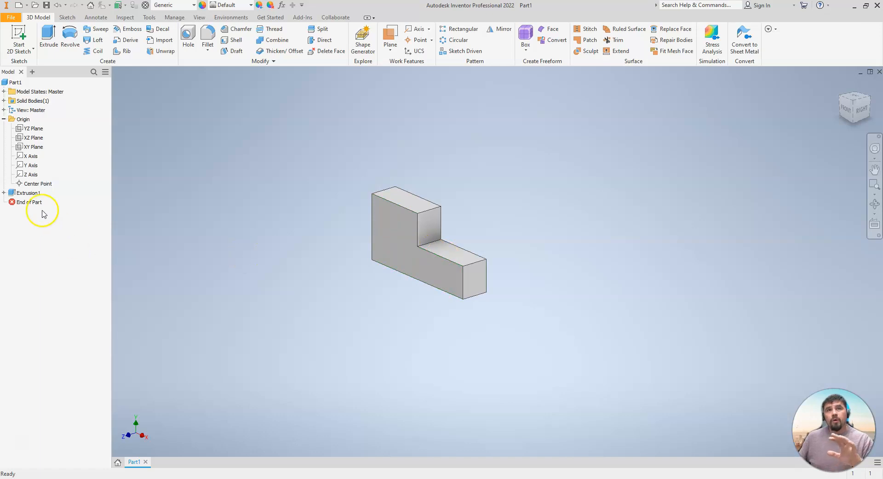
Delete the L-shaped extrusion together with its consumed sketch.
left_click(19, 193)
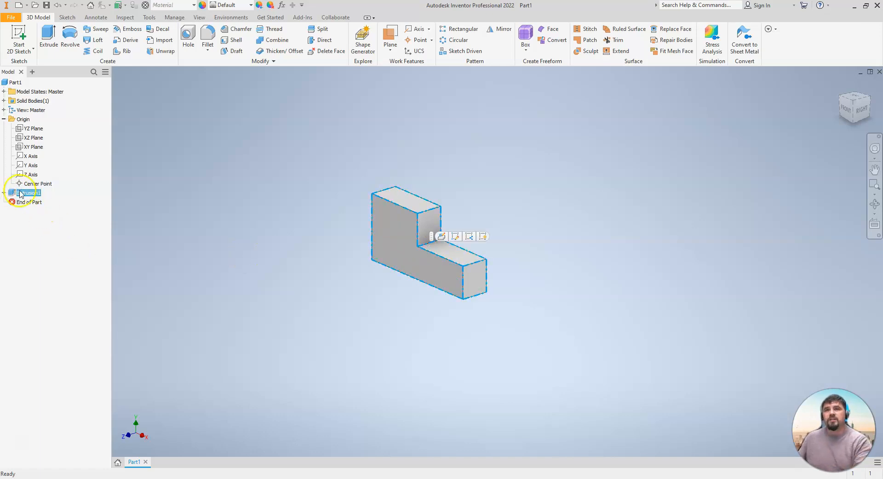
key("Delete")
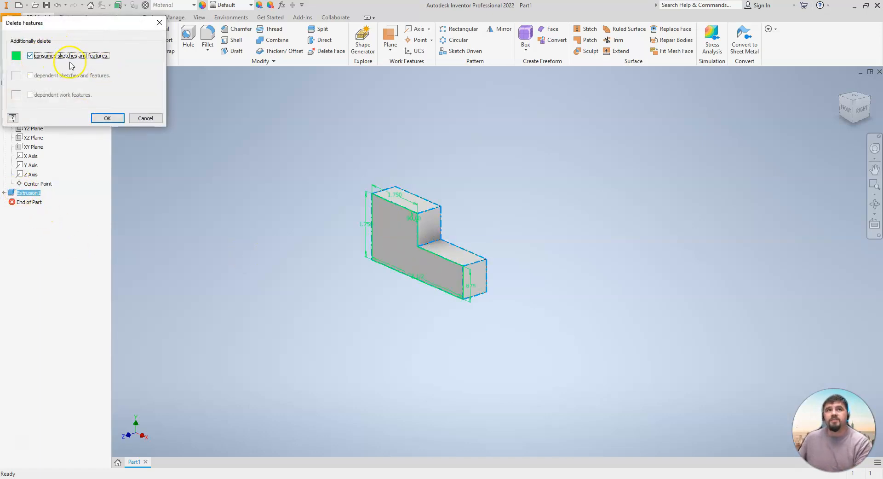
left_click(111, 119)
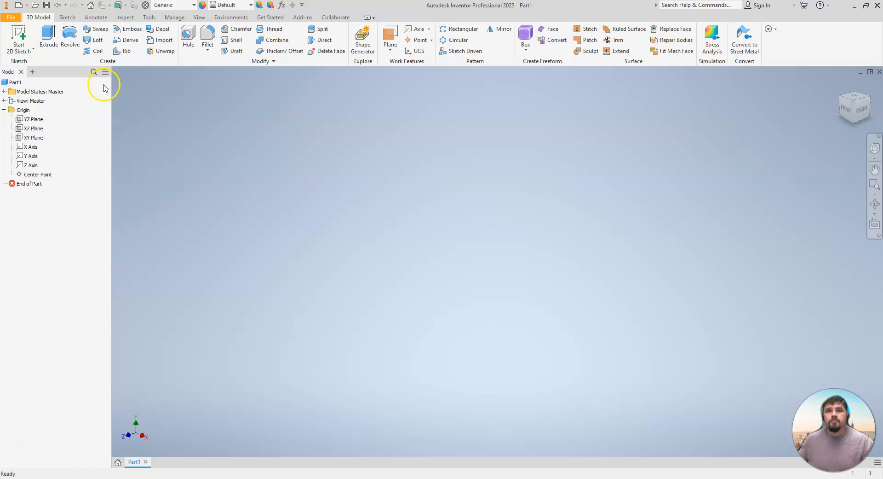
Switch to WP1 - Introduction to Inventor.pdf in Acrobat Reader and review the assignment steps on the instructions sheet.
mouse_move(210, 476)
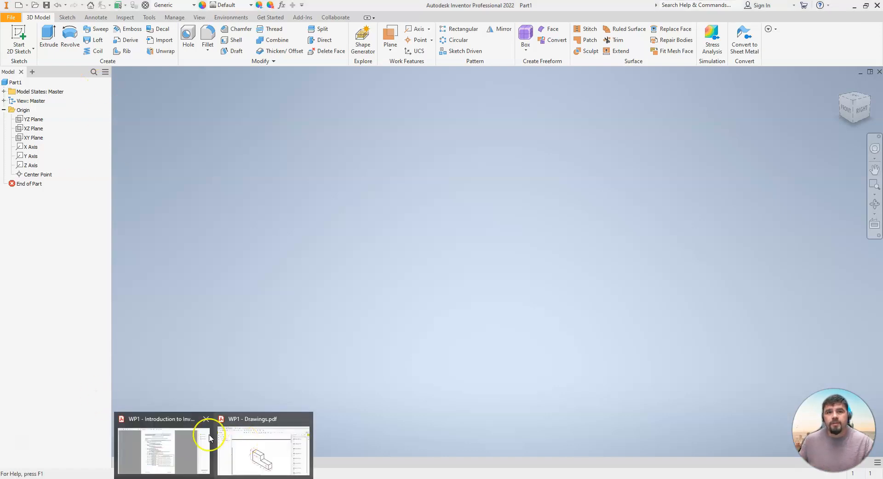
left_click(190, 439)
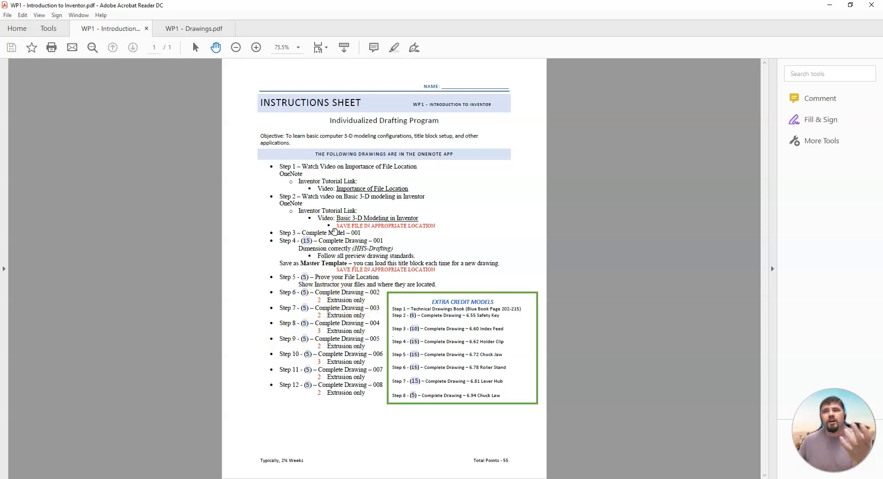
Consult WP1 - Drawings.pdf for the part's views, and start a new 2D sketch on the YZ plane in Inventor.
left_click(194, 28)
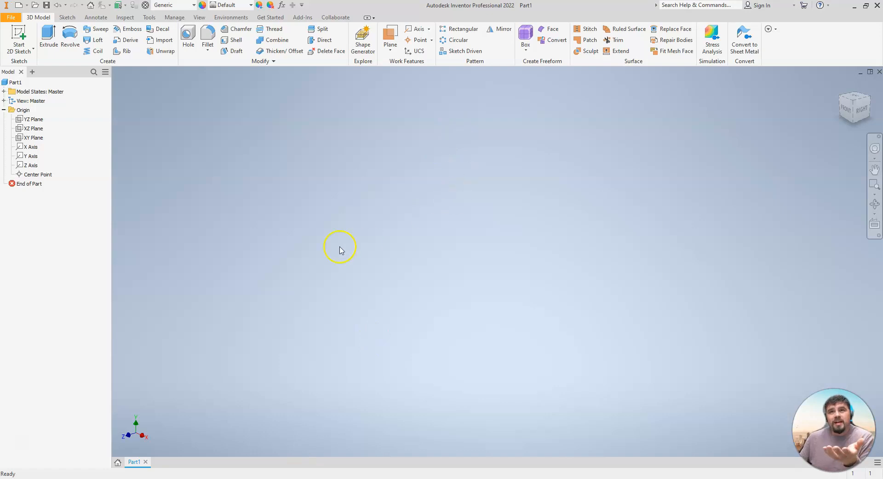
left_click(4, 109)
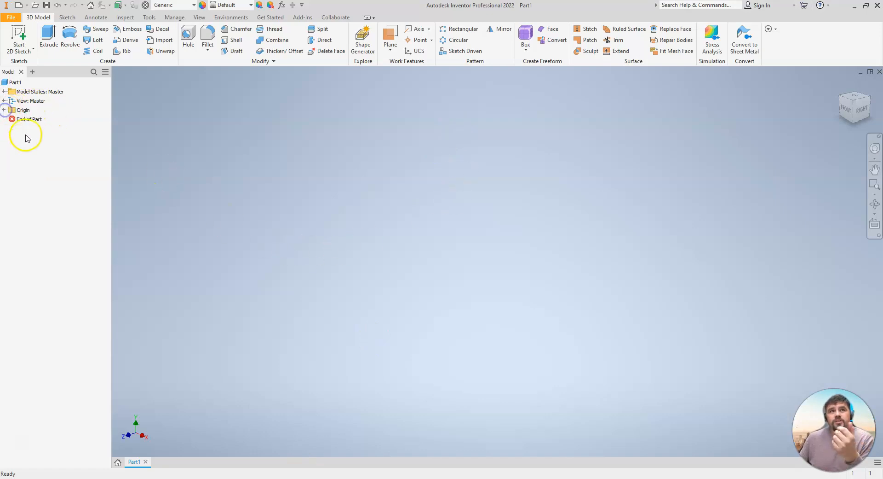
left_click(33, 49)
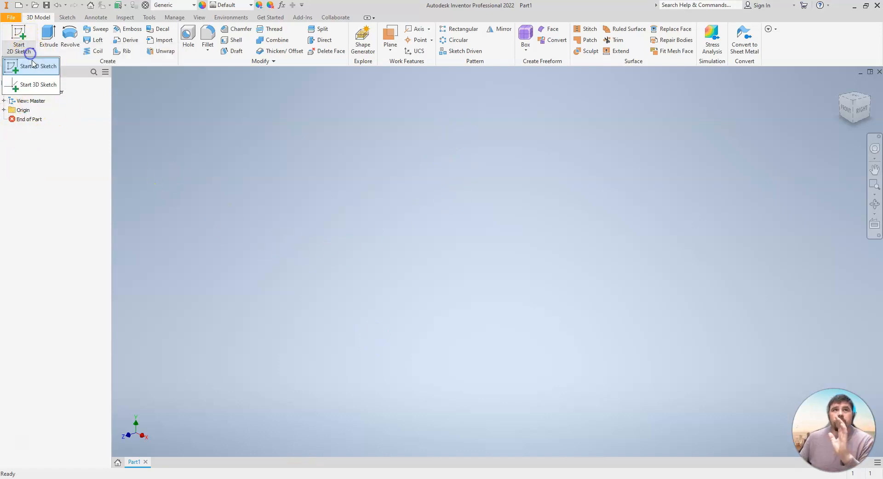
left_click(28, 66)
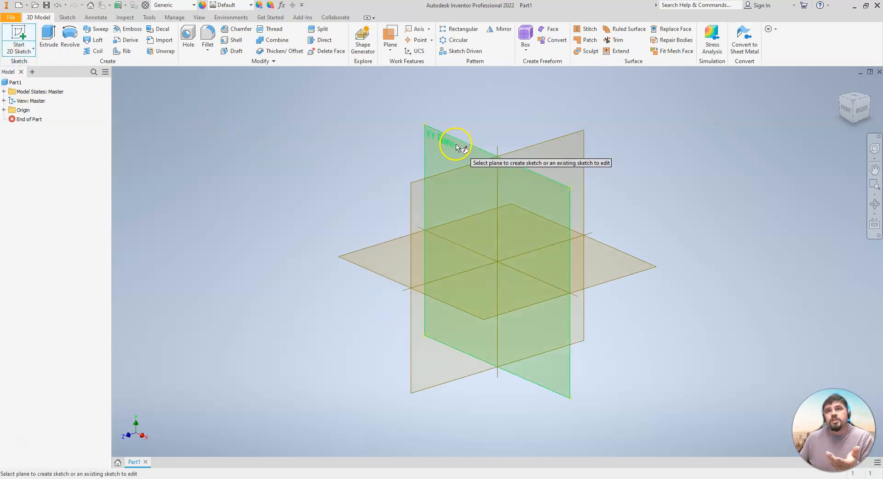
mouse_move(230, 474)
left_click(252, 452)
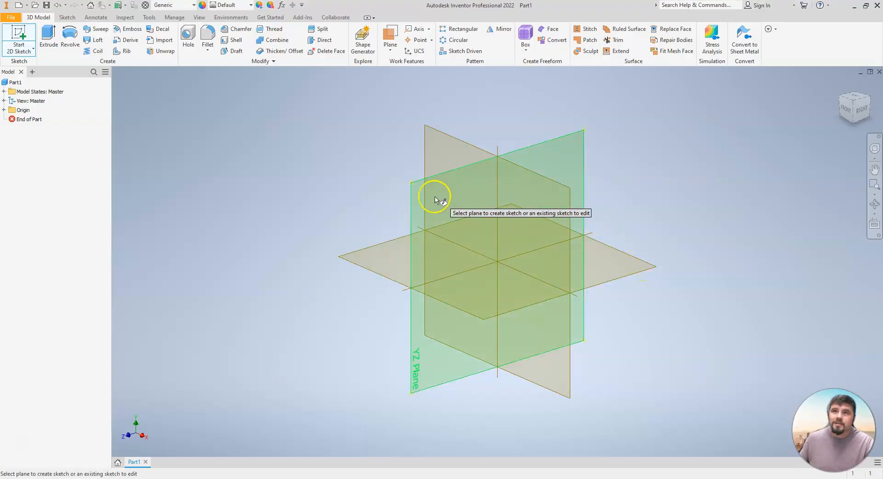
left_click(436, 204)
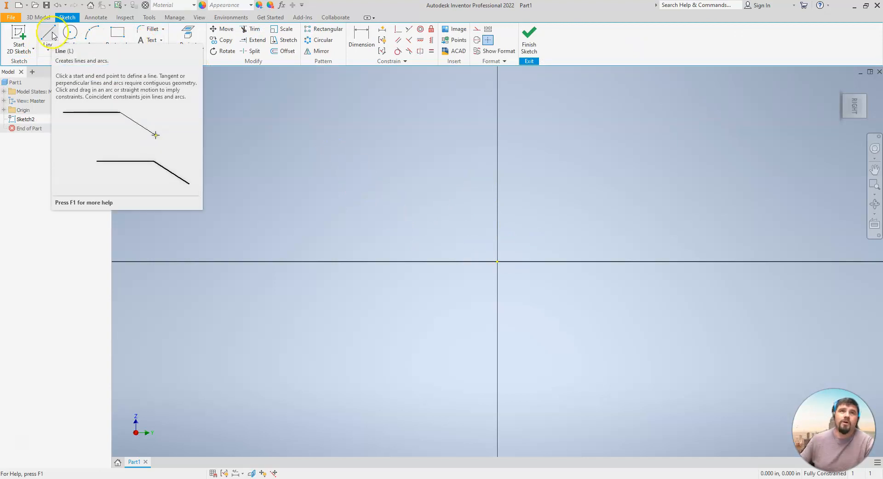
Sketch an upright two-point rectangle about 0.38 in wide around the sketch origin.
left_click(117, 49)
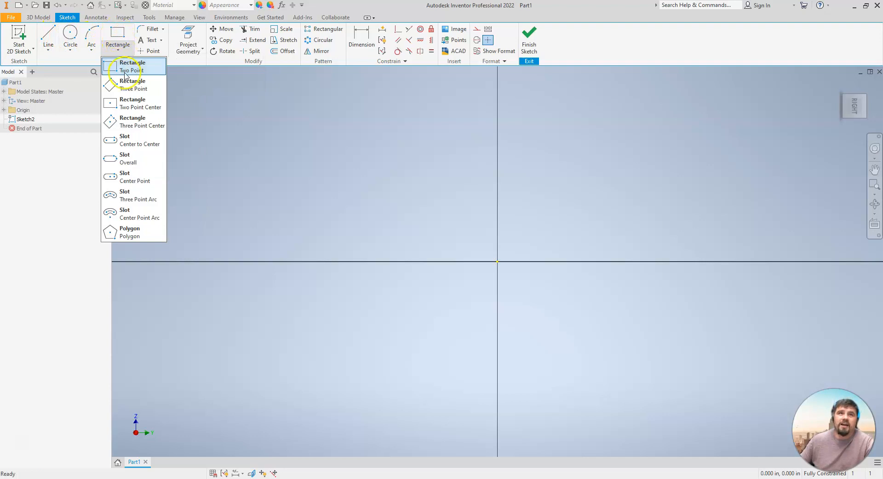
left_click(118, 112)
left_click(120, 65)
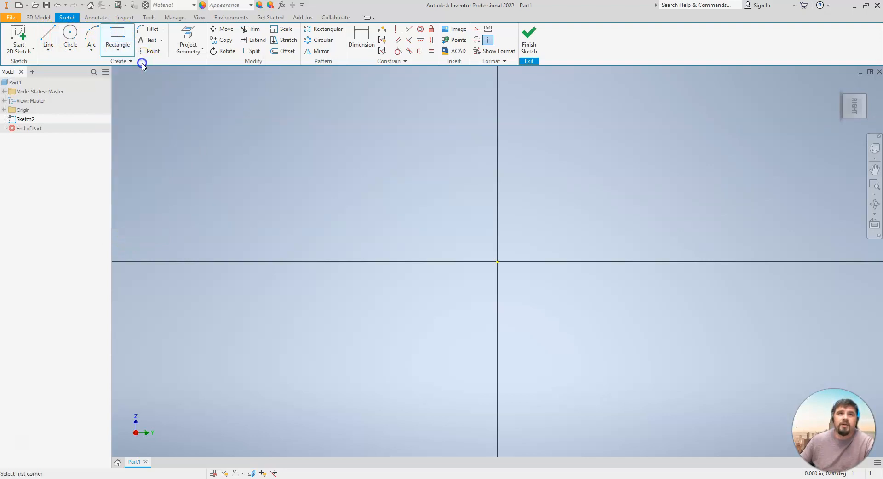
left_click(443, 181)
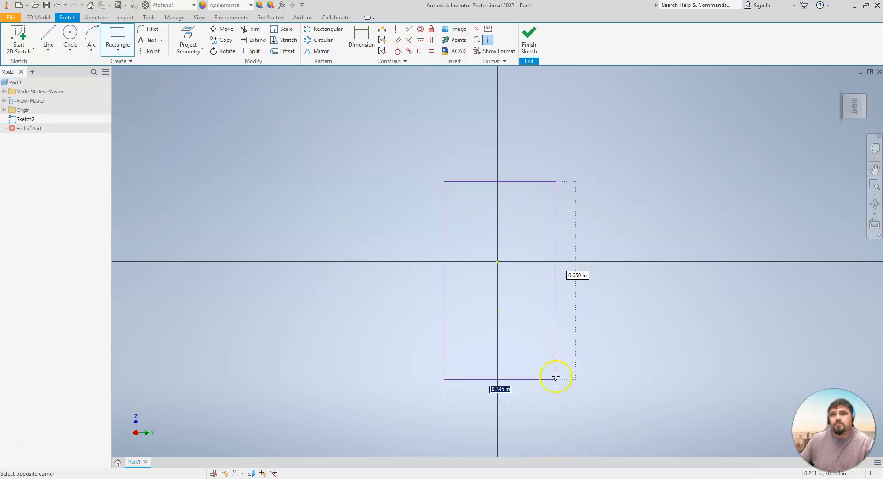
left_click(553, 394)
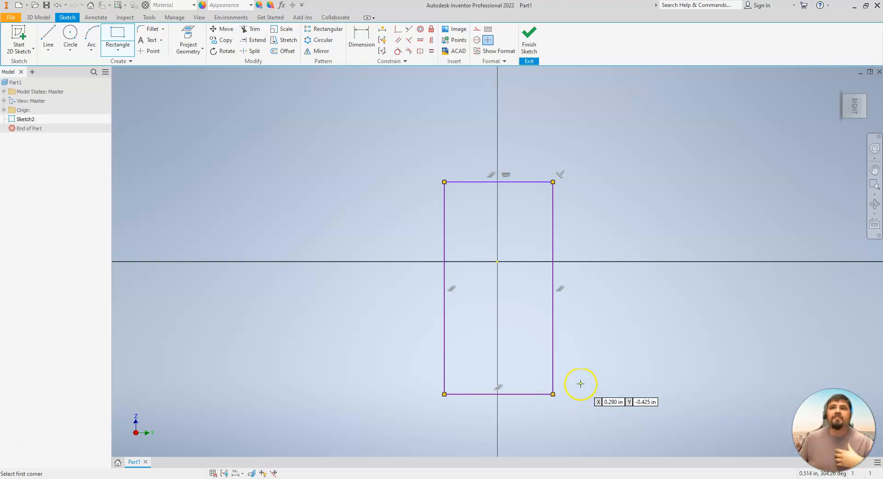
left_click(117, 46)
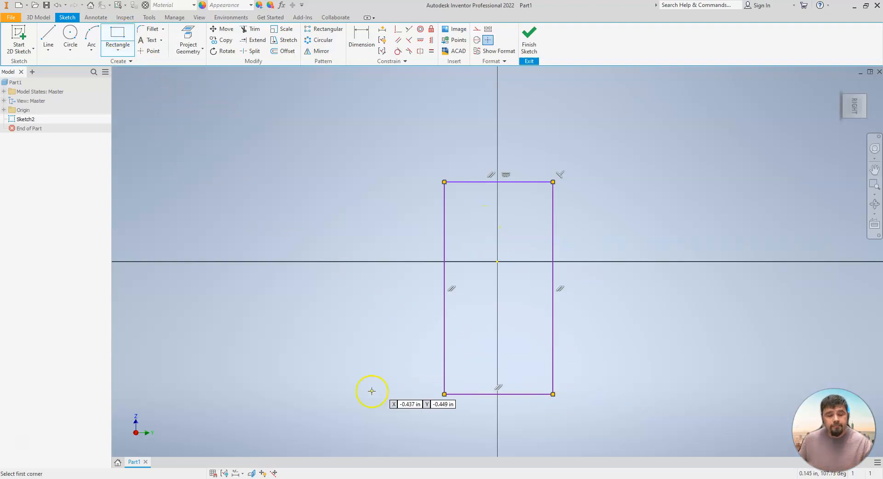
key("Escape")
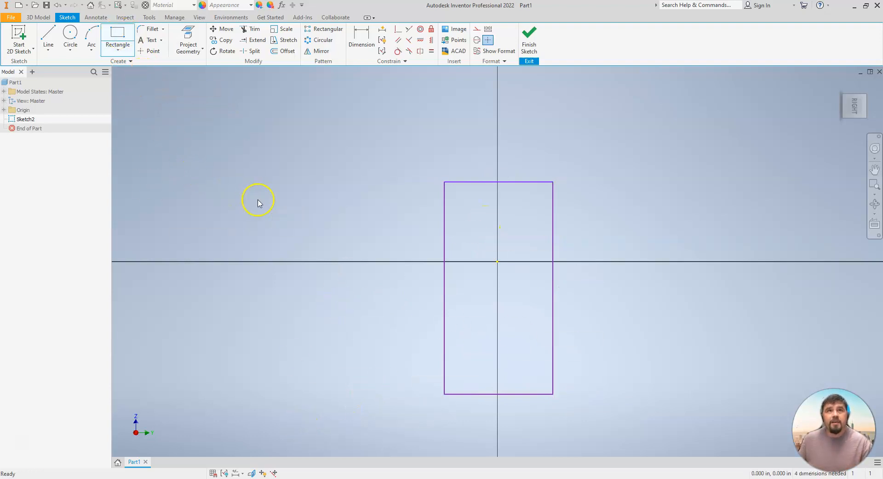
Dimension the rectangle's top edge and set its width to 3/4 in.
left_click(361, 41)
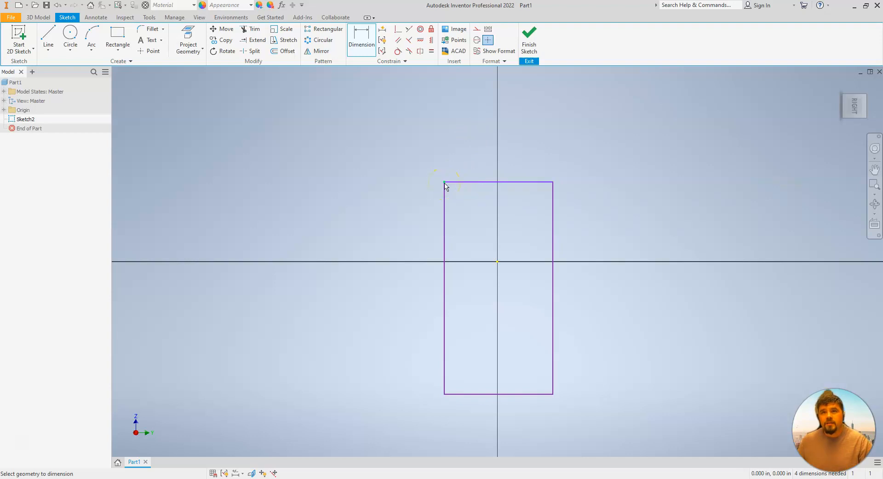
left_click(462, 181)
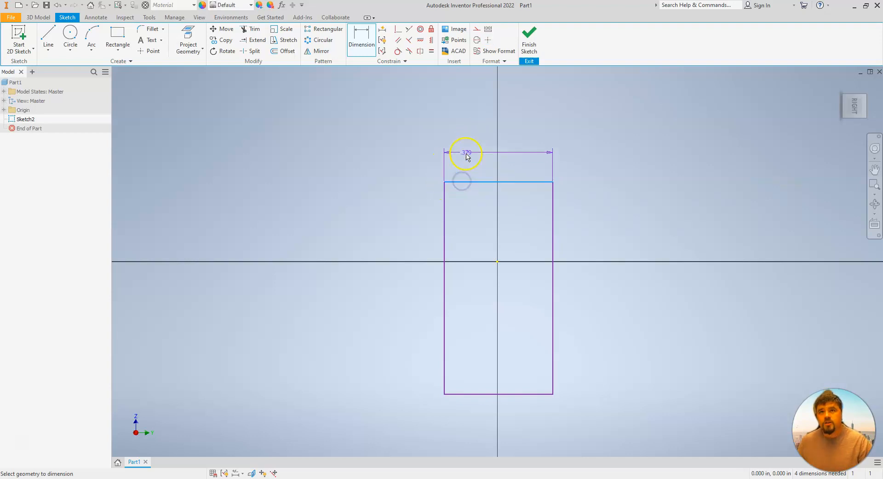
left_click(469, 136)
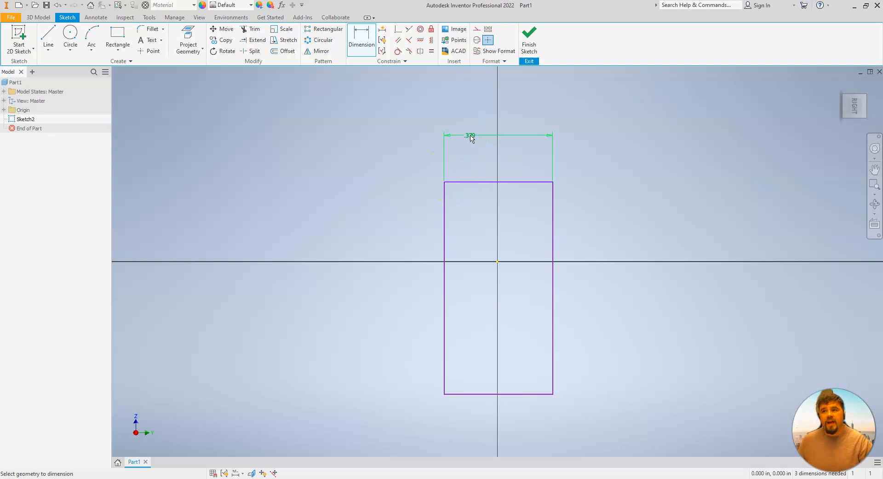
left_click(470, 137)
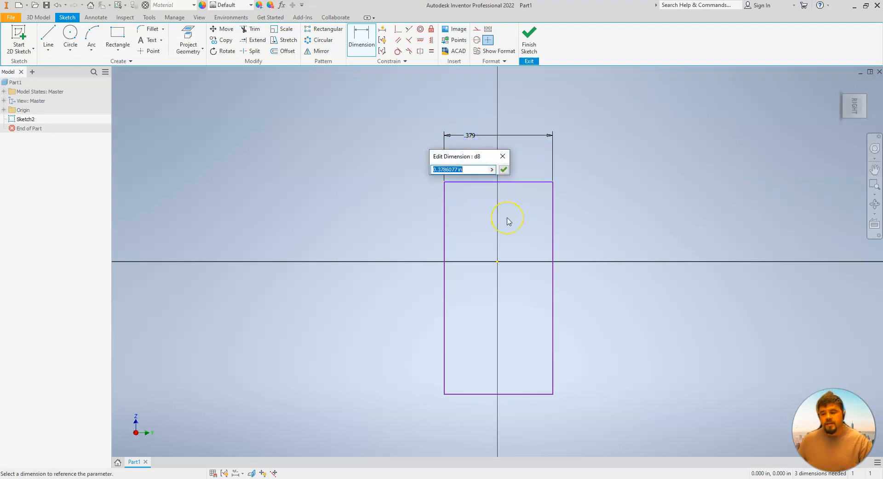
type("3/7")
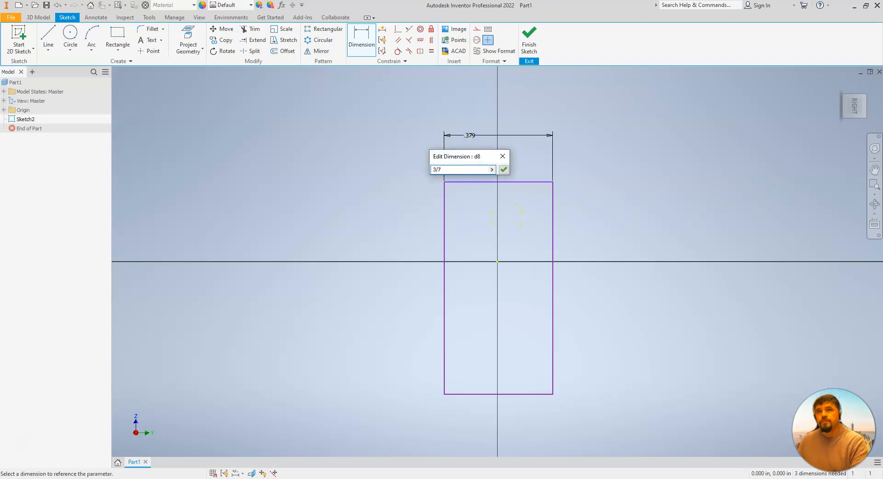
key("BackSpace")
type("4")
key("Return")
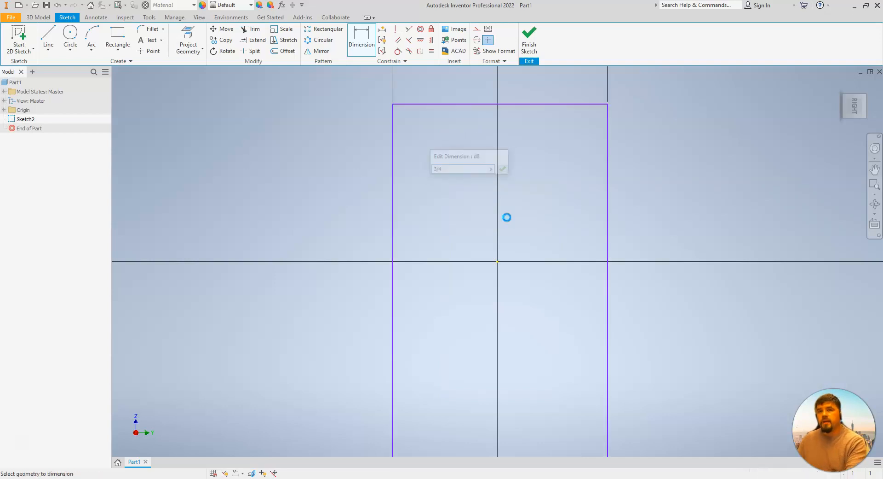
Place a height dimension between the rectangle's upper-right and lower-right corner points, and delete that dimension.
scroll(508, 220, "down", 2)
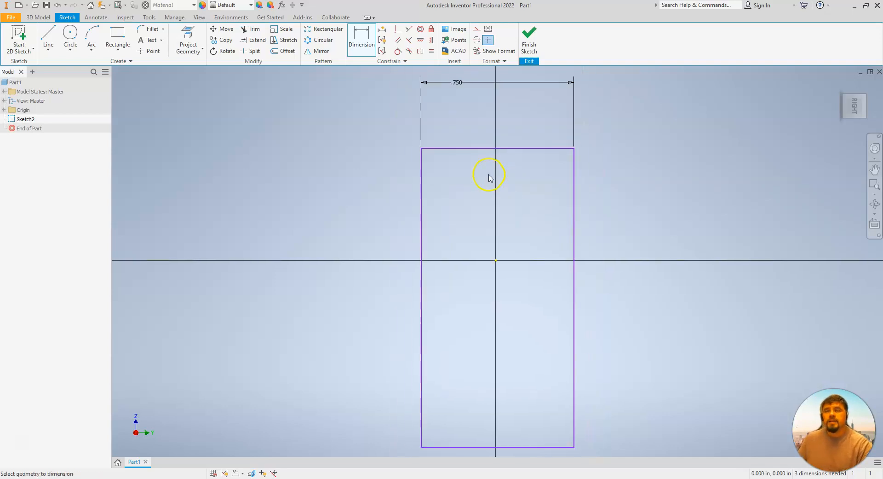
scroll(499, 221, "down", 5)
scroll(500, 221, "up", 10)
scroll(500, 222, "down", 3)
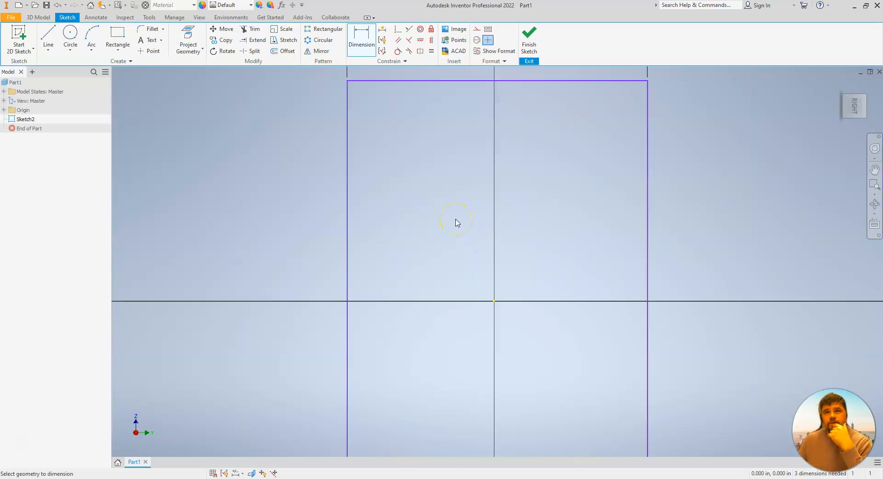
scroll(456, 223, "down", 3)
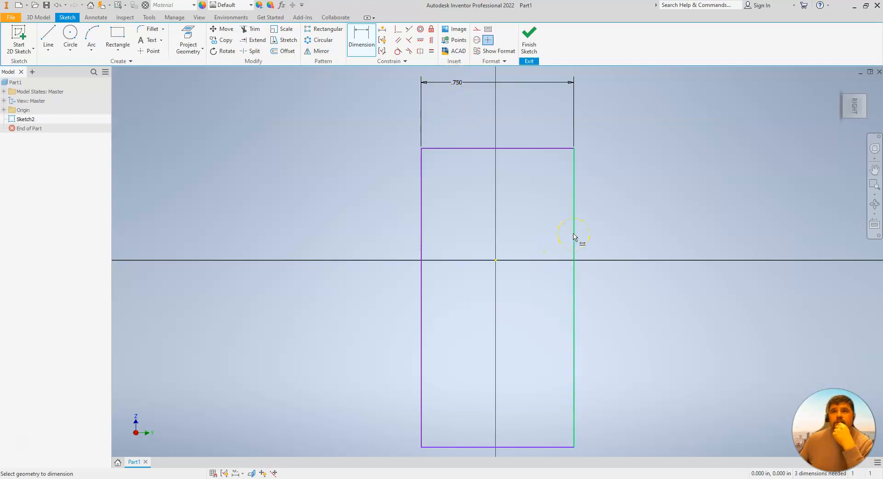
left_click(574, 149)
left_click(574, 446)
left_click(686, 315)
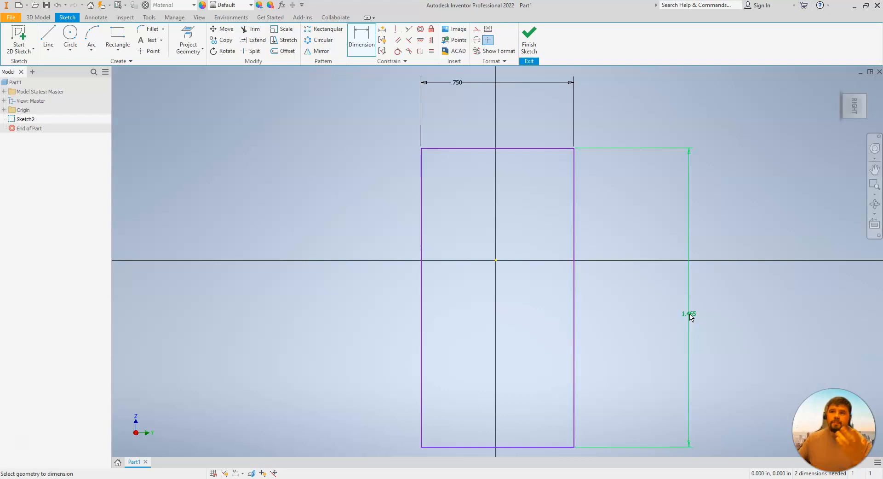
left_click(690, 317)
key("Escape")
left_click(690, 315)
key("Delete")
Dimension the rectangle's right edge and set its height to 1.75 in.
left_click(361, 36)
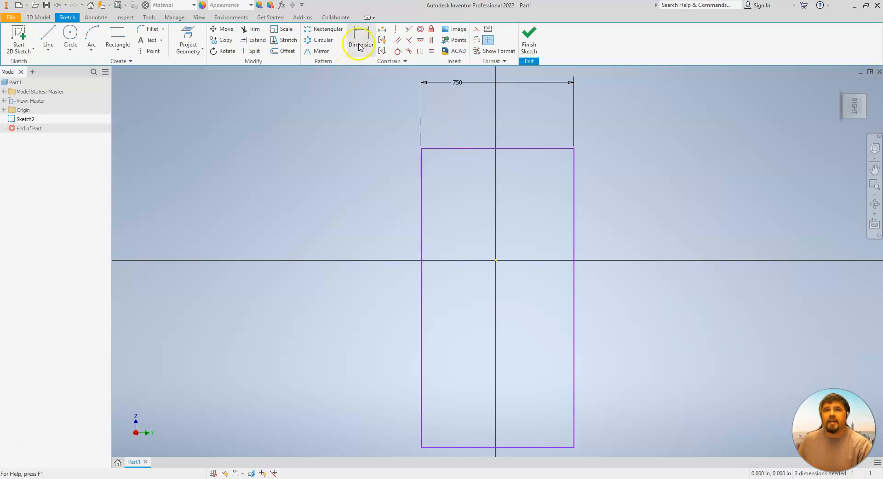
left_click(575, 220)
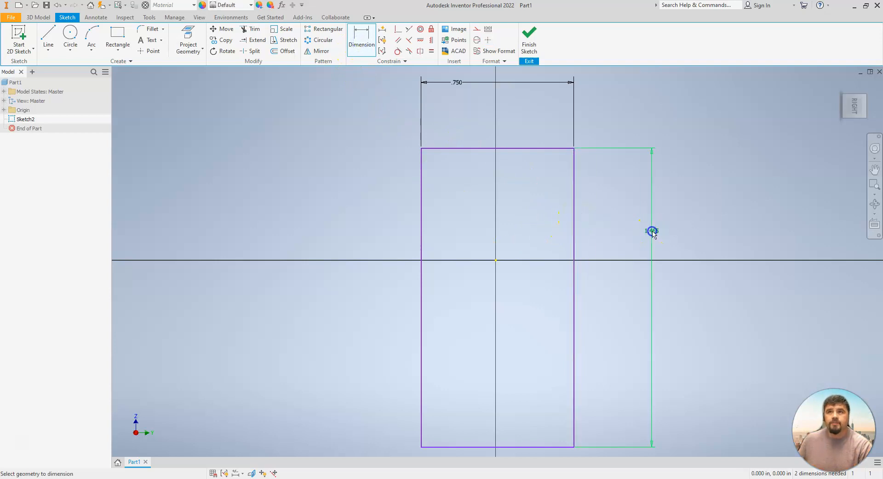
left_click(653, 231)
type("1.75")
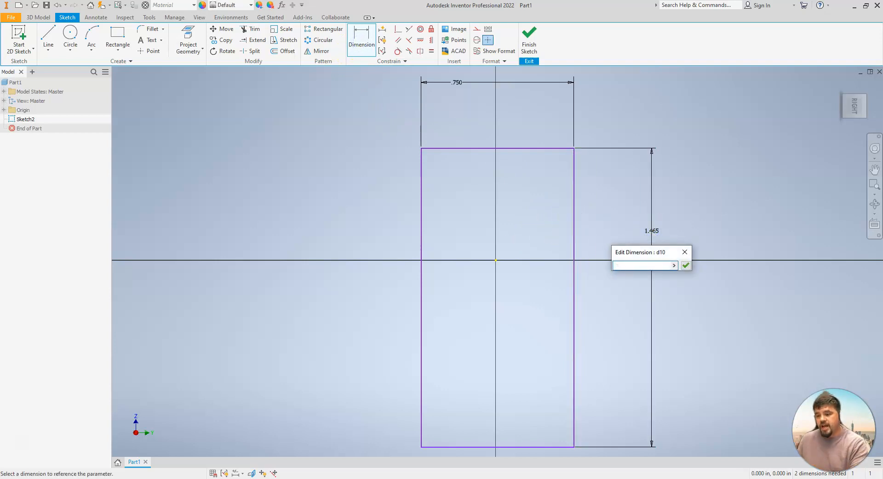
key("Return")
scroll(652, 232, "down", 3)
middle_click(653, 232)
middle_click(653, 232)
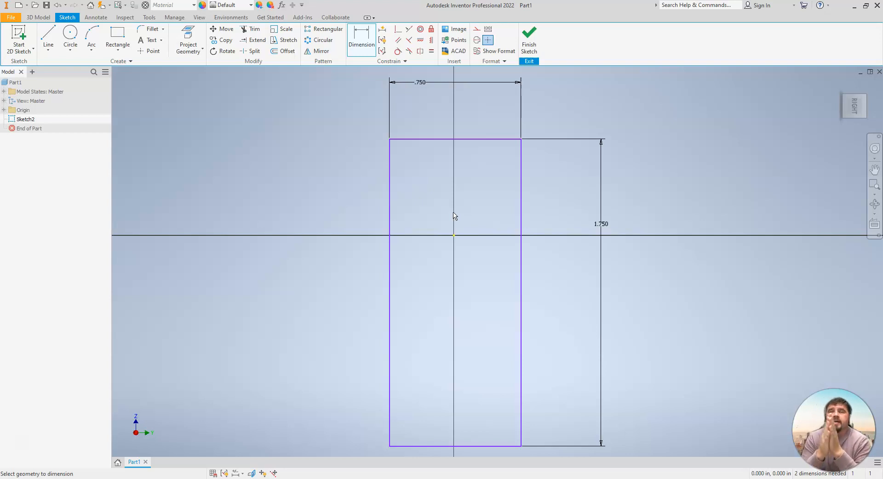
Expand the Origin folder and examine how its axes and planes relate to the sketch's center point.
left_click(454, 237)
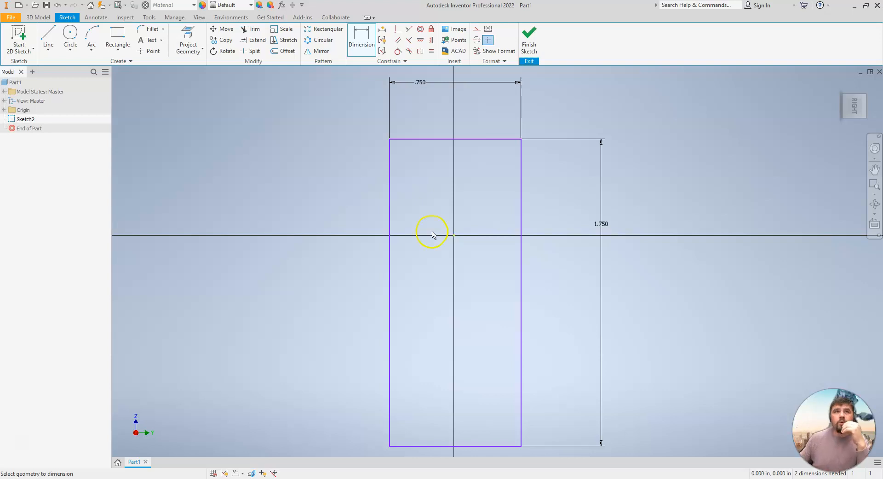
left_click(4, 110)
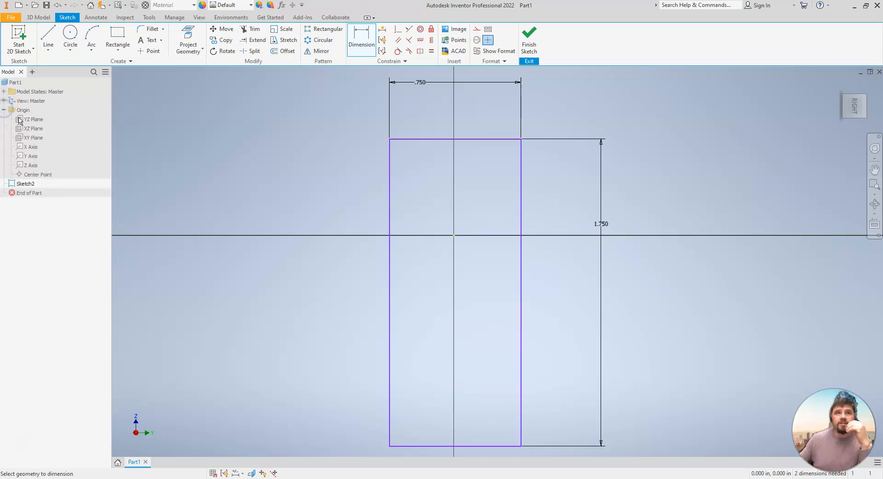
left_click(26, 156)
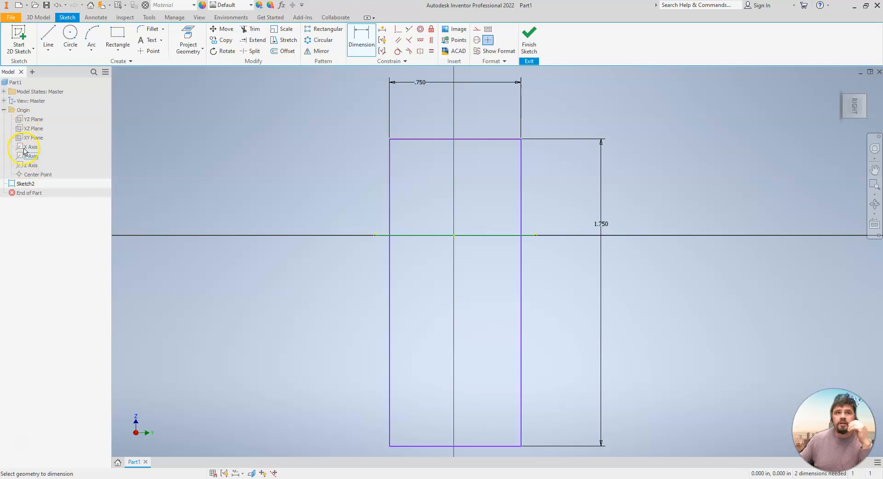
left_click(25, 119)
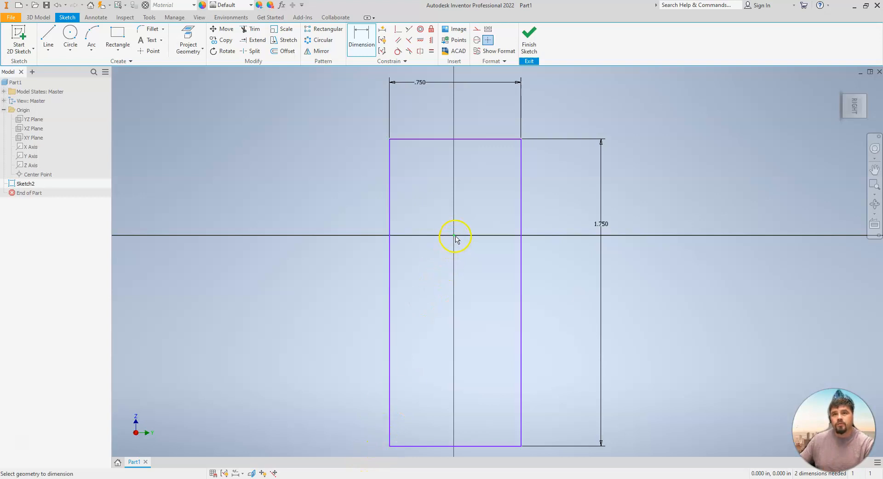
Move the whole dimensioned rectangle from its lower-left corner onto the sketch origin.
scroll(455, 237, "down", 2)
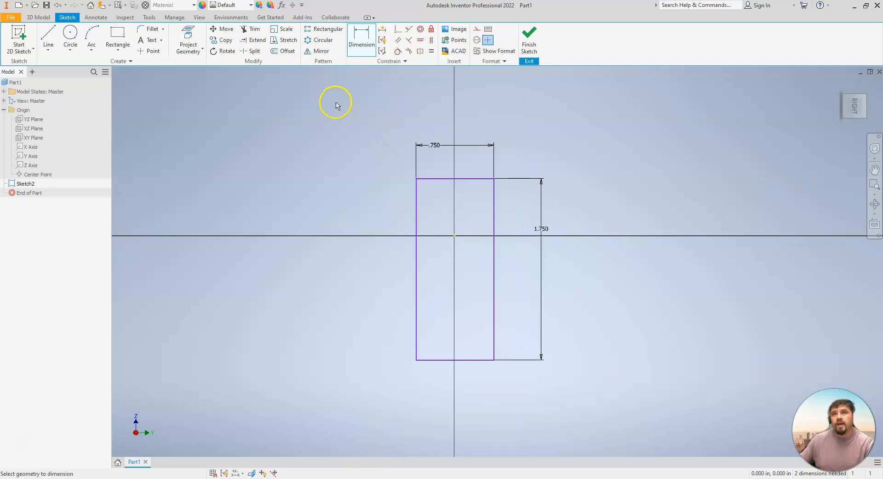
key("Escape")
mouse_move(310, 118)
left_mouse_down()
mouse_move(504, 314)
mouse_move(605, 456)
left_mouse_up()
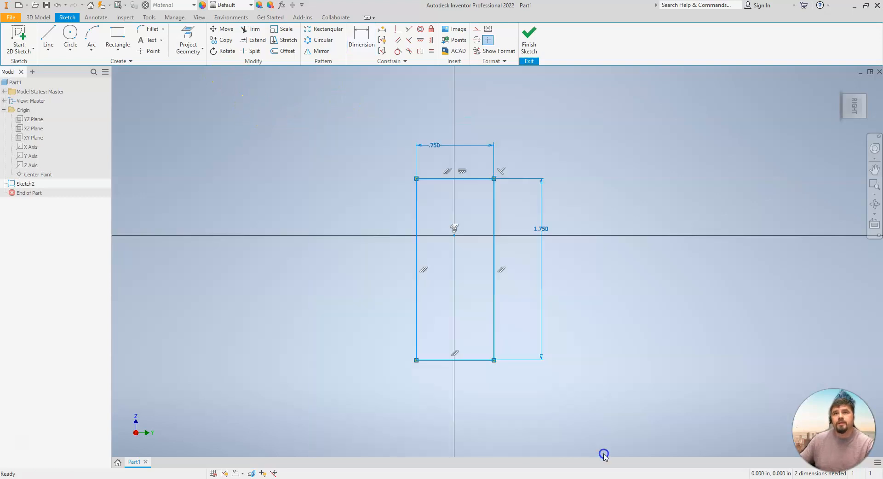
left_click(220, 29)
left_click(175, 91)
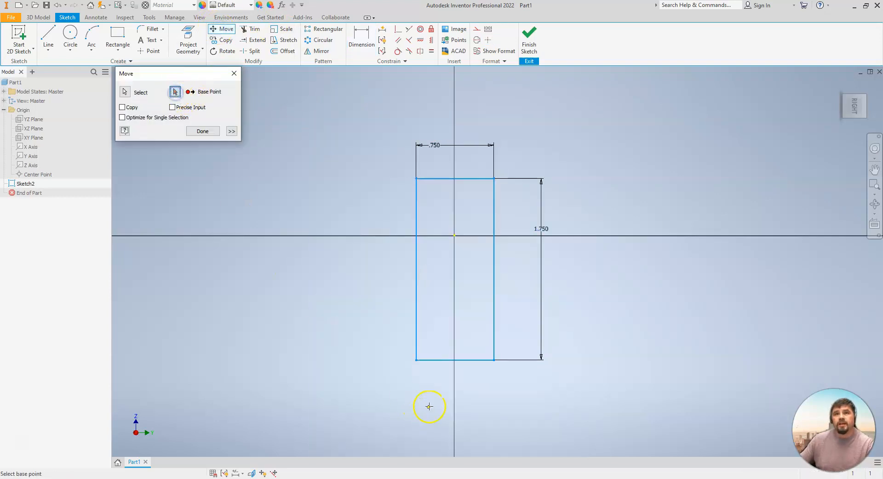
left_click(416, 360)
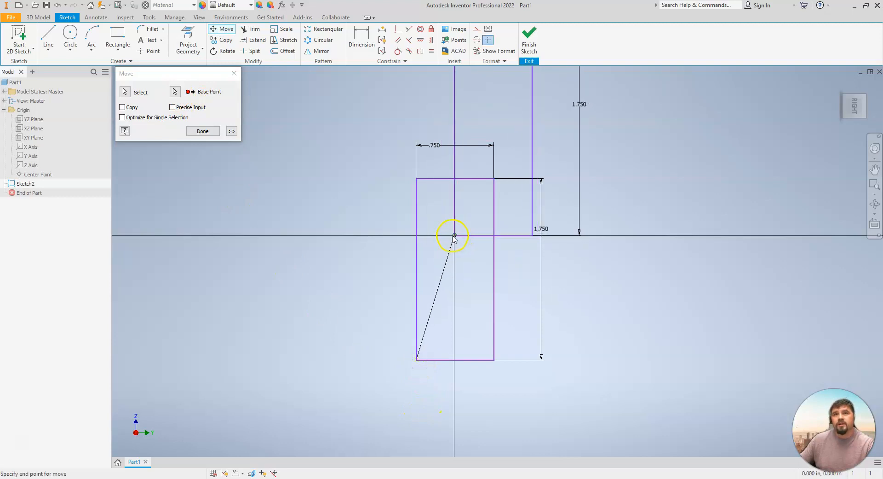
left_click(452, 236)
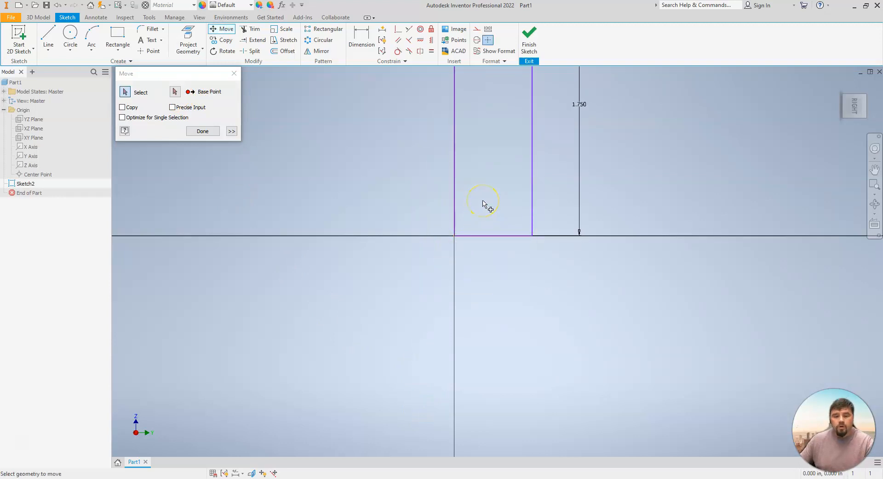
Undo the rectangle's move onto the sketch origin.
key("Escape")
key("ctrl+z")
left_click(378, 122)
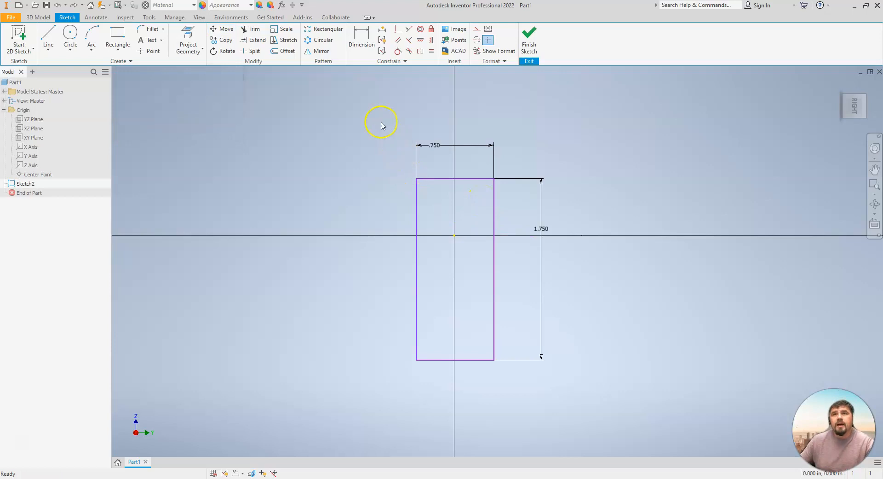
Apply a Vertical constraint between the midpoint of the rectangle's left edge and the sketch origin.
left_click_drag(362, 125, 612, 449)
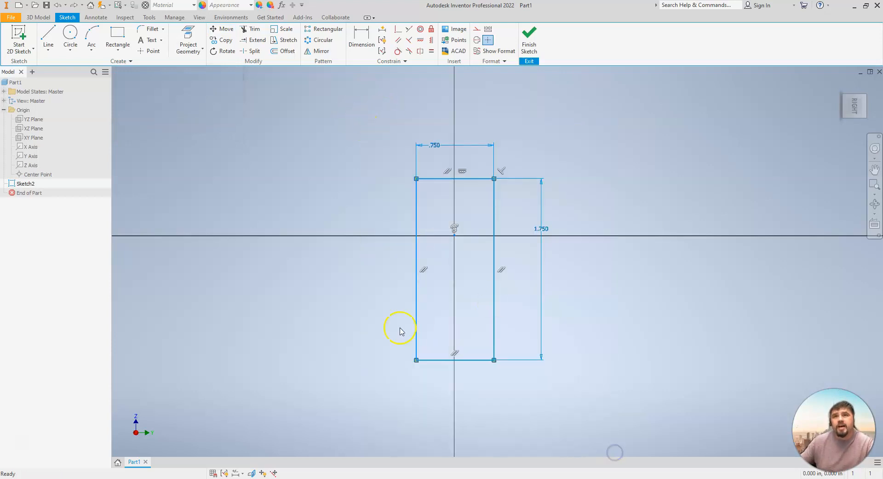
left_click(433, 42)
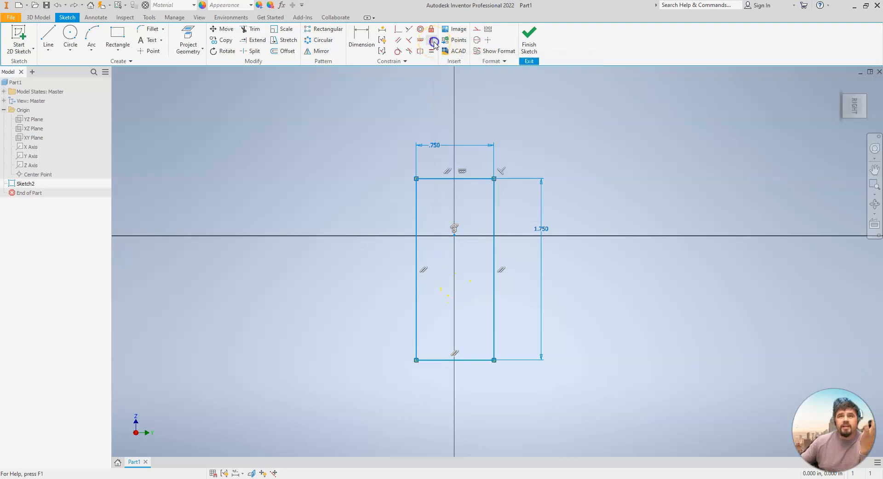
left_click(416, 269)
left_click(454, 236)
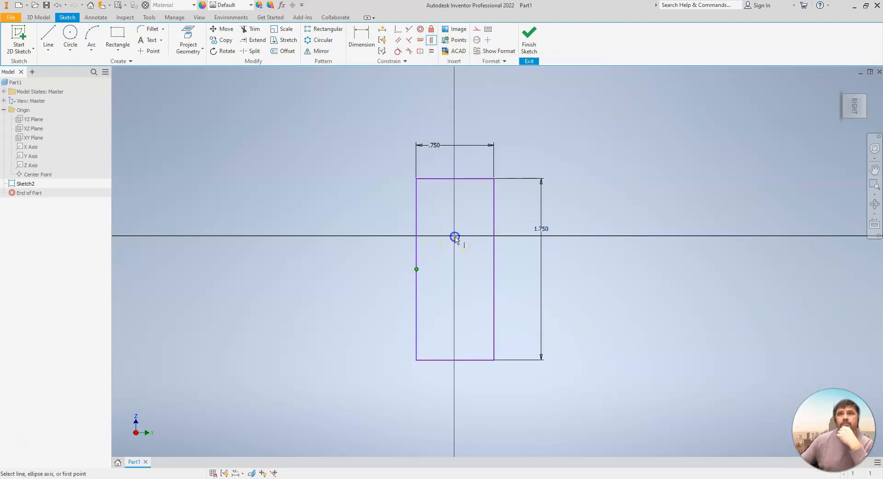
key("Escape")
Apply a Horizontal constraint between the midpoint of the rectangle's bottom edge and the sketch origin.
left_click(420, 42)
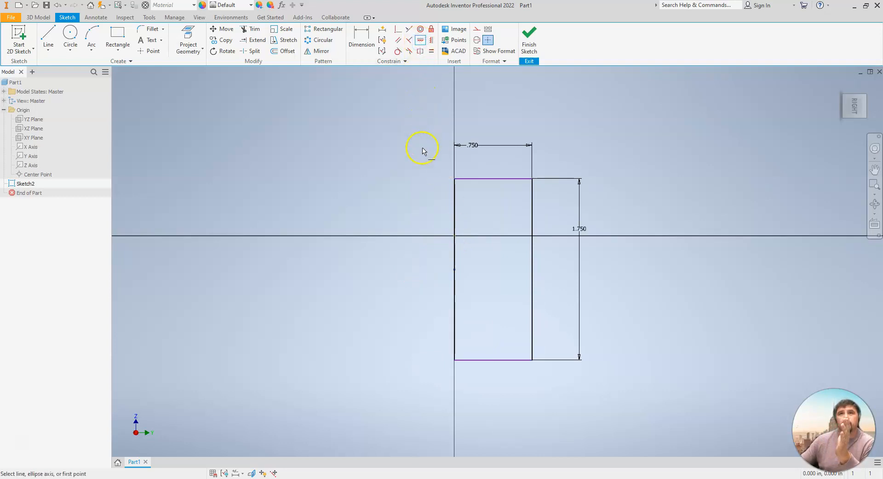
left_click(494, 360)
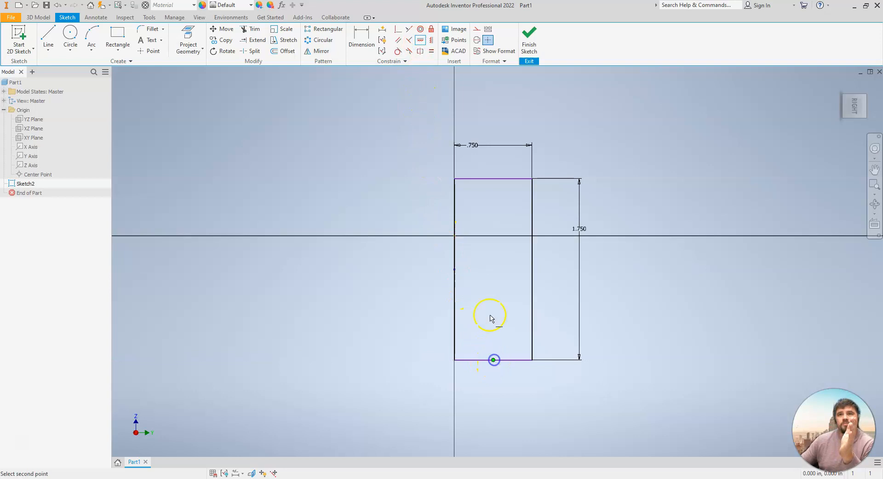
left_click(455, 236)
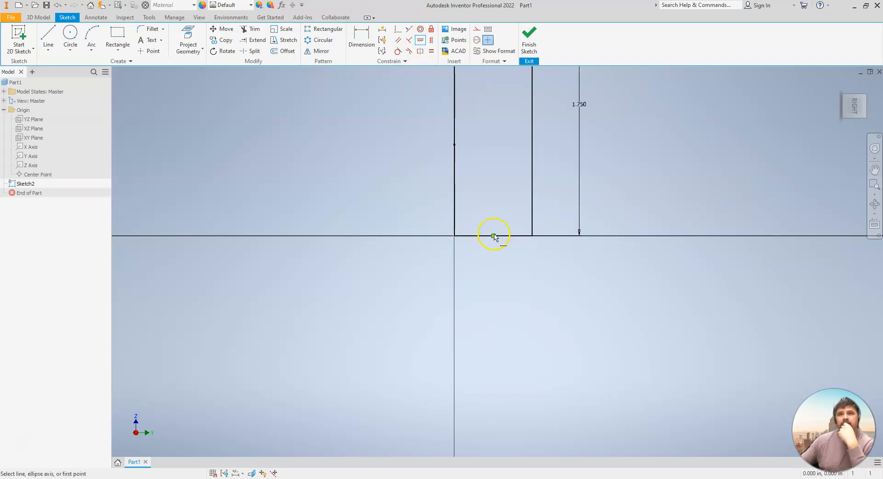
scroll(495, 236, "down", 3)
middle_click(508, 182)
middle_click(508, 183)
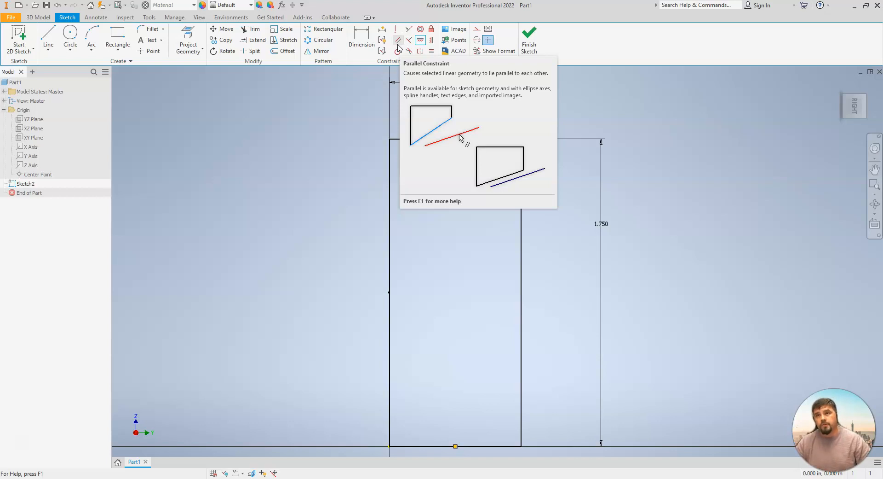
Check part 001 in the WP1 drawings PDF and draw a horizontal line across the rectangle about 0.985 in above its bottom edge.
left_click(399, 48)
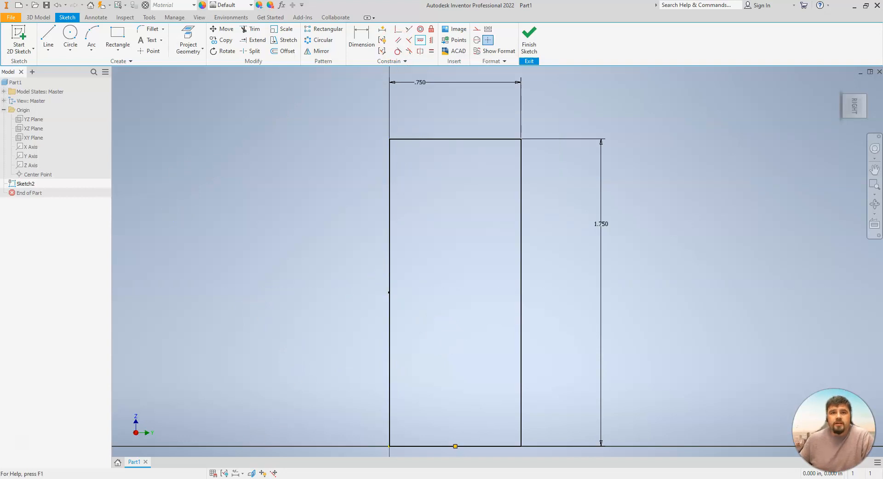
left_click(283, 446)
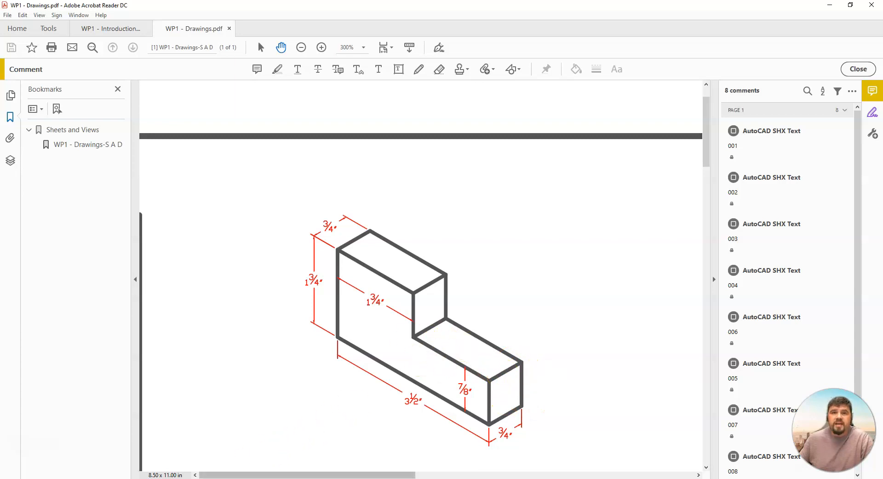
left_click(249, 478)
left_click(48, 34)
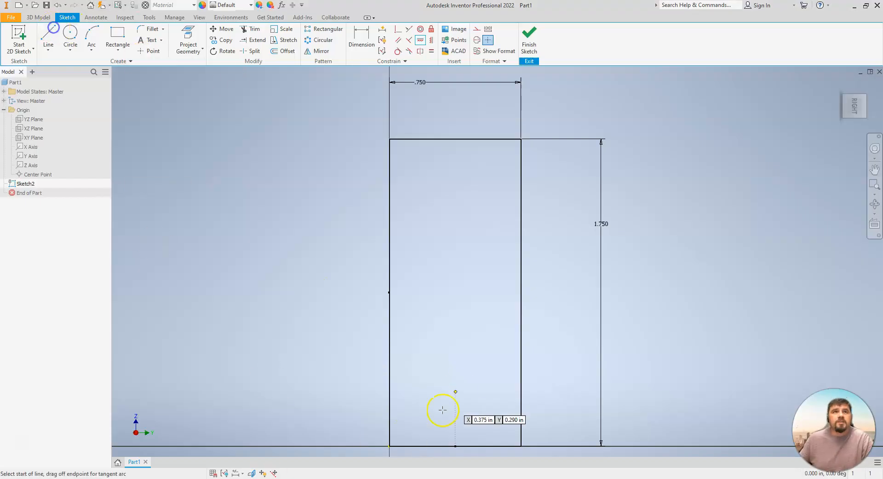
left_click(390, 272)
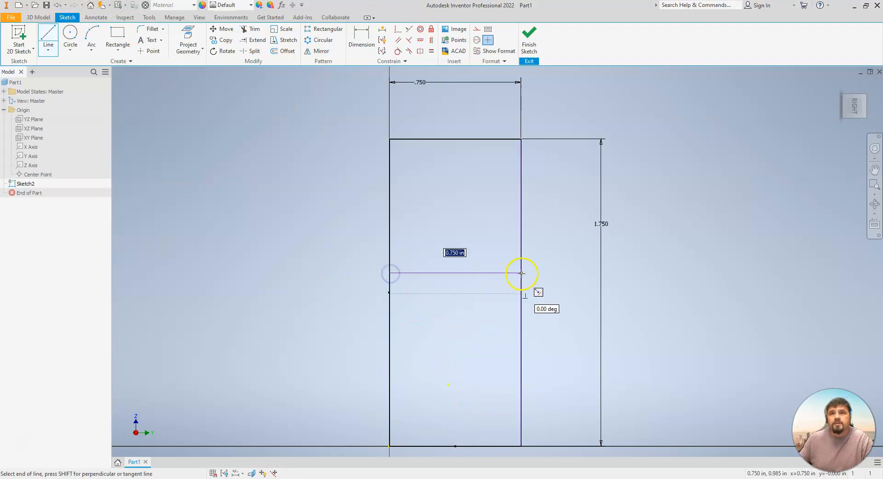
left_click(522, 273)
Dimension the dividing line's height above the rectangle's bottom edge as 7/8 in and finish the sketch.
key("d")
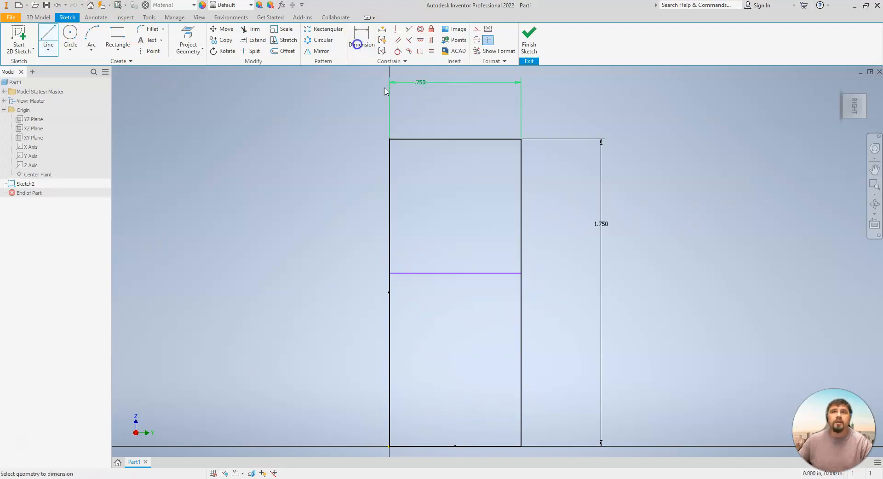
left_click(438, 273)
left_click(430, 445)
left_click(306, 365)
left_click(306, 362)
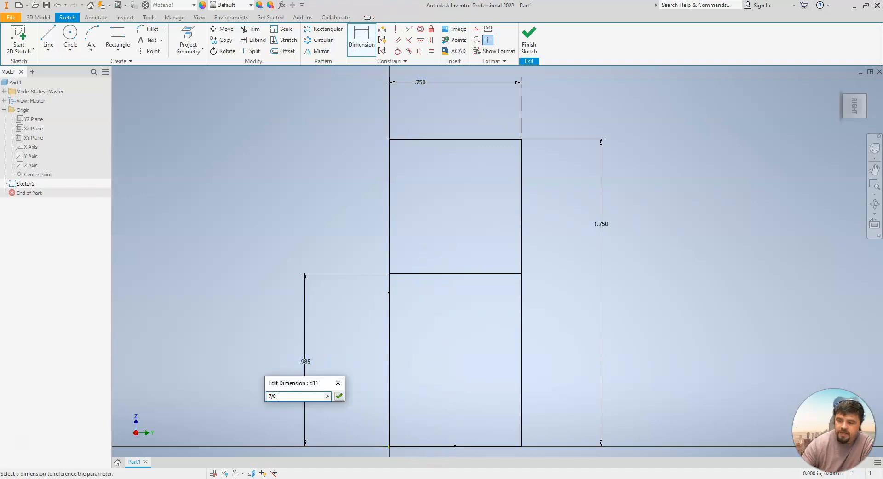
key("Return")
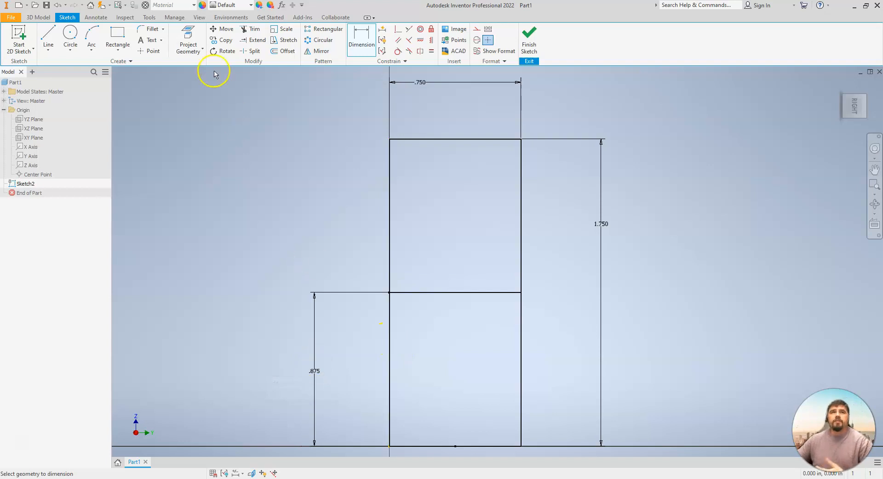
left_click(530, 42)
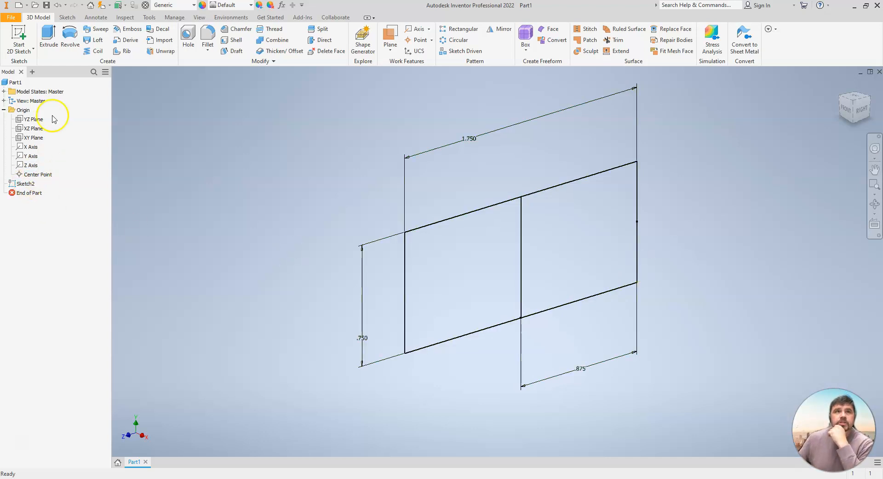
Check the overall length in the WP1 drawings PDF and extrude the sketch's lower 0.875 in region 3.5 in.
left_click(49, 39)
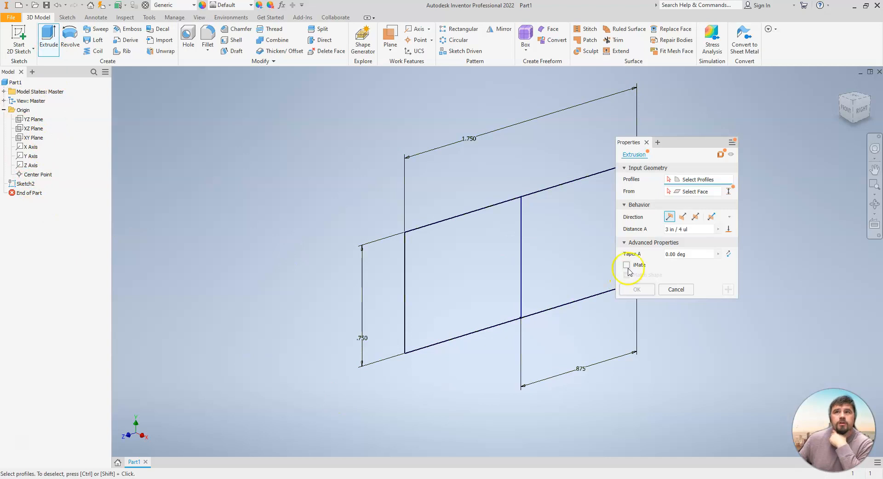
left_click(581, 232)
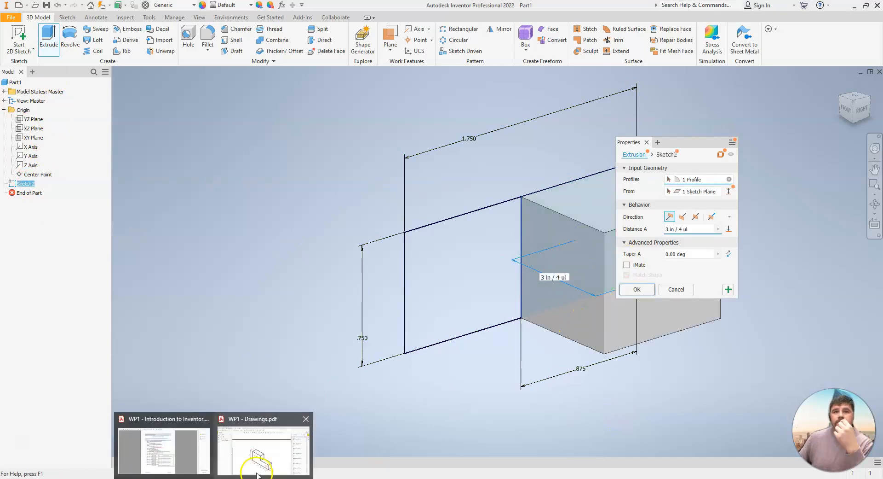
left_click(264, 460)
left_click(411, 402)
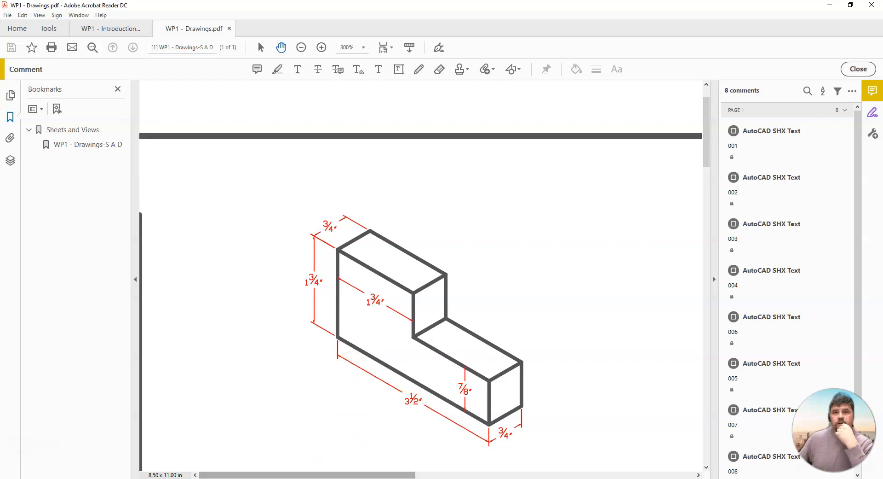
left_click(283, 476)
left_click(678, 226)
left_click_drag(698, 230, 615, 236)
type("3.5")
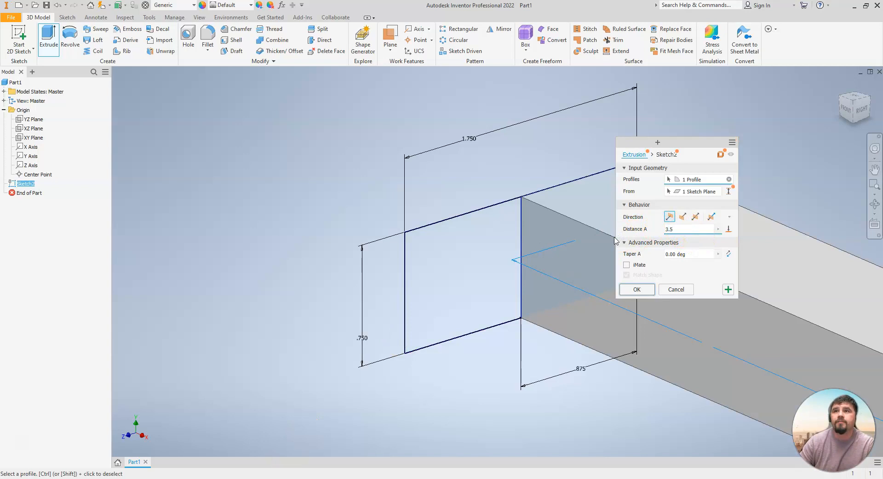
key("Return")
Collapse the Origin folder in the model browser.
scroll(527, 278, "up", 2)
scroll(529, 282, "up", 2)
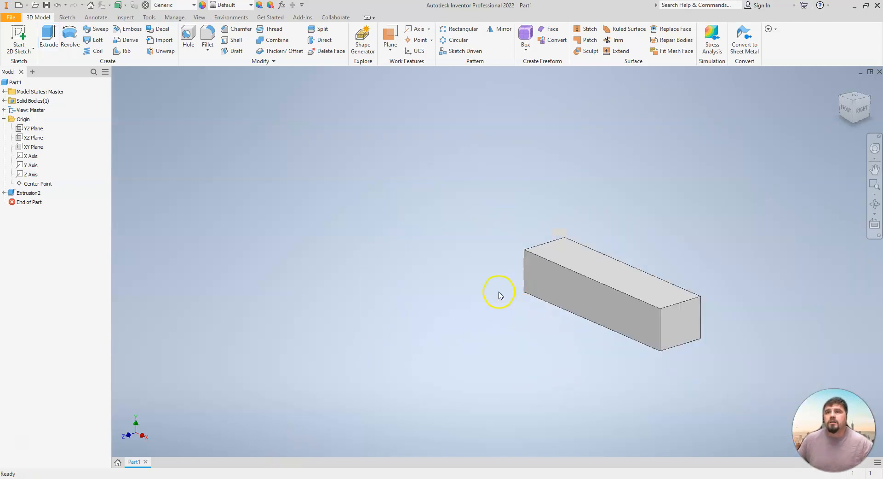
middle_click_drag(497, 292, 426, 255)
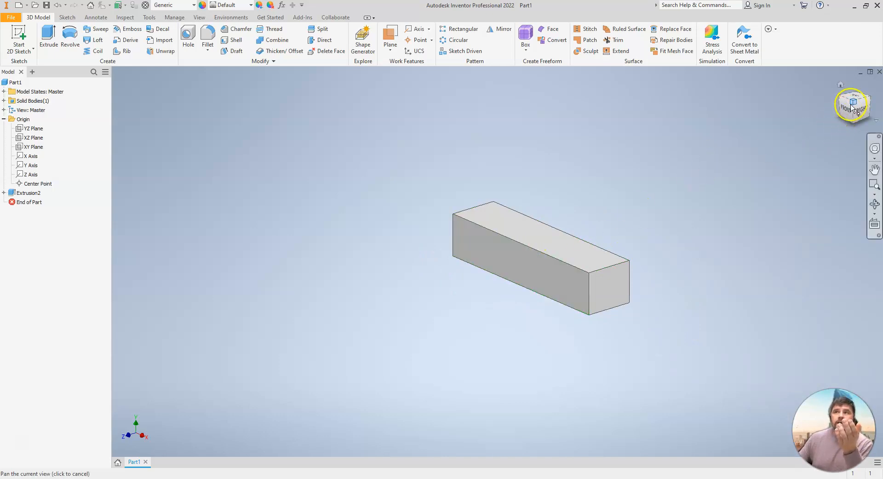
mouse_move(849, 112)
left_mouse_down()
mouse_move(865, 90)
mouse_move(831, 88)
mouse_move(851, 104)
mouse_move(856, 98)
left_mouse_up()
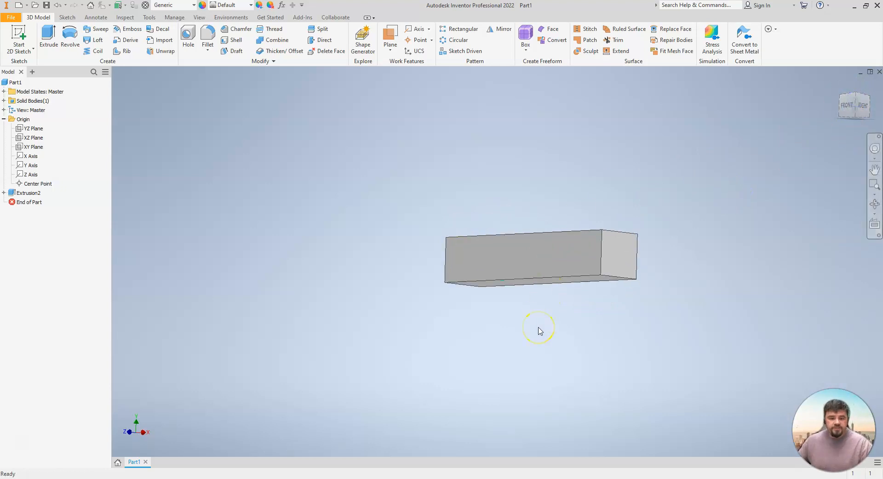
middle_click_drag(525, 332, 508, 289, "shift")
left_click(474, 299)
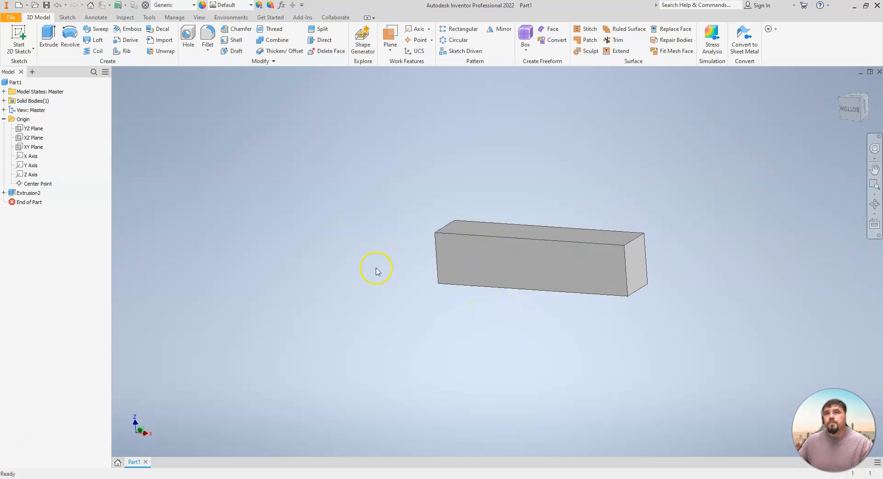
left_click(4, 119)
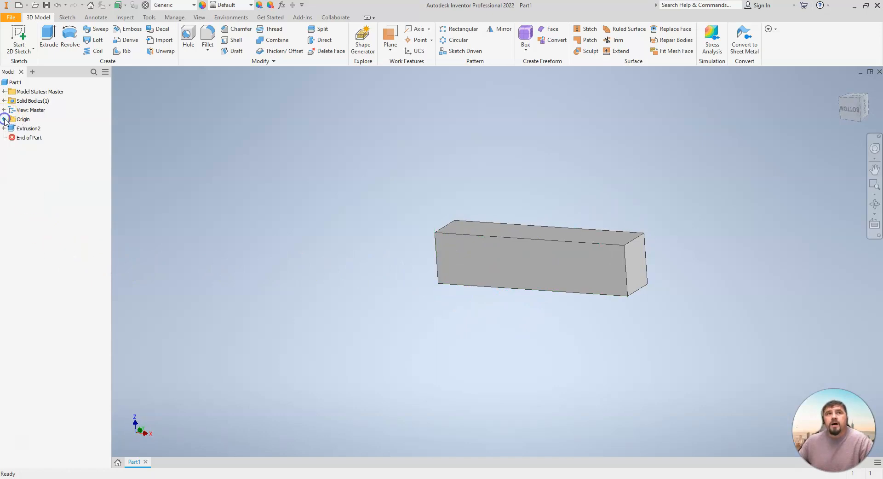
left_click(105, 73)
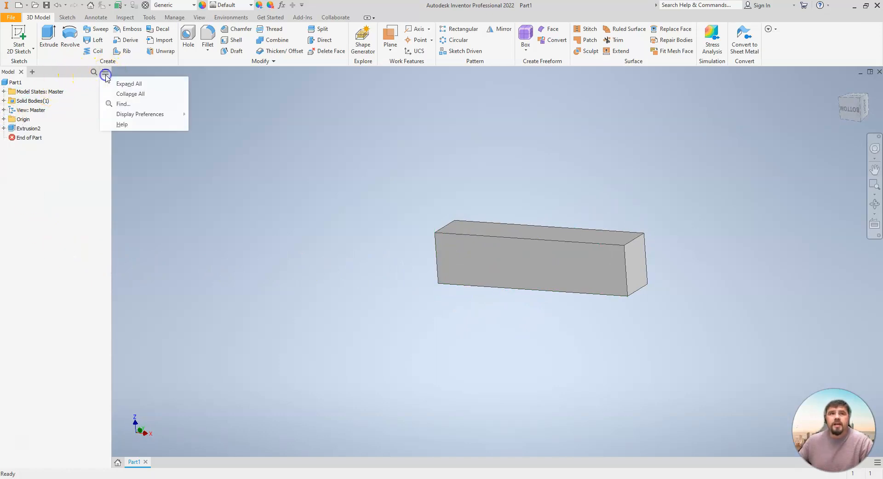
left_click(75, 228)
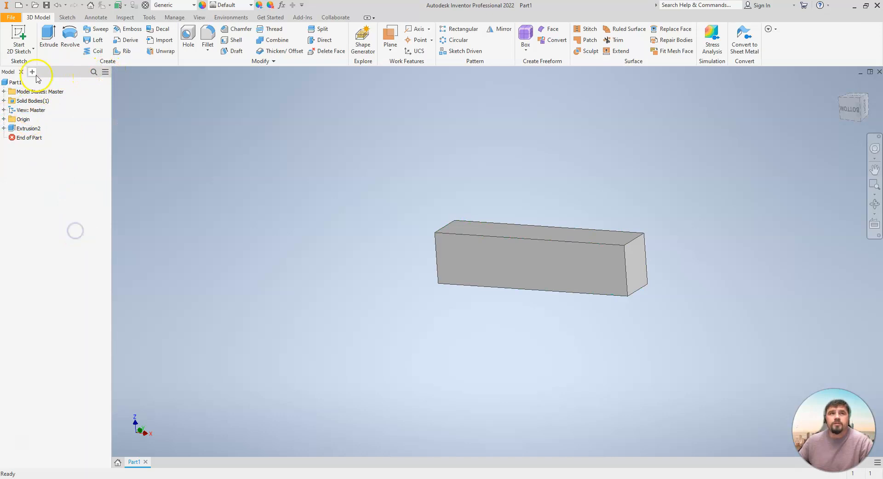
left_click(11, 74)
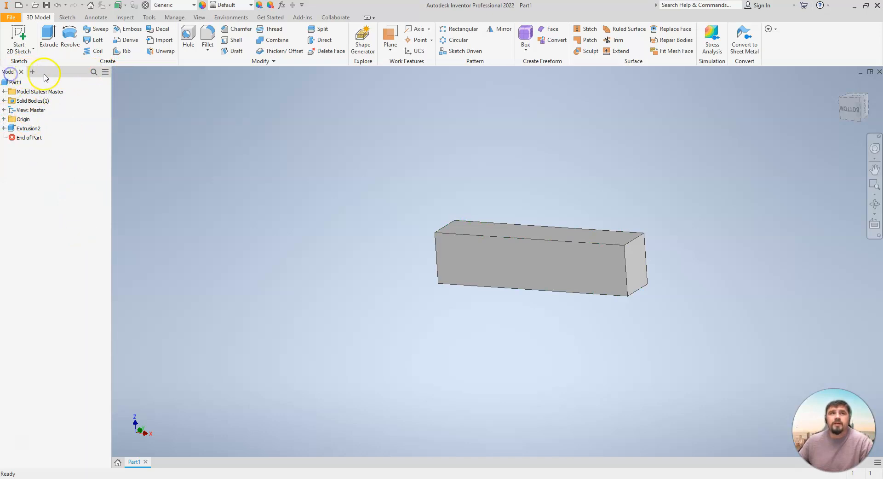
left_click(32, 72)
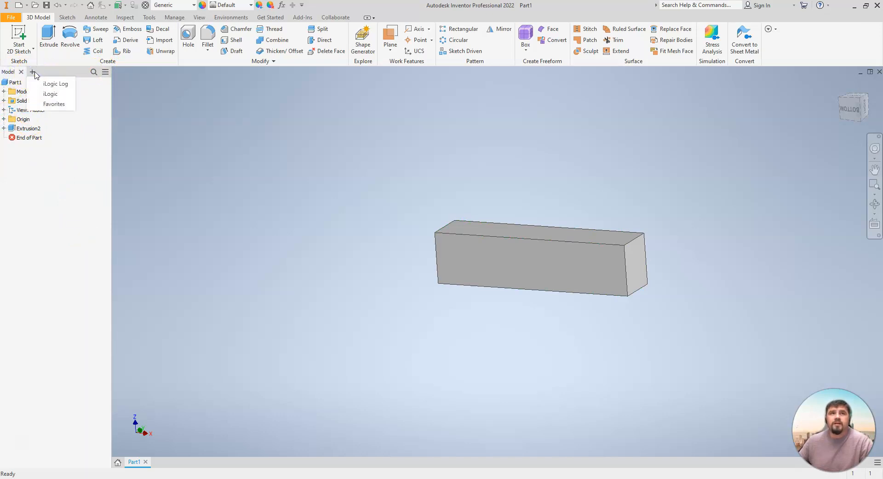
left_click(11, 83)
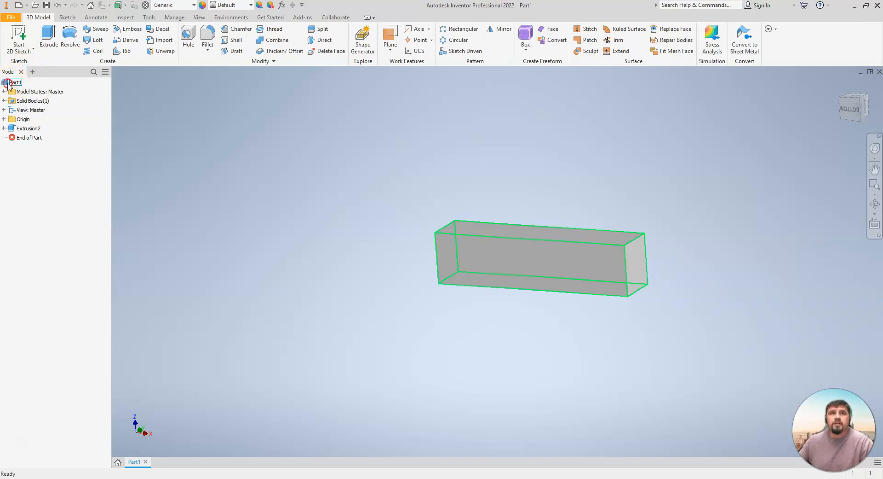
right_click(9, 84)
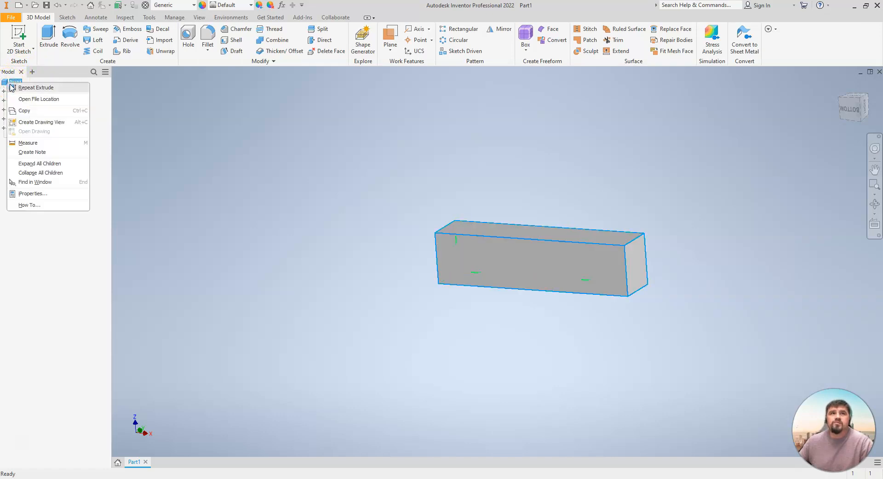
left_click(63, 252)
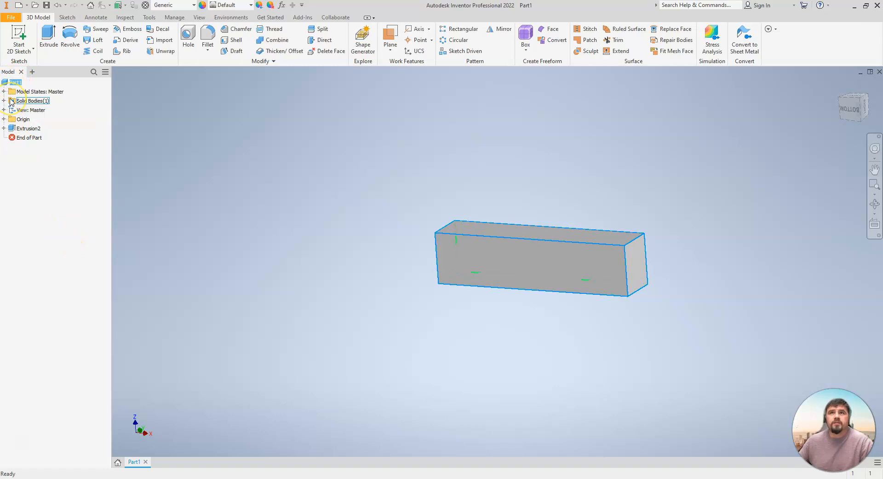
Expand the 3.5 in extrusion in the model browser and make its underlying sketch visible.
left_click(11, 130)
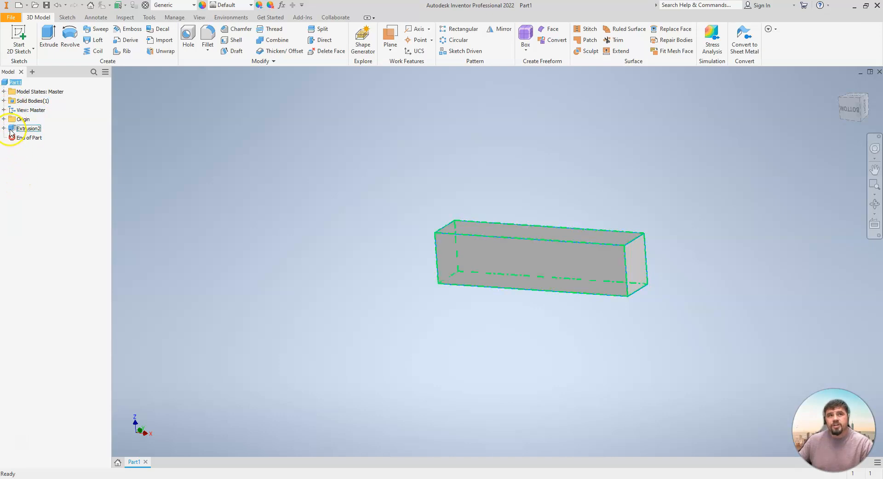
left_click(14, 128)
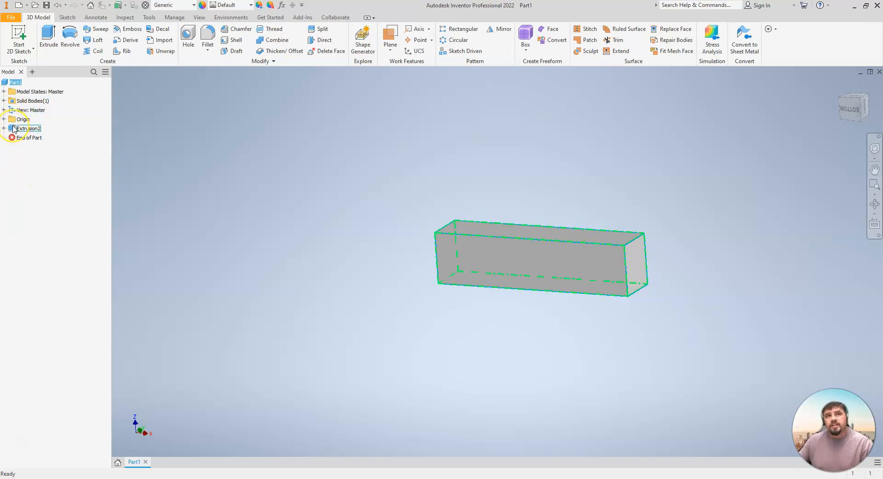
left_click(4, 128)
left_click(21, 138)
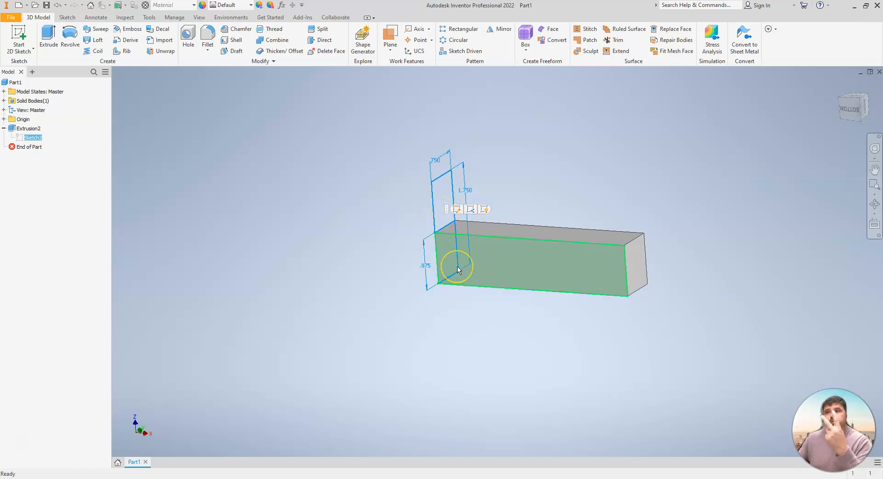
right_click(21, 138)
left_click(41, 259)
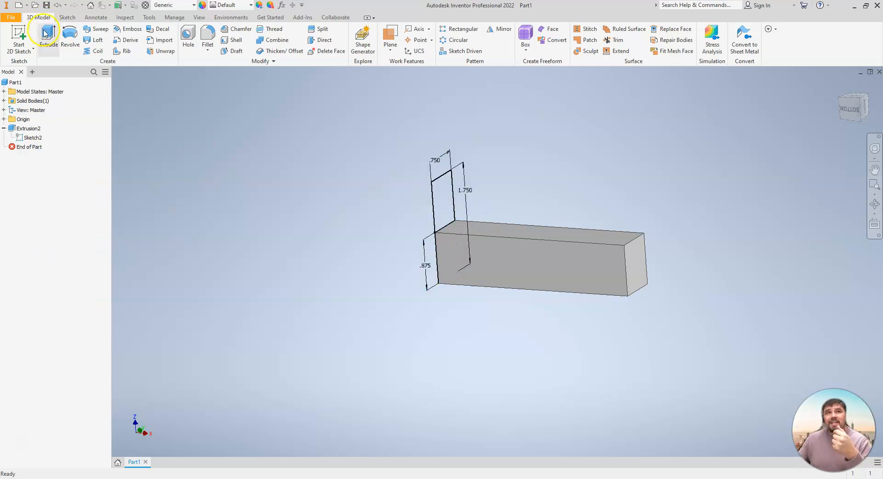
Extrude the sketch's upper region 1.75 in, joined to the existing body.
left_click(47, 45)
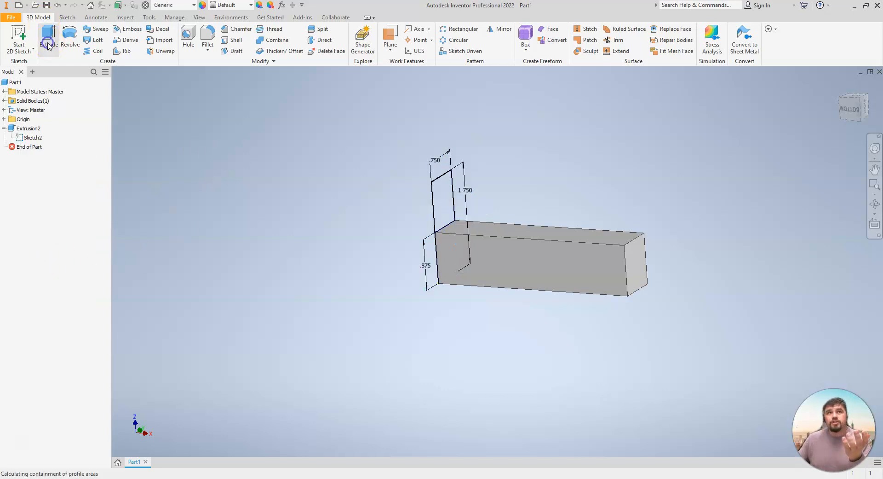
left_click(450, 197)
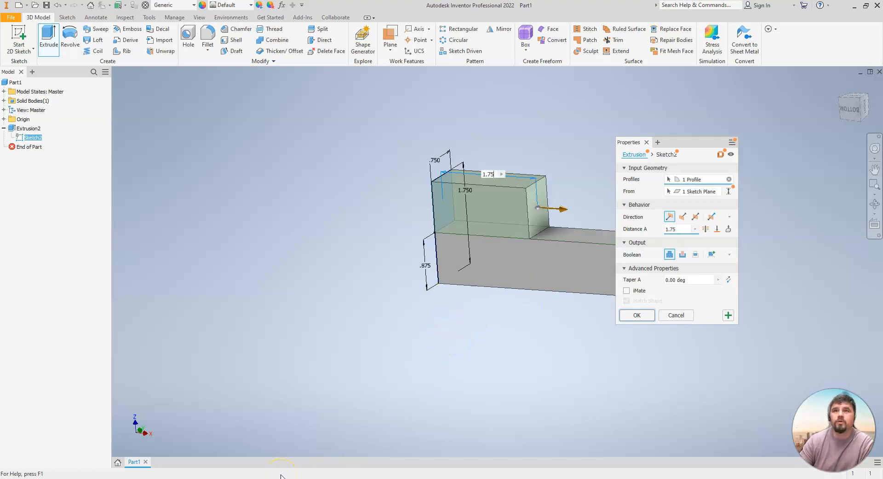
key("Return")
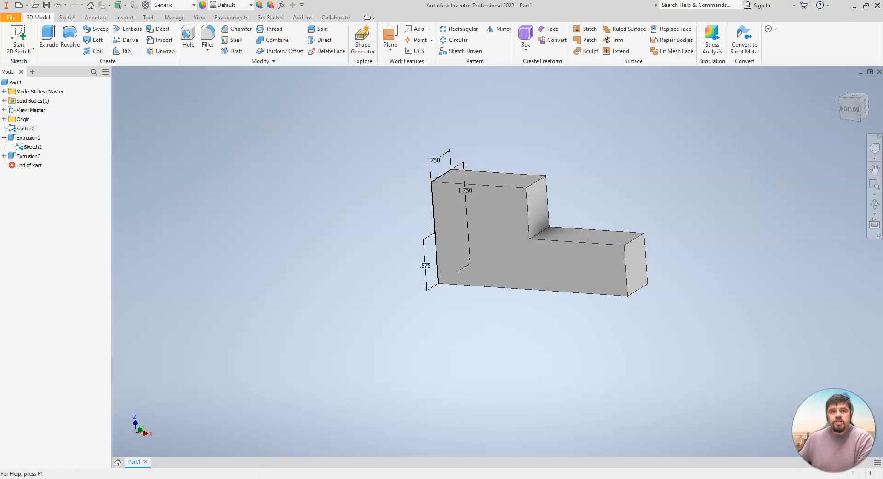
Check part 001 in the WP1 drawings PDF, collapse the first extrusion and hide the shared sketch.
mouse_move(213, 475)
left_click(274, 436)
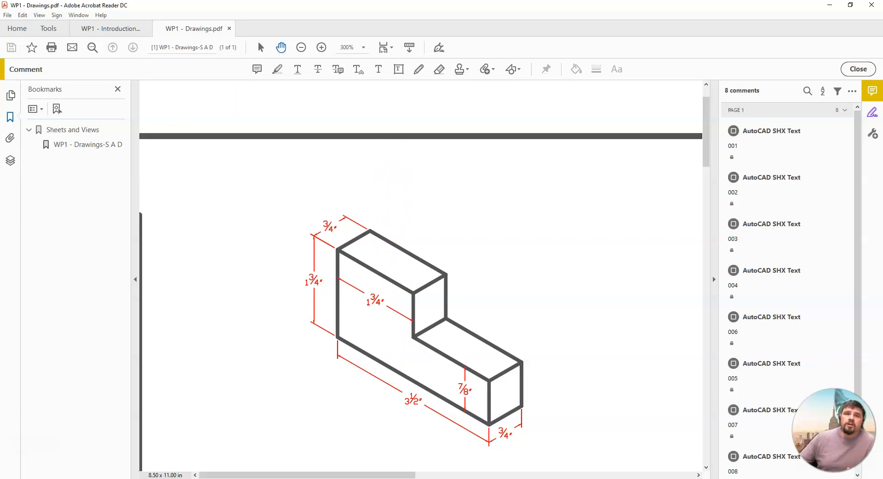
key("alt+Tab")
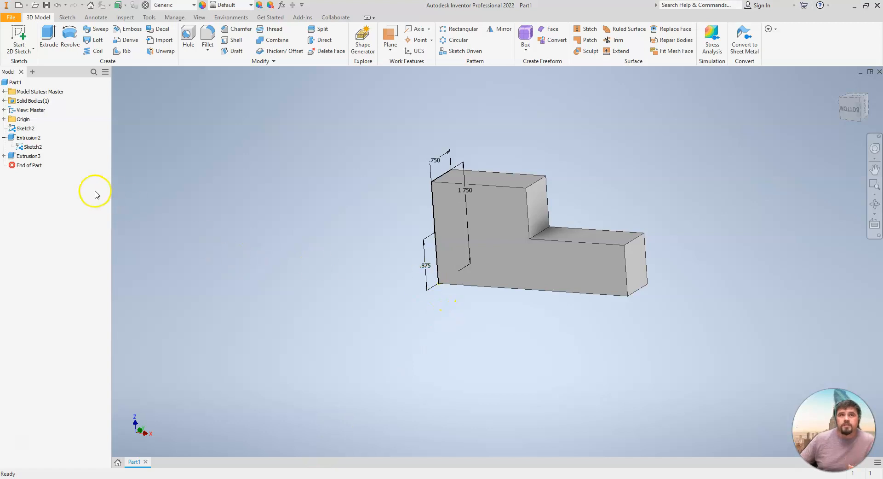
left_click(4, 137)
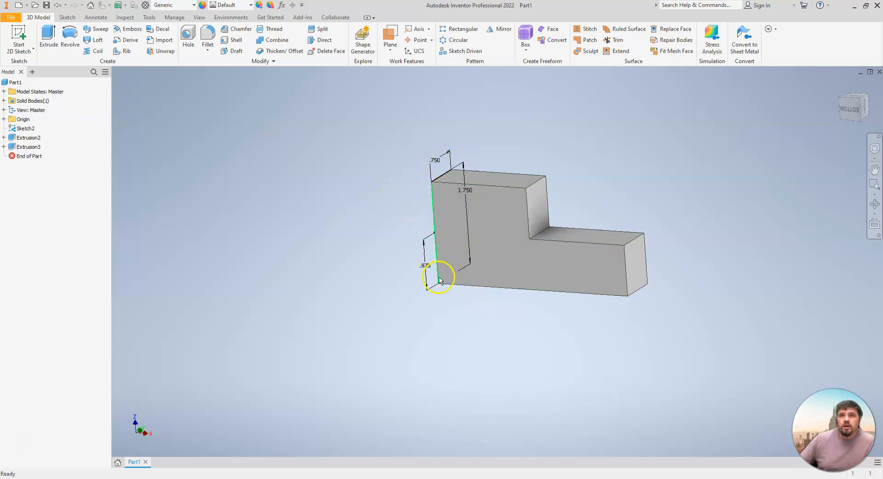
right_click(16, 129)
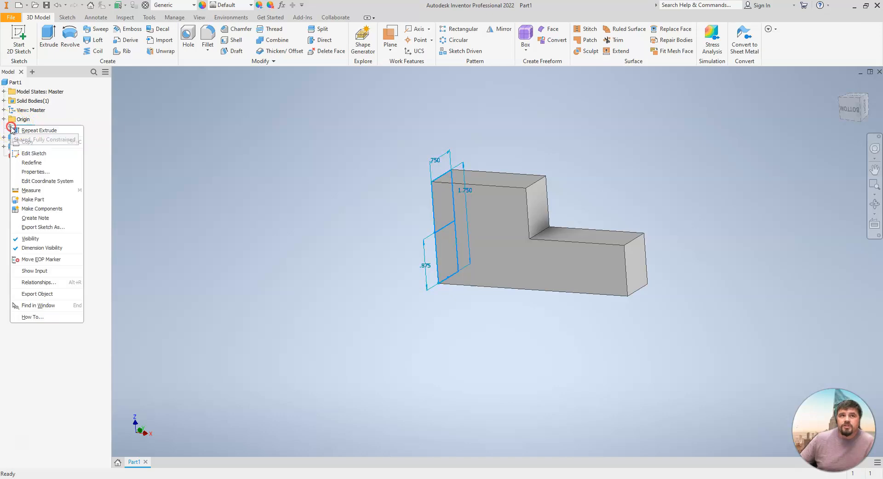
left_click(30, 239)
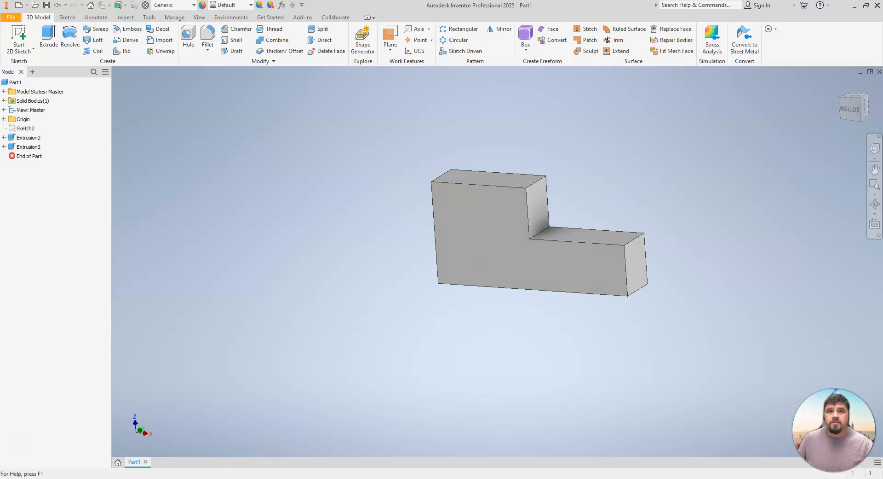
Check the part's orientation in the WP1 drawings PDF and set the view facing the L-shaped side as the Front view.
left_click(251, 460)
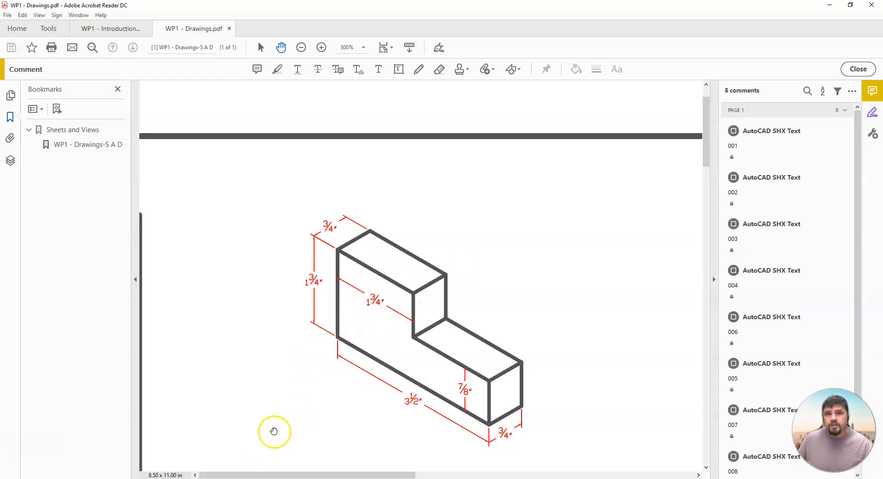
left_click(269, 477)
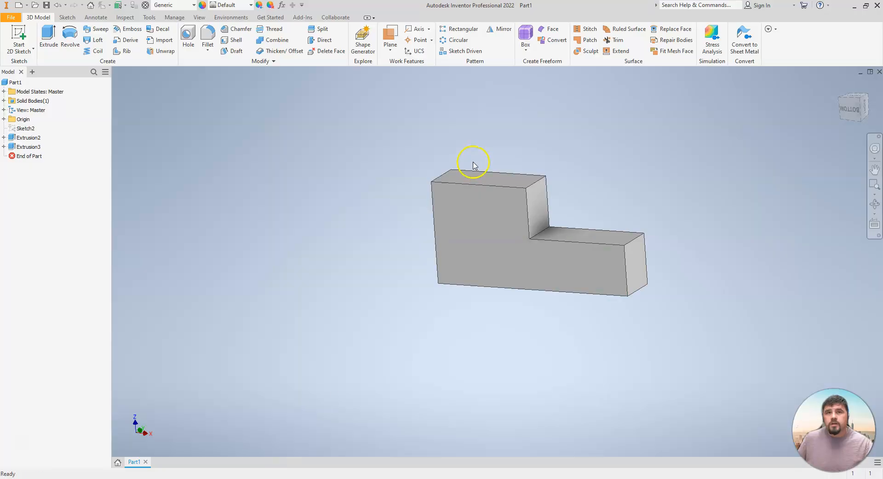
left_click(848, 113)
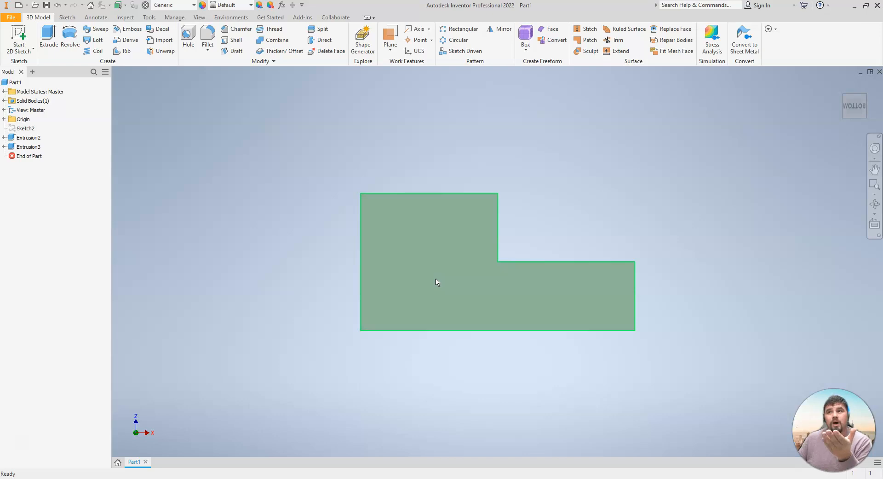
right_click(849, 111)
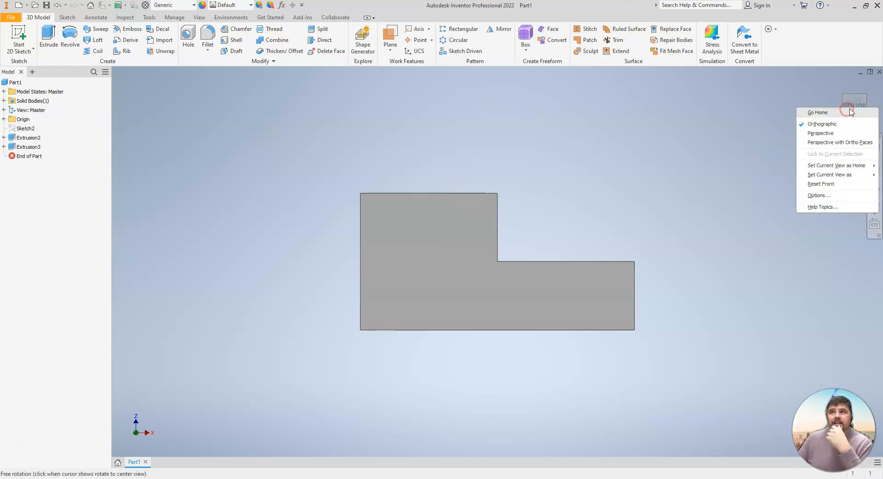
left_click(855, 106)
right_click(856, 106)
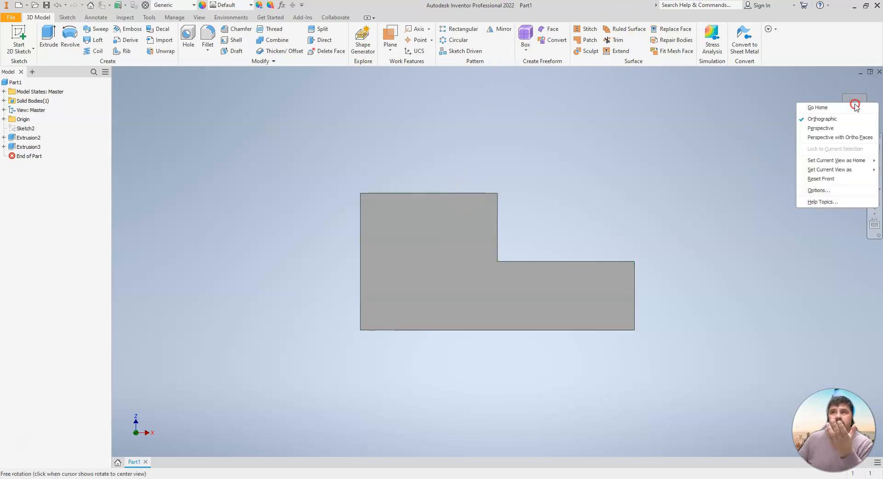
mouse_move(827, 170)
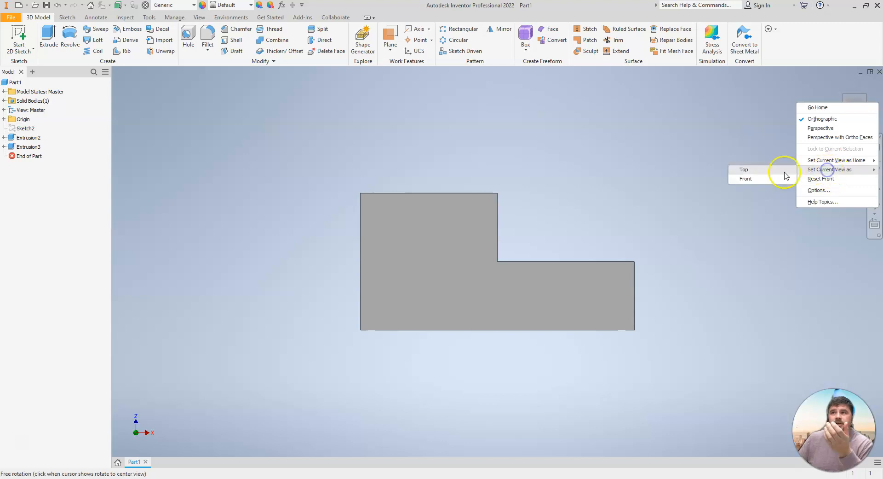
left_click(751, 180)
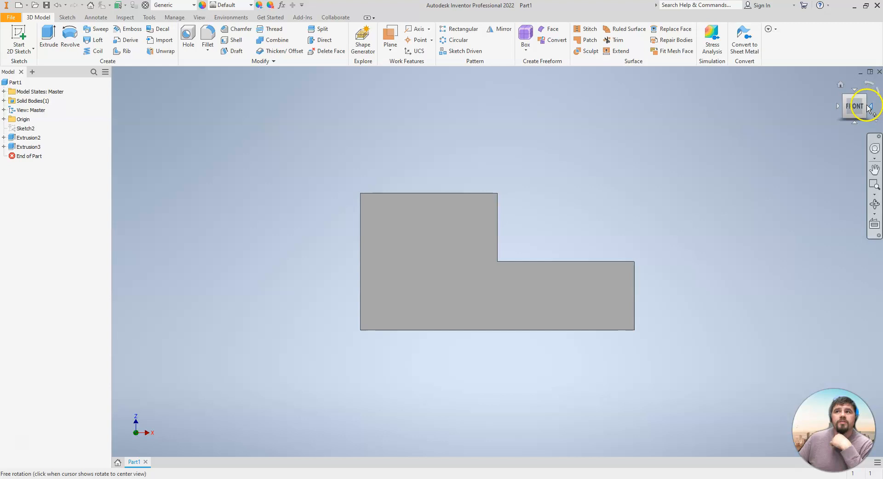
Set the isometric view showing the top, front and right faces as Home with Fit to View, and test it by orbiting and returning home.
left_click(870, 106)
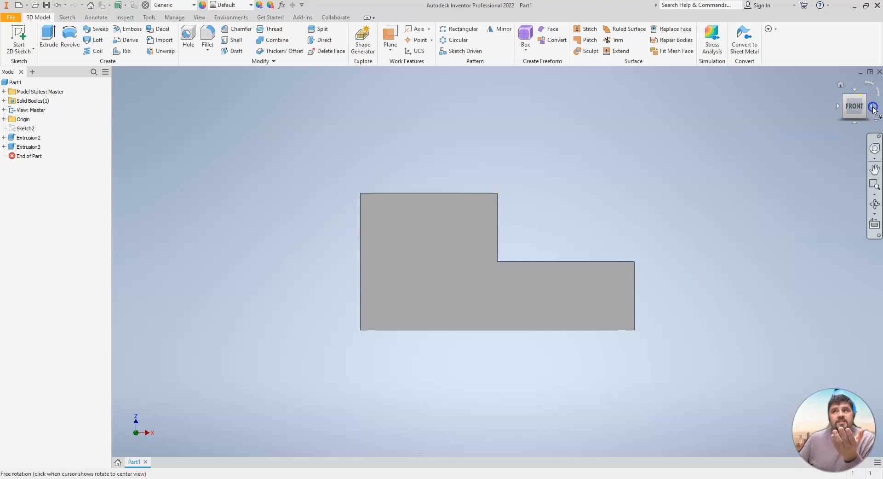
left_click(857, 91)
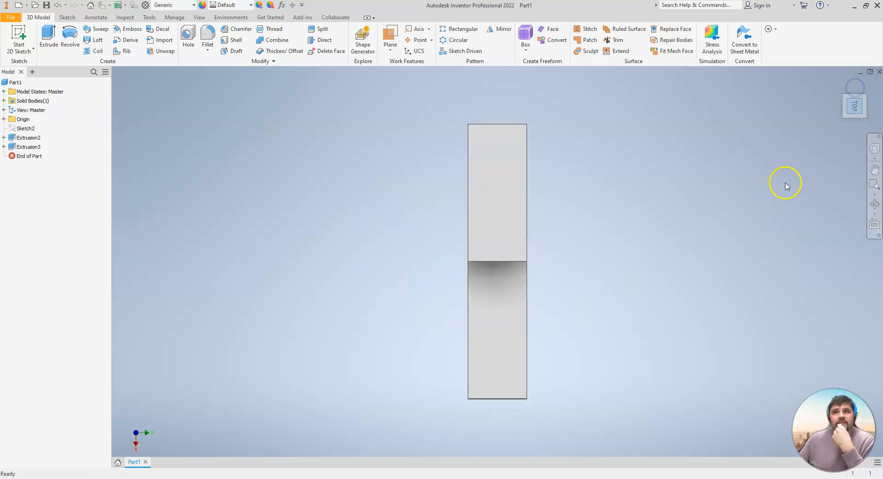
left_click(839, 106)
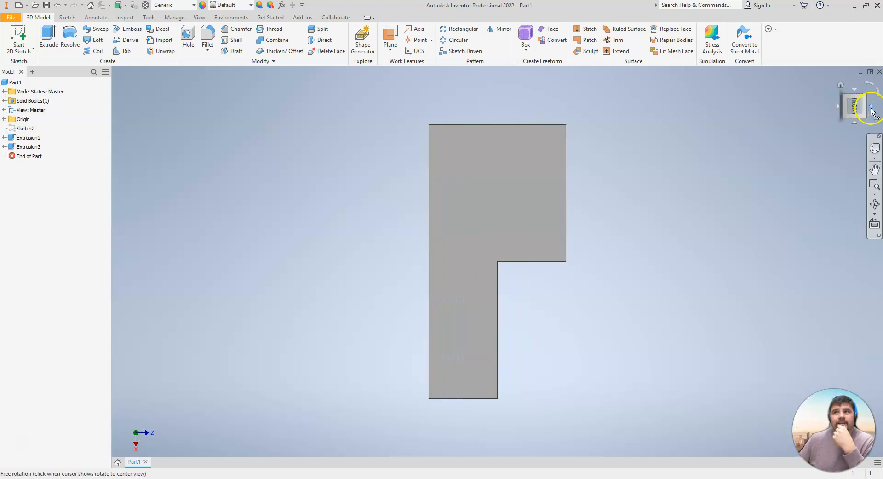
left_click(868, 83)
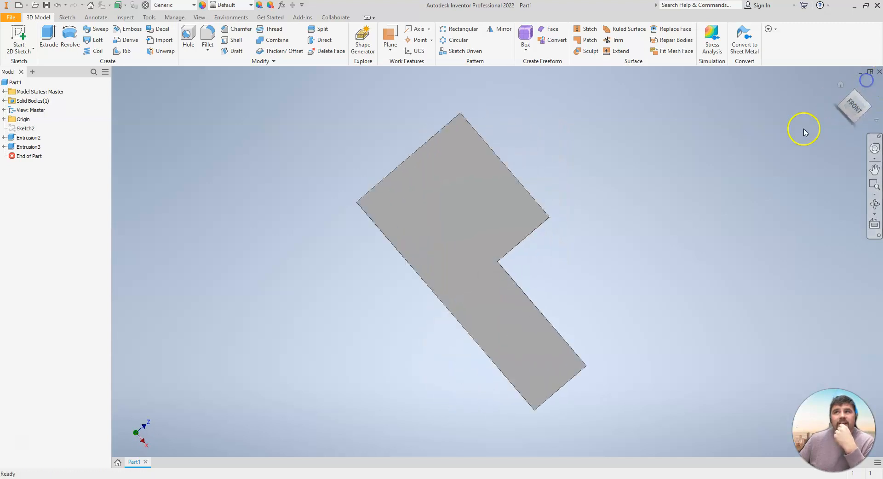
left_click(866, 98)
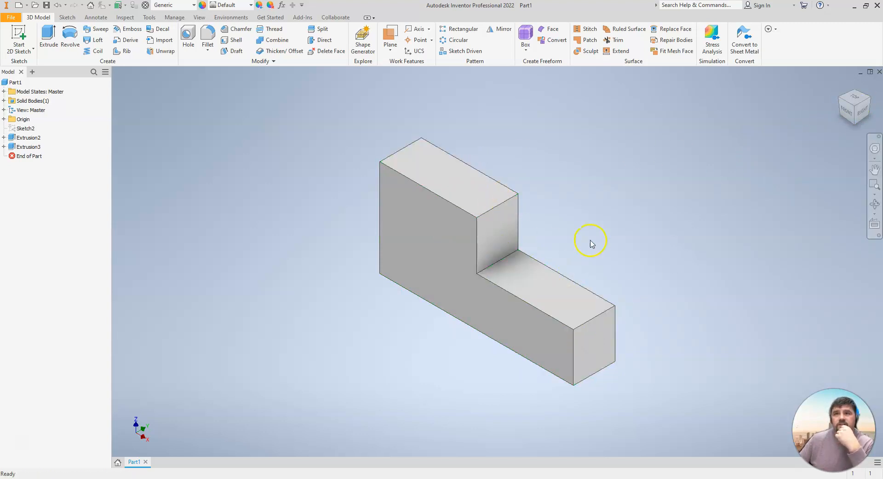
right_click(855, 111)
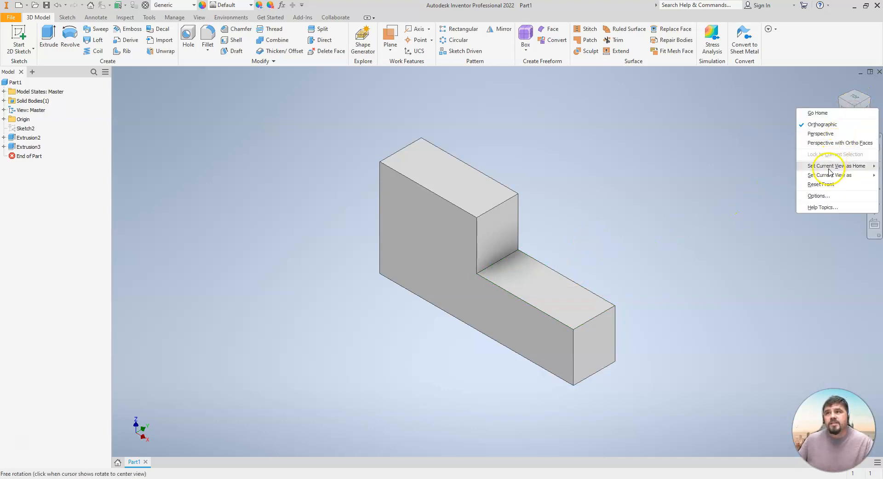
mouse_move(828, 168)
left_click(746, 177)
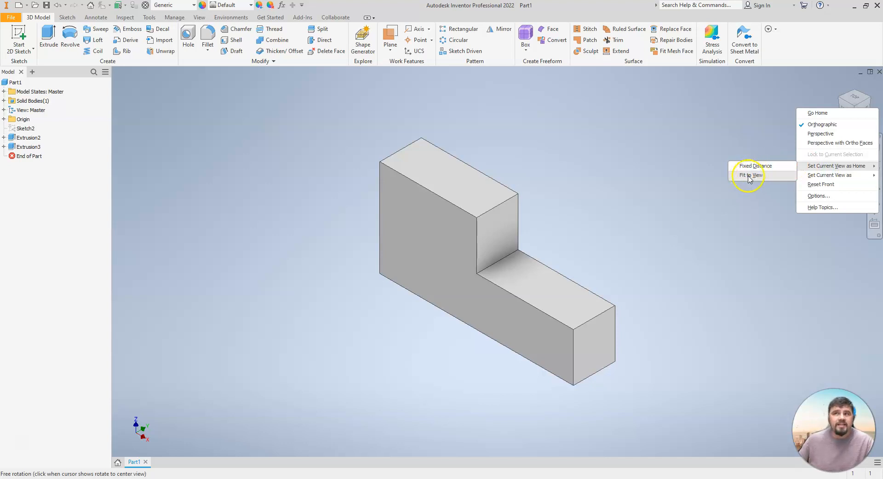
left_click(753, 176)
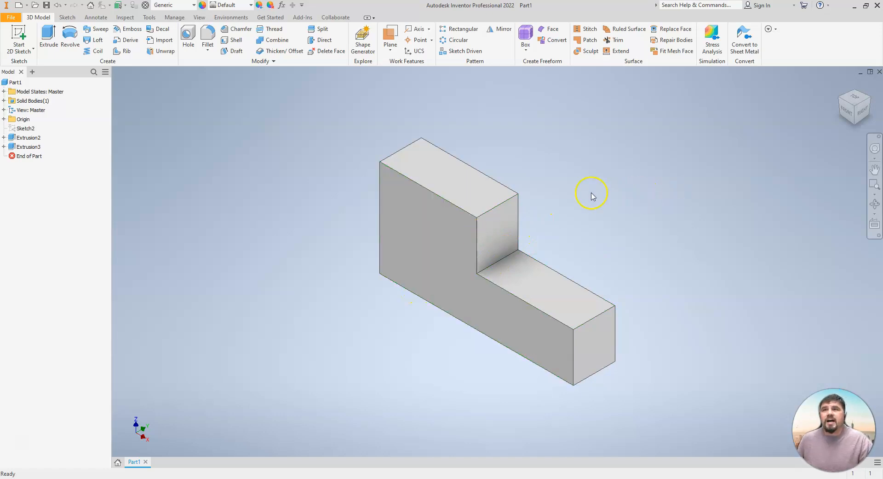
middle_click_drag(601, 191, 444, 183, "shift")
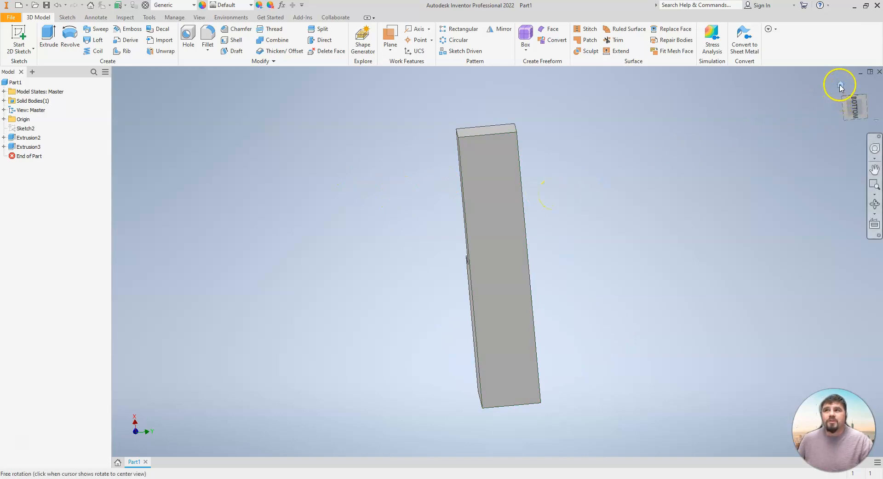
left_click(842, 86)
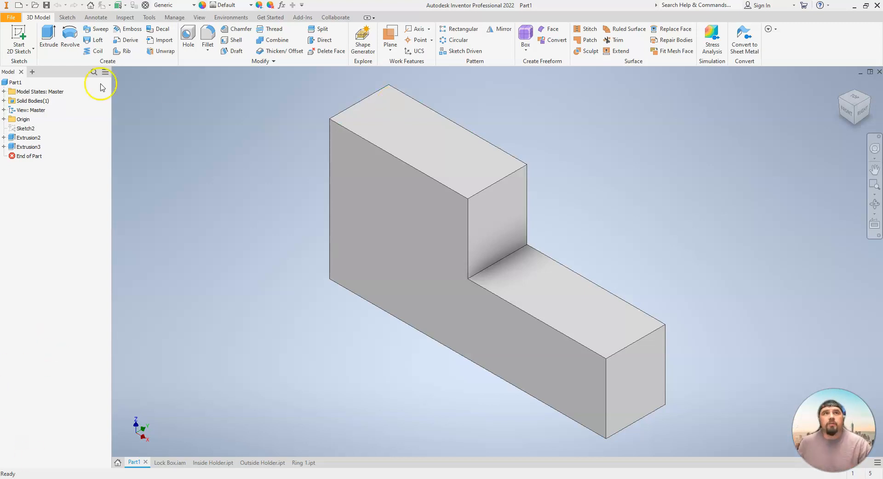
Browse the save location to the 001 folder under WP1 - Introduction, Drawings, select the existing 001 part, and cancel without saving.
left_click(11, 17)
left_click(31, 115)
left_click(454, 168)
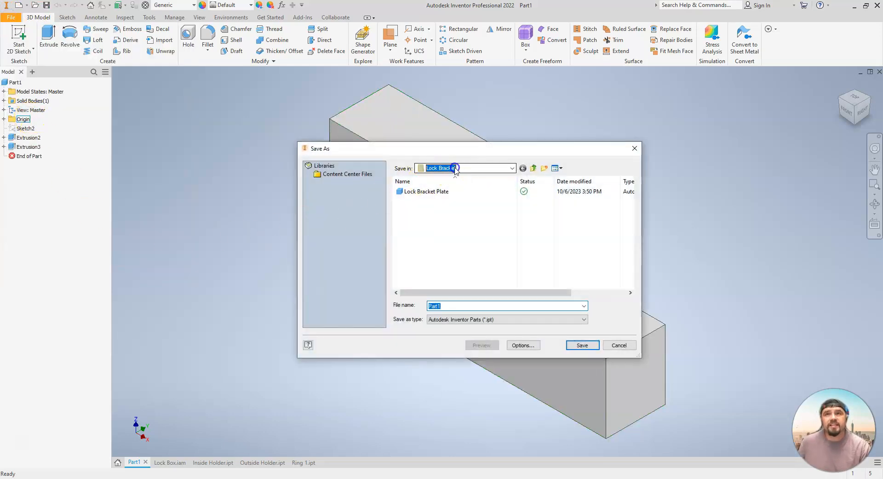
left_click(453, 192)
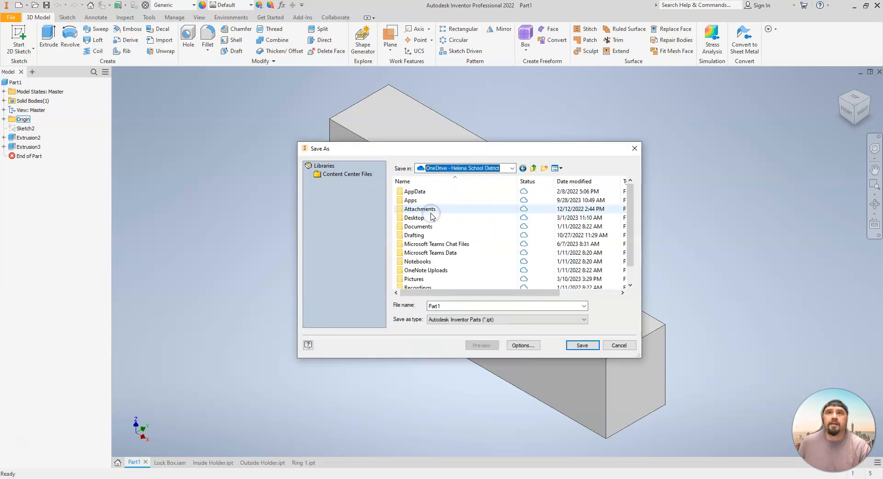
double_click(413, 235)
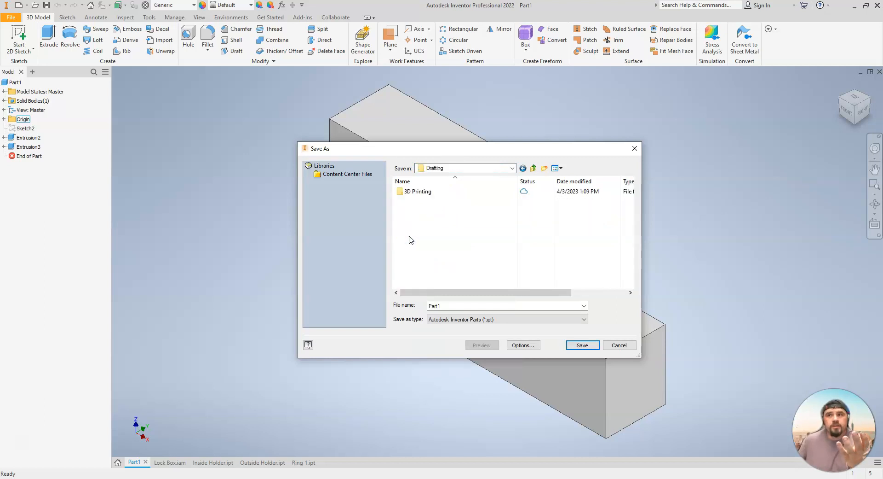
double_click(420, 193)
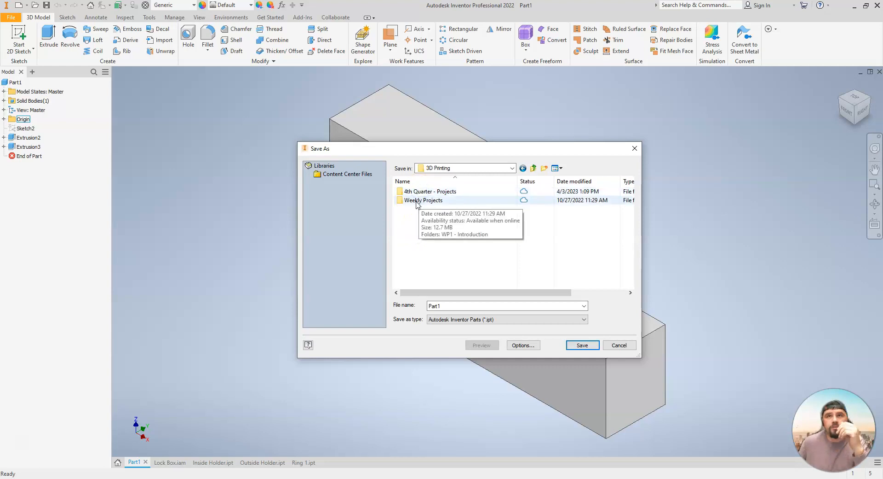
double_click(417, 201)
double_click(421, 192)
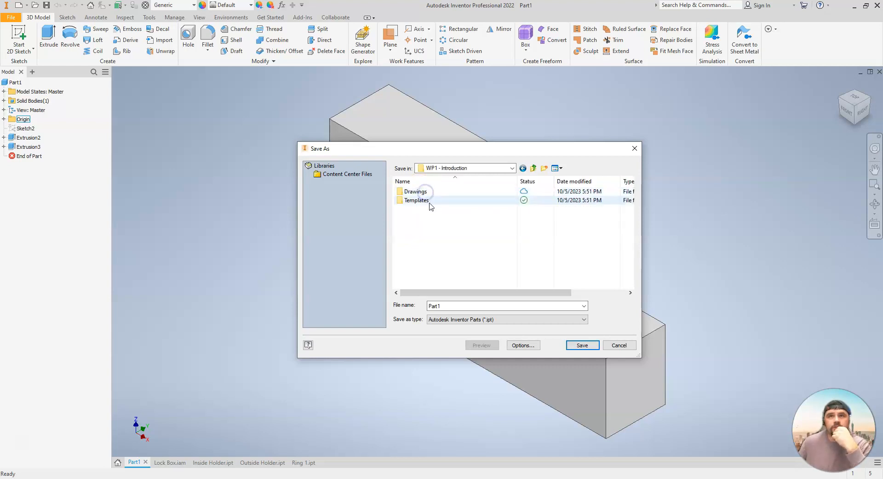
double_click(419, 195)
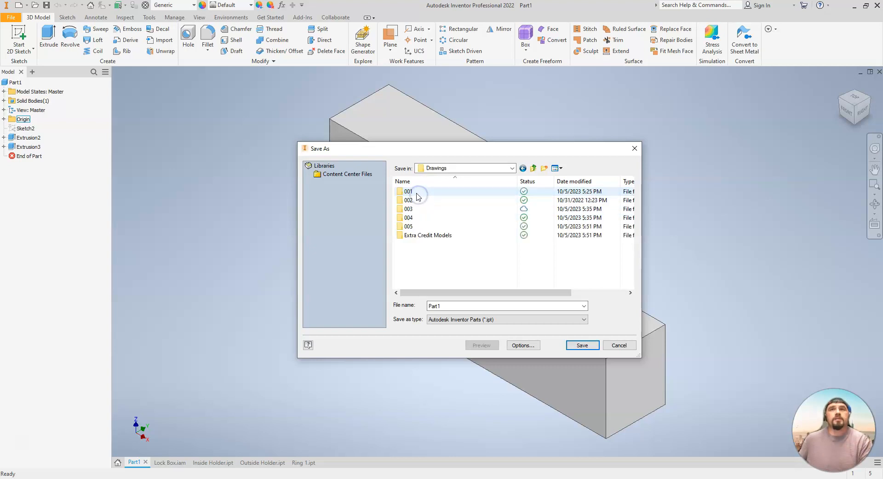
double_click(409, 191)
left_click(408, 199)
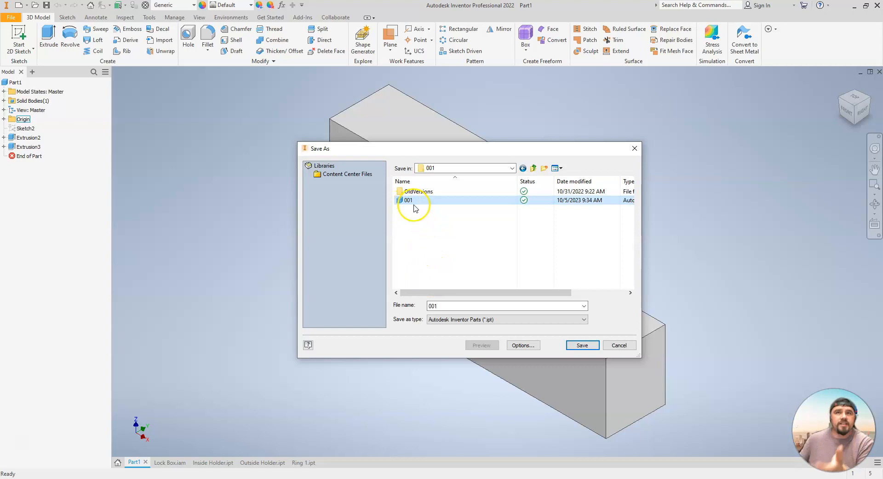
left_click(617, 346)
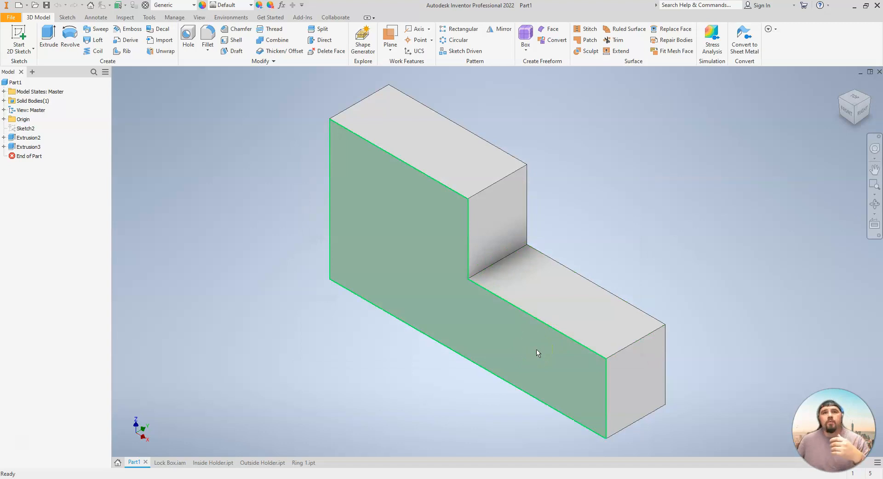
left_click(552, 365)
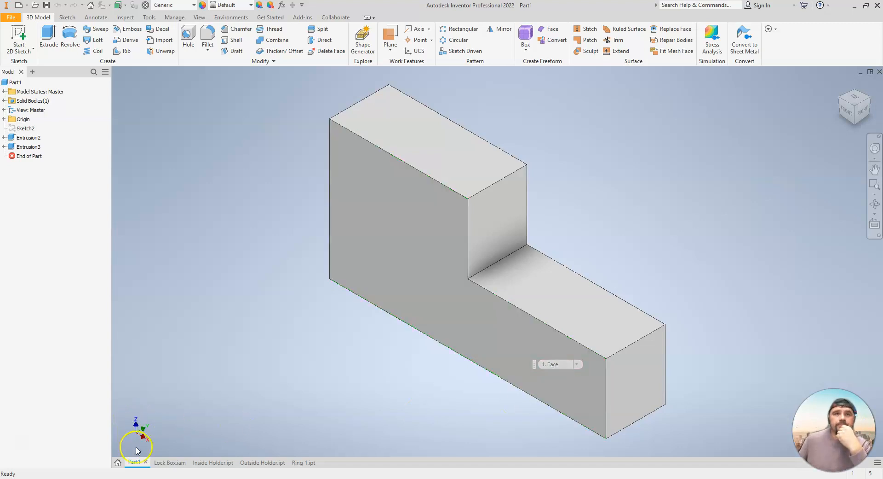
Switch to the Lock Box assembly and slide the Outside Holder fully into the Inside Holder, using the Left view.
left_click(173, 461)
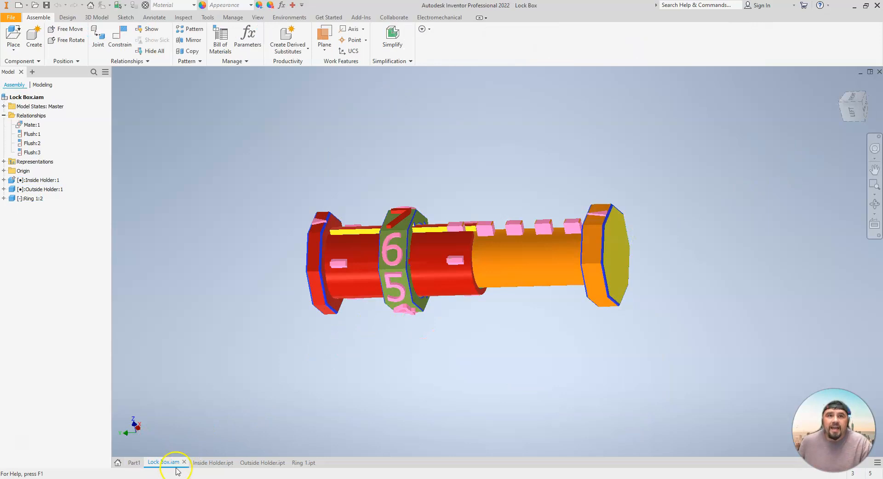
left_click_drag(546, 264, 442, 271)
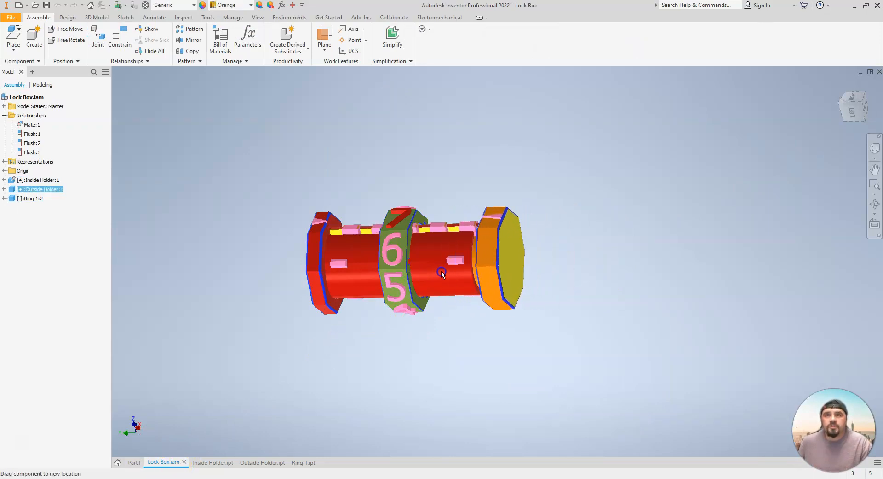
left_click(848, 118)
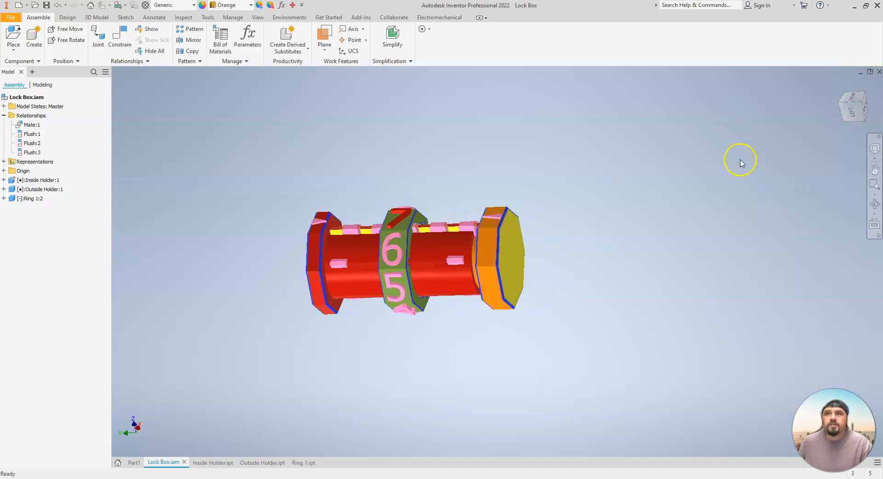
left_click(851, 111)
left_click_drag(637, 247, 623, 241)
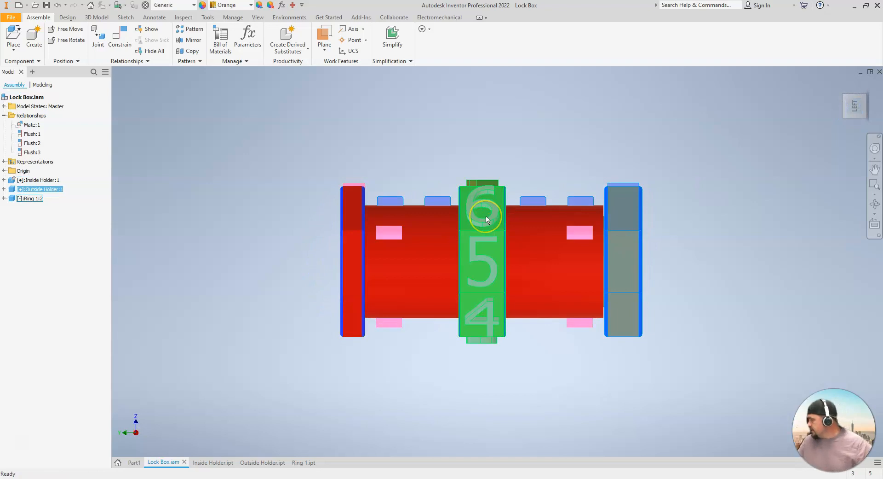
Slide the numbered ring toward the Inside Holder's flange and view the assembly from the Front.
left_click(501, 232)
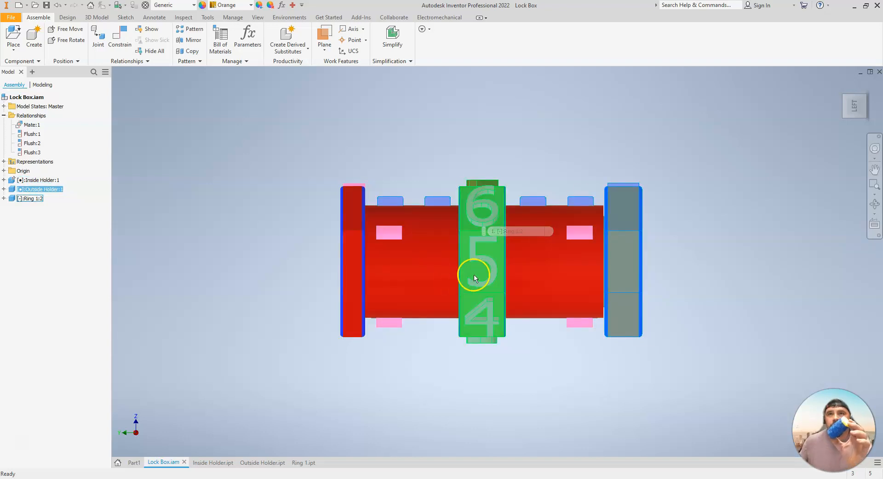
left_click_drag(486, 249, 466, 239)
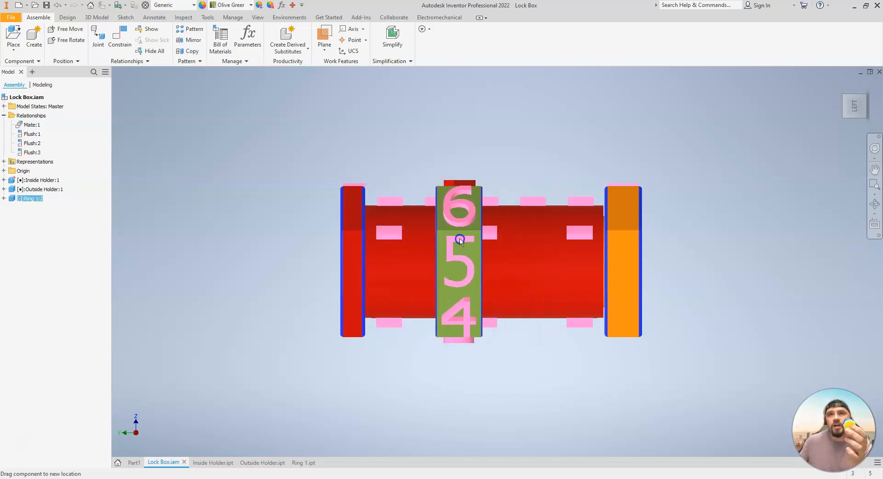
left_click(853, 122)
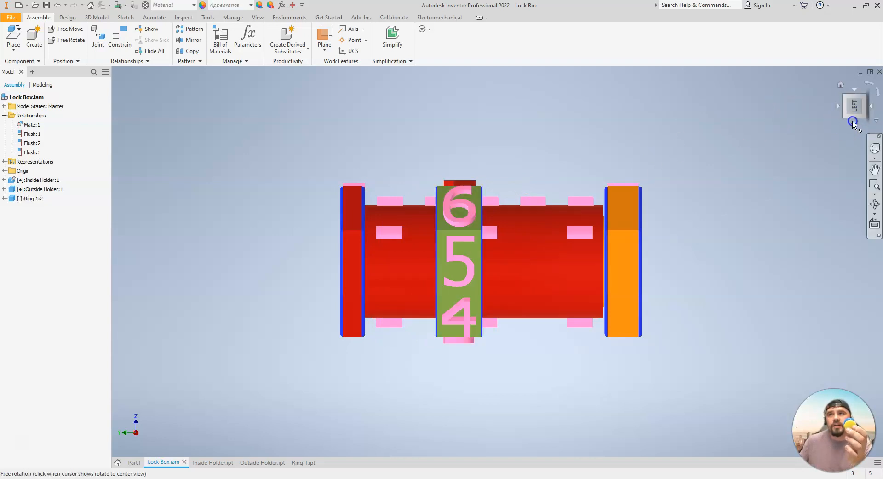
left_click(856, 91)
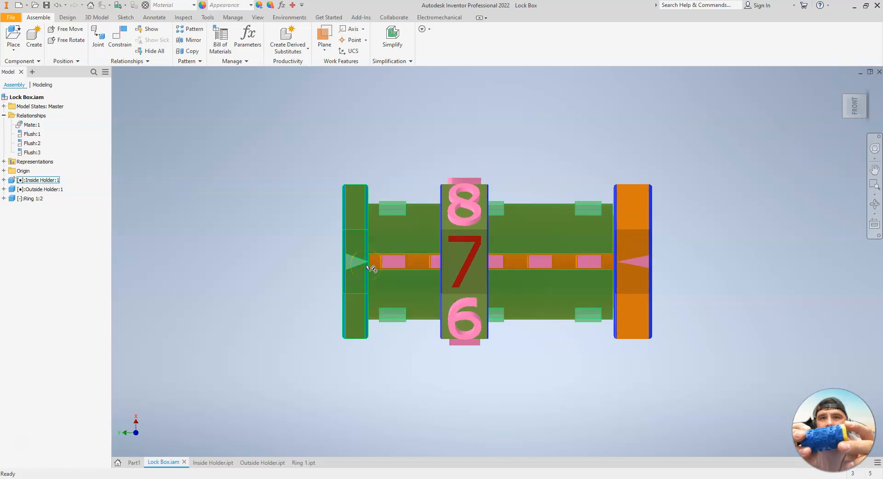
left_click(381, 280)
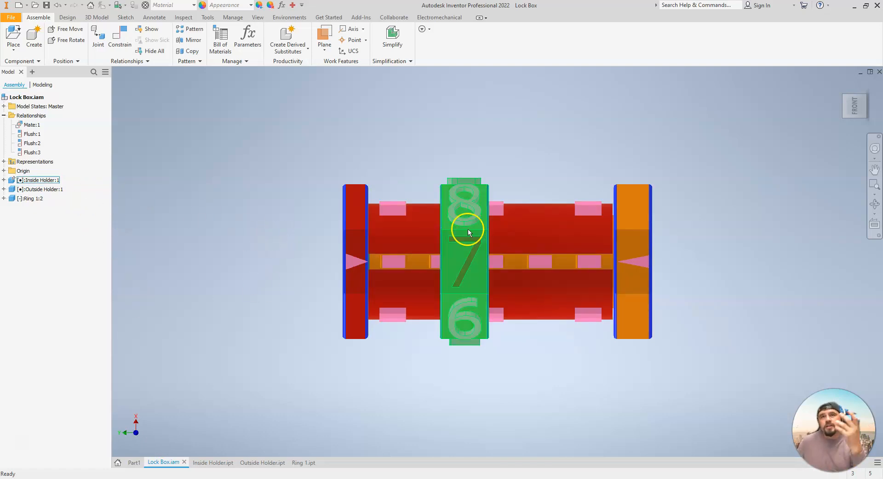
Move the ring closer to the Inside Holder's flange and pull the Outside Holder partly out, returning to the Left view.
mouse_move(465, 236)
left_mouse_down()
mouse_move(523, 236)
mouse_move(463, 240)
left_mouse_up()
left_click_drag(631, 236, 664, 245)
middle_click_drag(622, 347, 615, 257, "shift")
left_click(854, 105)
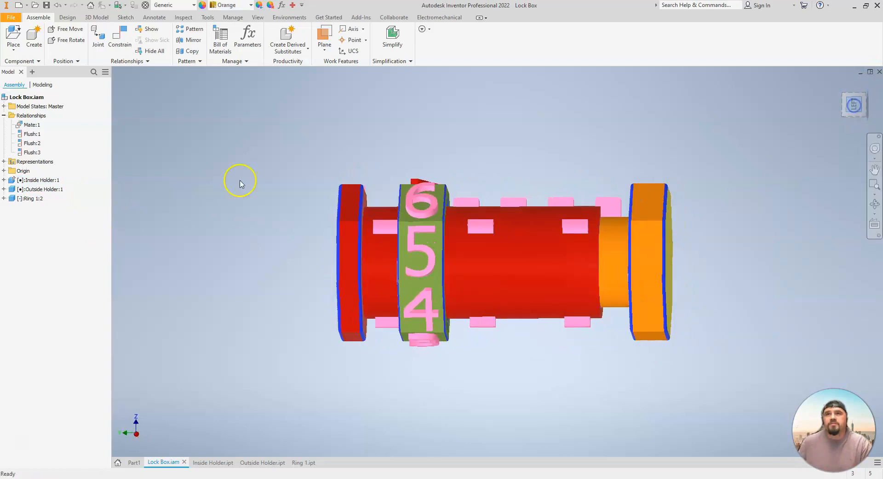
Display the Lock Box assembly in wireframe to examine the ring's internal slots and the holder's tabs up close.
left_click(258, 17)
left_click(170, 53)
left_click(198, 148)
scroll(394, 229, "down", 5)
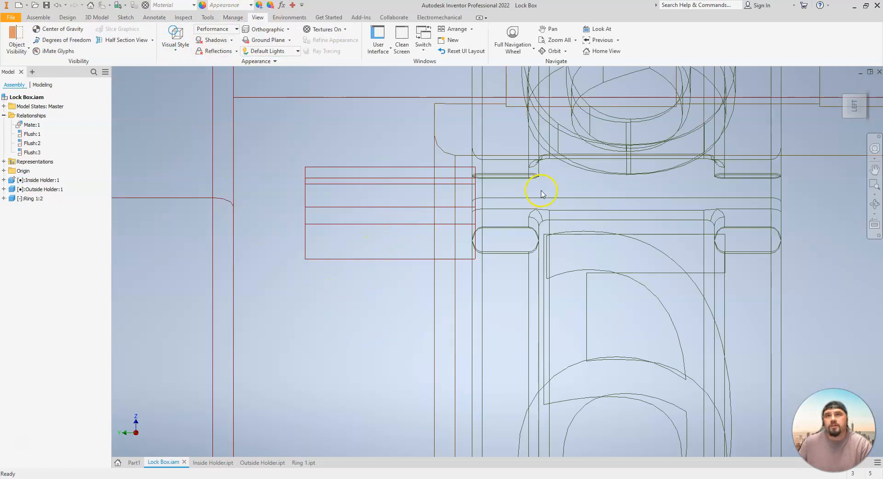
scroll(541, 194, "up", 4)
Hide the Outside Holder and slide the ring against the Inside Holder's flange, checking the fit against the Inside Holder part.
right_click(676, 119)
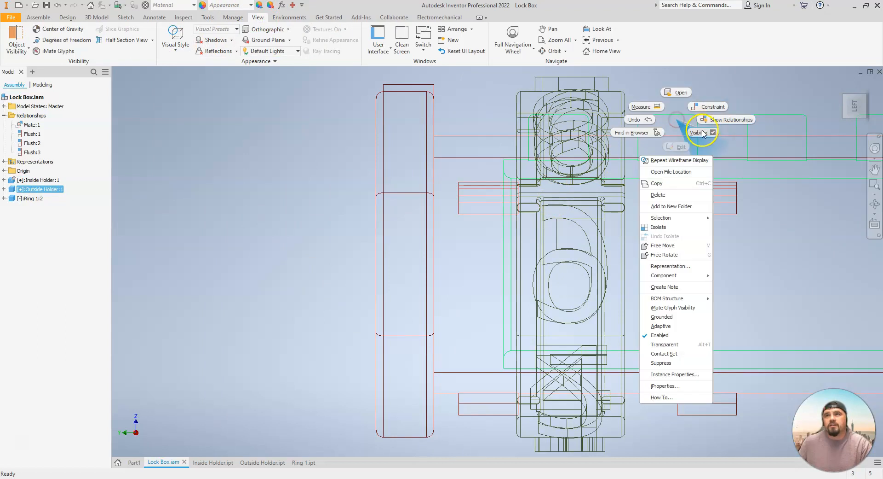
left_click(702, 133)
left_click_drag(586, 190, 502, 187)
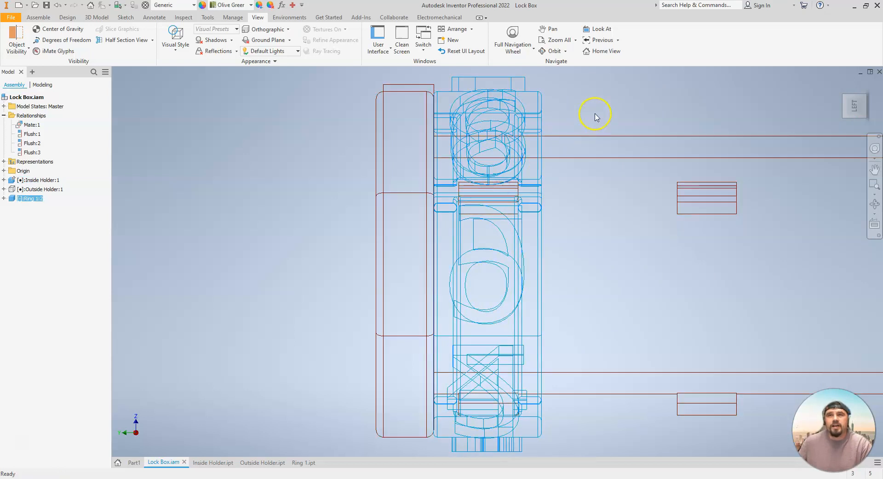
left_click(206, 463)
middle_click_drag(381, 264, 315, 378, "shift")
left_click(163, 462)
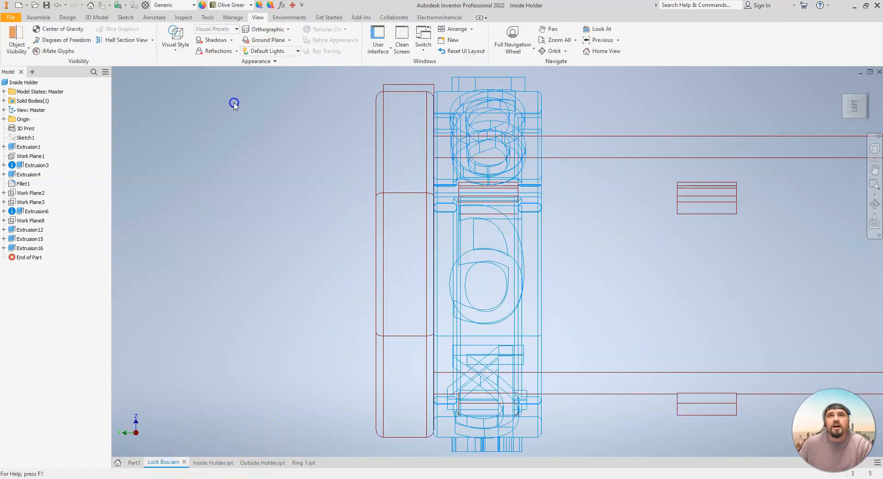
Restore the Realistic visual style in the Lock Box assembly and slide the ring away from the Inside Holder's flange.
left_click(176, 41)
left_click(188, 78)
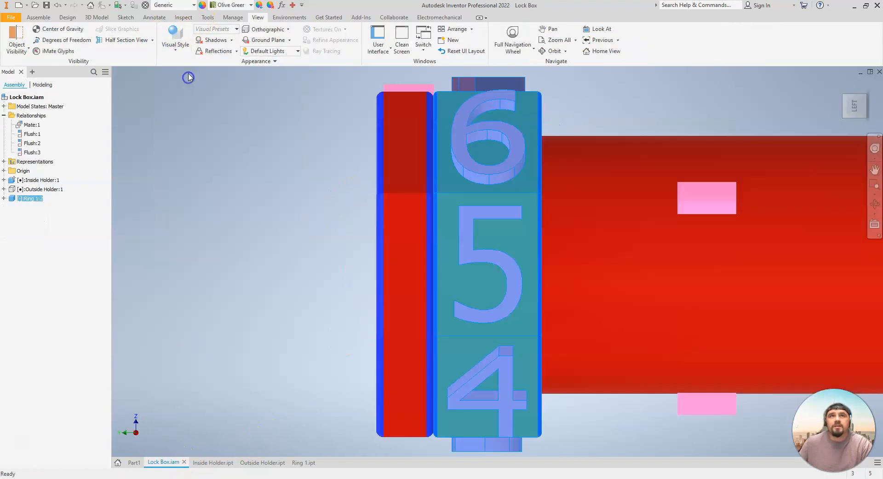
left_click(177, 43)
left_click(184, 61)
scroll(277, 198, "down", 5)
middle_click_drag(375, 238, 411, 264, "shift")
left_click_drag(325, 200, 255, 369)
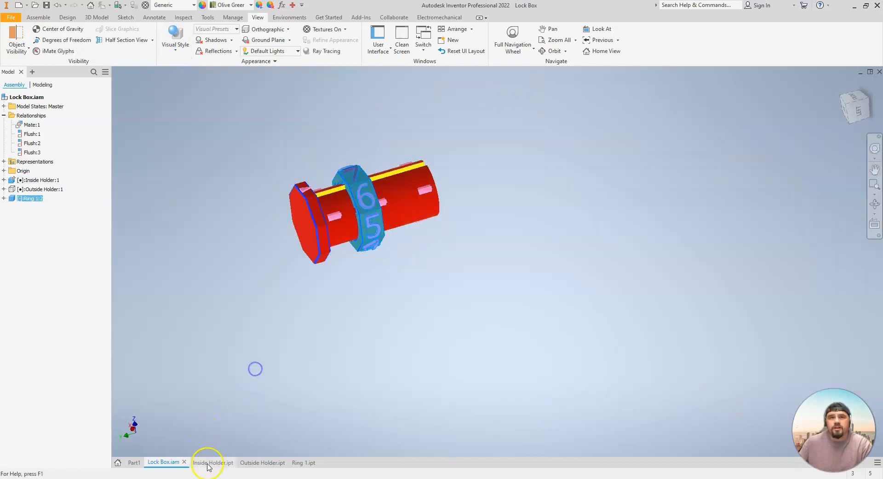
Check the Inside Holder part and make the Outside Holder visible again in the Lock Box assembly.
left_click(208, 463)
middle_click_drag(394, 250, 414, 326, "shift")
left_click(162, 462)
left_click(322, 223)
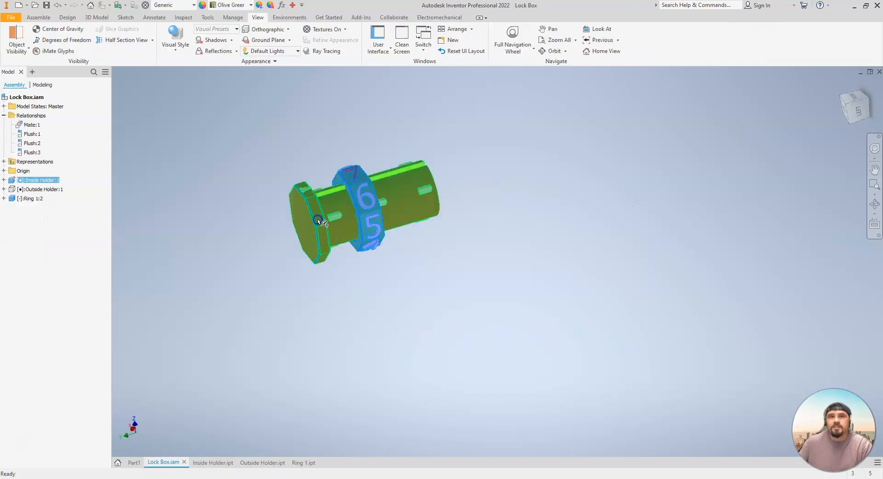
left_click(11, 190)
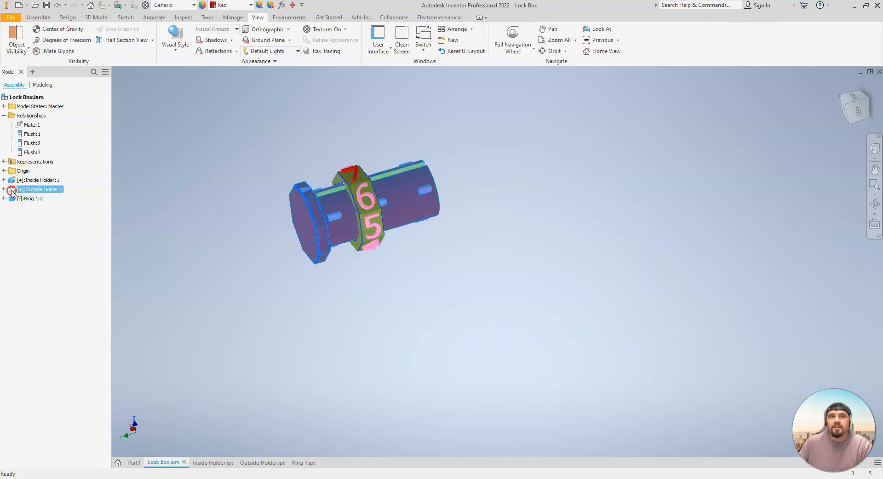
right_click(12, 189)
left_click(30, 351)
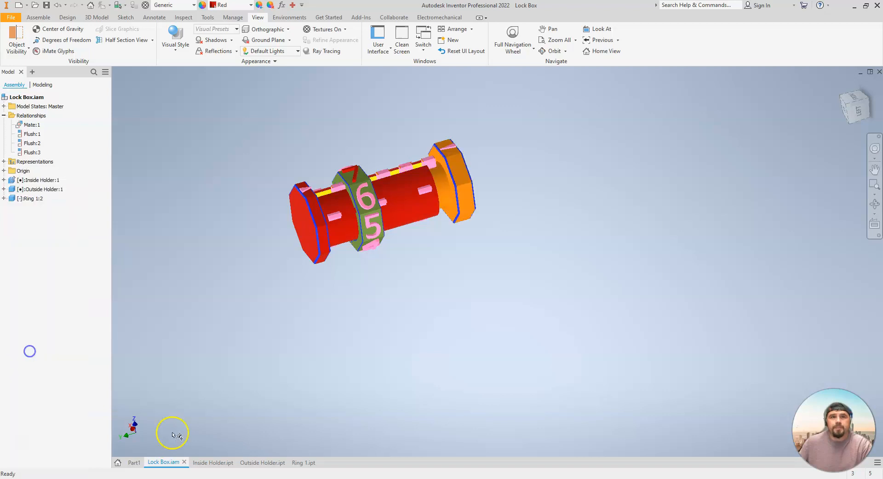
Examine the Outside Holder's row of tabs and the inner slots and raised numbers of the Ring 1 part.
left_click(272, 461)
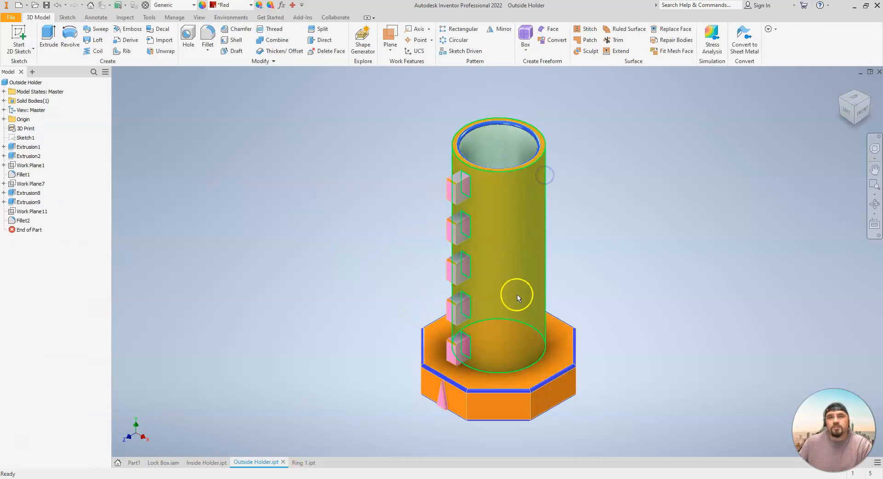
left_click(304, 462)
middle_click_drag(394, 230, 513, 236, "shift")
middle_click_drag(562, 169, 527, 211, "shift")
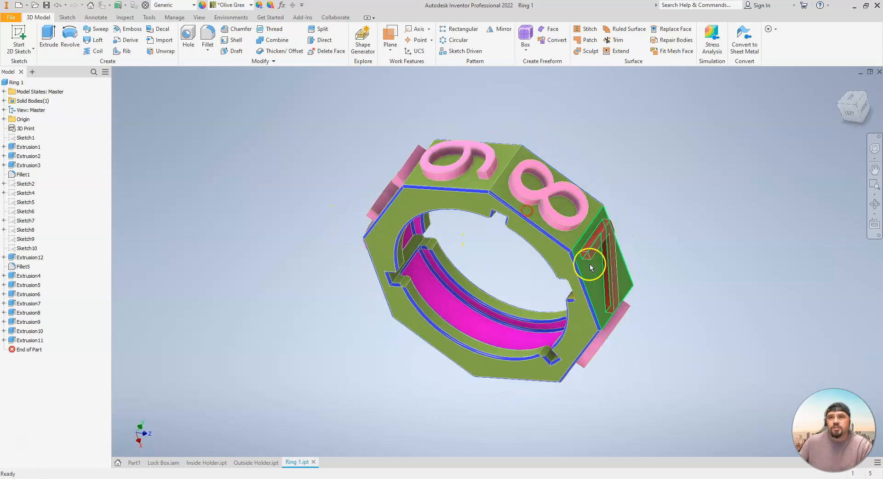
scroll(498, 199, "up", 5)
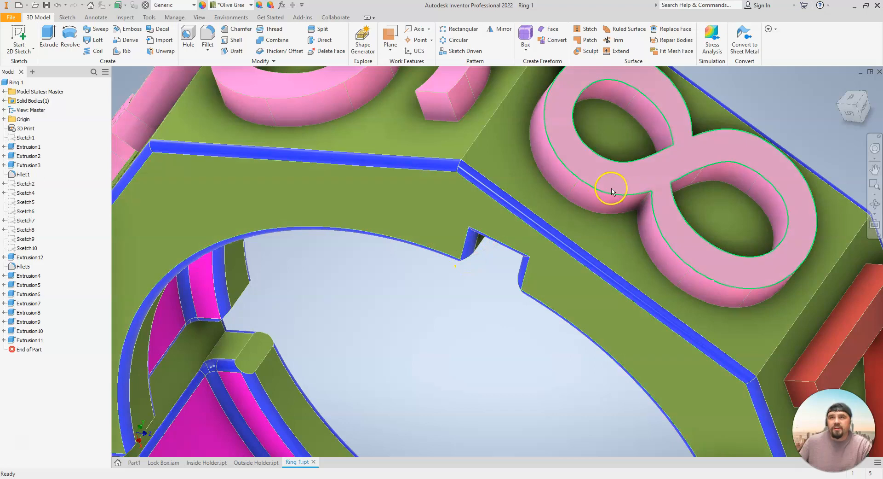
Compare the ring's placement in the Lock Box assembly with the notches and inner grooves of the Ring 1 part.
left_click(164, 462)
middle_click_drag(407, 205, 382, 242, "shift")
left_click(354, 191)
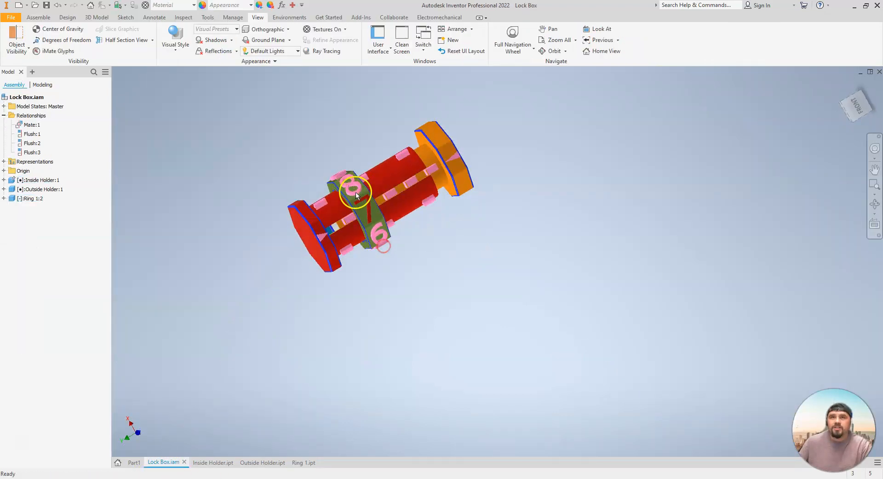
left_click(302, 462)
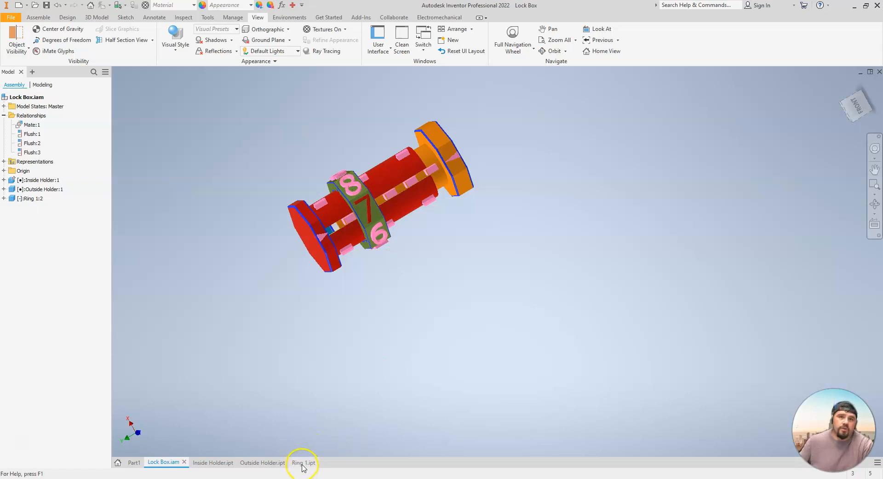
scroll(427, 294, "down", 5)
middle_click_drag(423, 292, 526, 258, "shift")
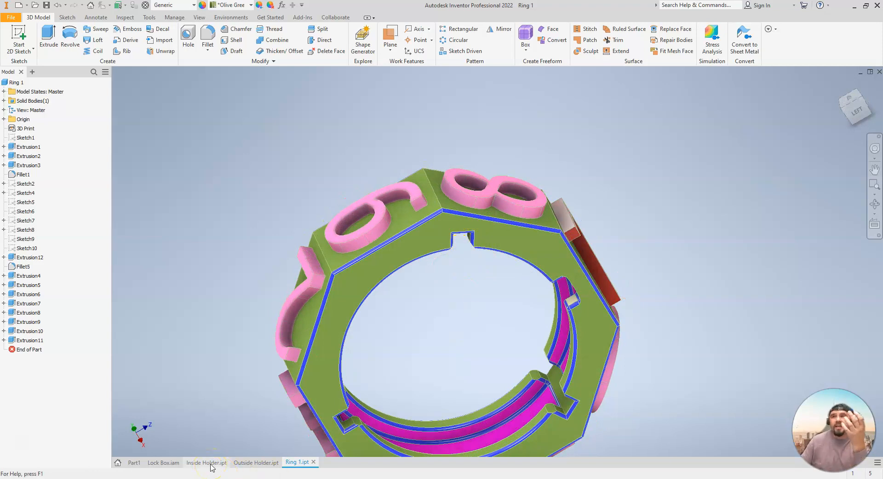
mouse_move(212, 467)
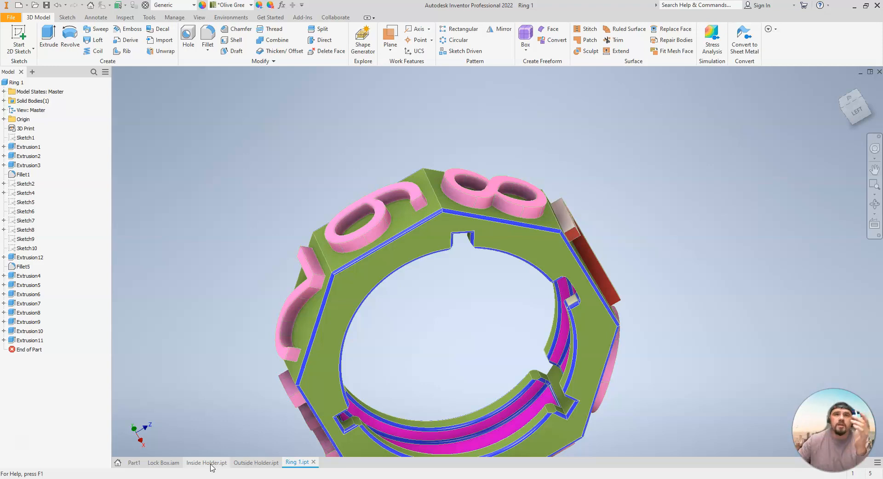
Return to the Lock Box assembly and examine how the Outside Holder, Inside Holder and ring fit together.
left_click(205, 461)
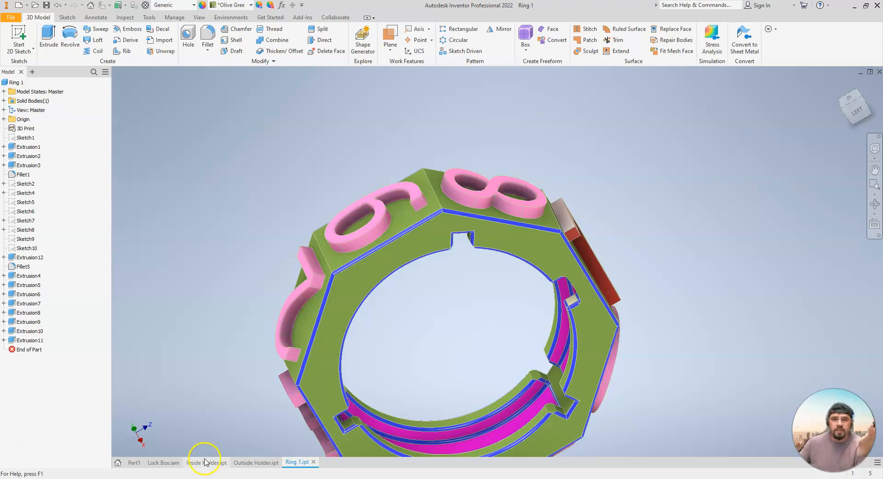
left_click(161, 461)
left_click(447, 140)
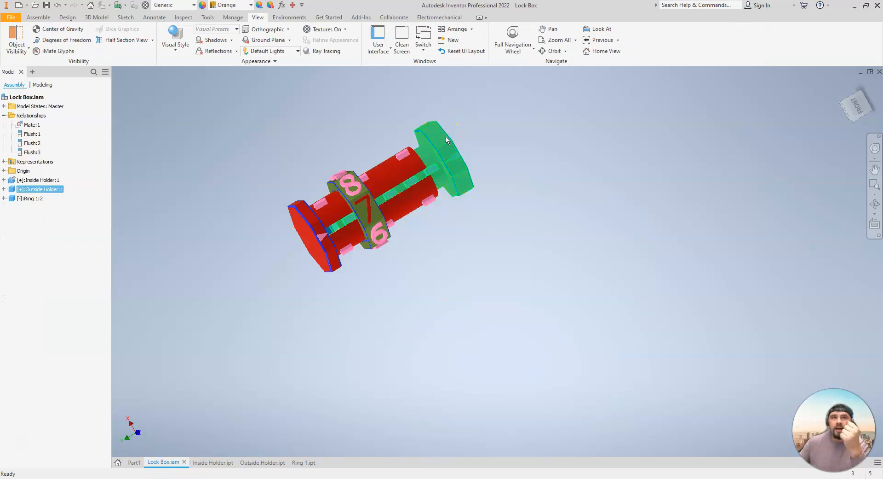
left_click(319, 207)
left_click(349, 194)
left_click(369, 187)
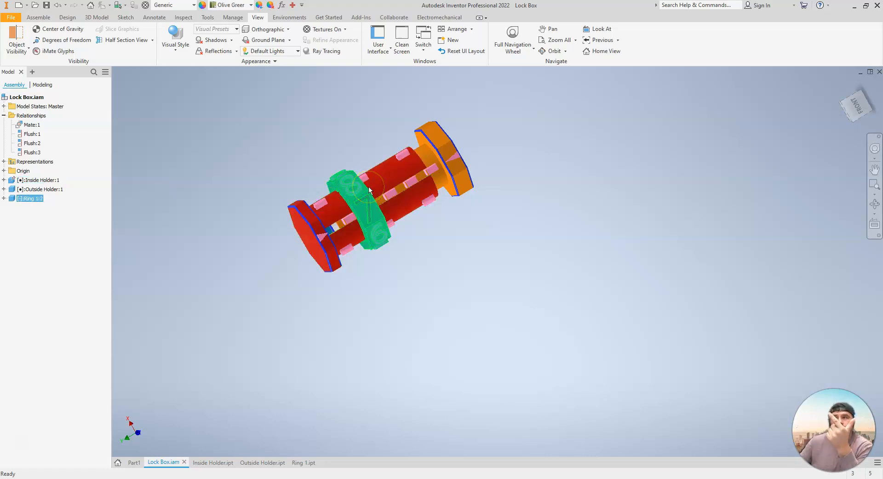
left_click(384, 203)
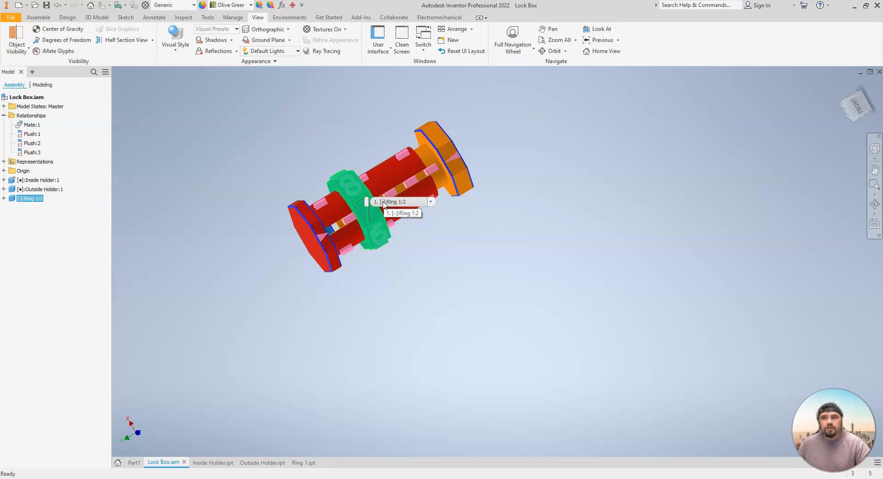
left_click(365, 373)
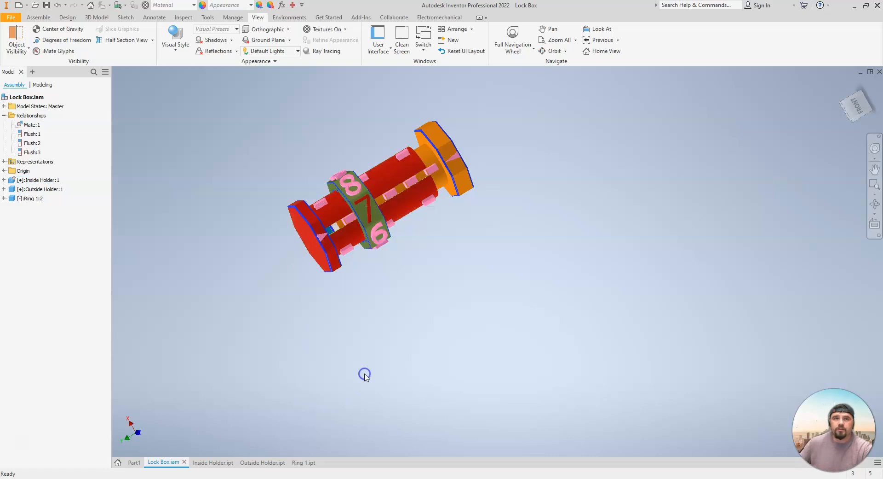
Save the stepped block Part1 as 001 in the 001 folder on OneDrive - Helena School District, replacing the existing file.
left_click(134, 463)
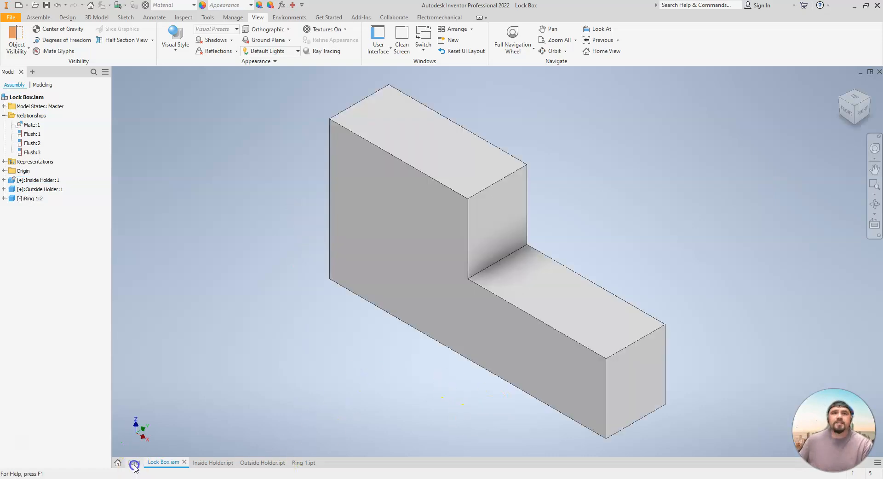
left_click(14, 15)
left_click(34, 126)
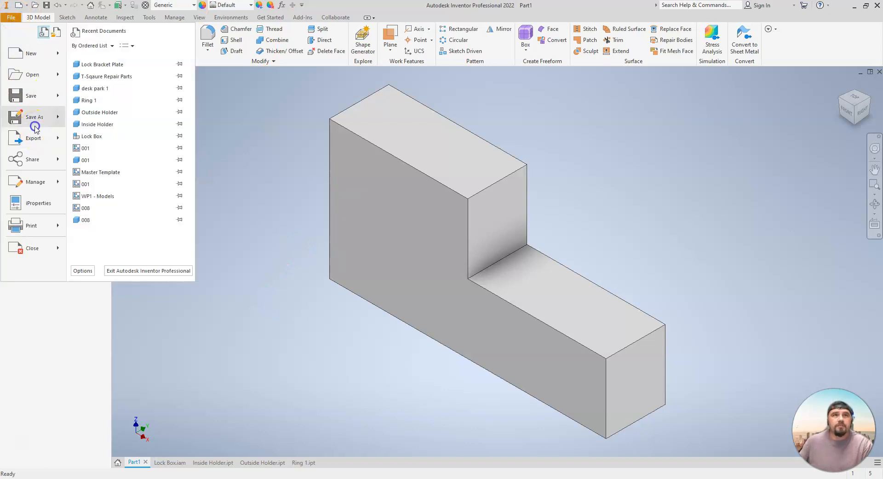
left_click(496, 169)
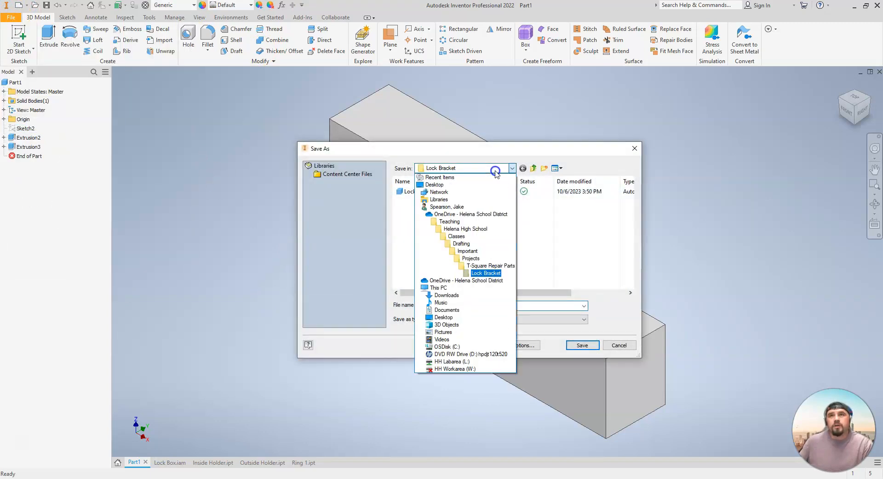
left_click(444, 213)
left_click(410, 235)
double_click(410, 235)
double_click(420, 191)
double_click(428, 200)
double_click(424, 192)
double_click(410, 191)
double_click(412, 192)
double_click(410, 201)
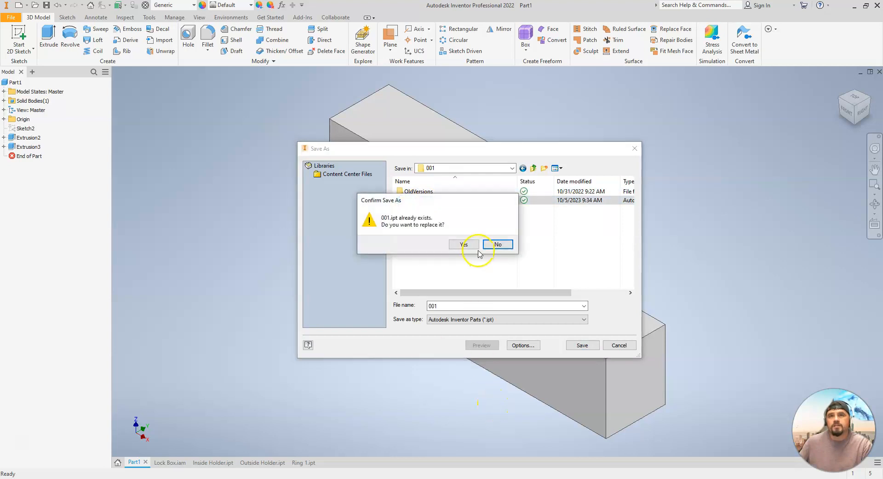
left_click(464, 244)
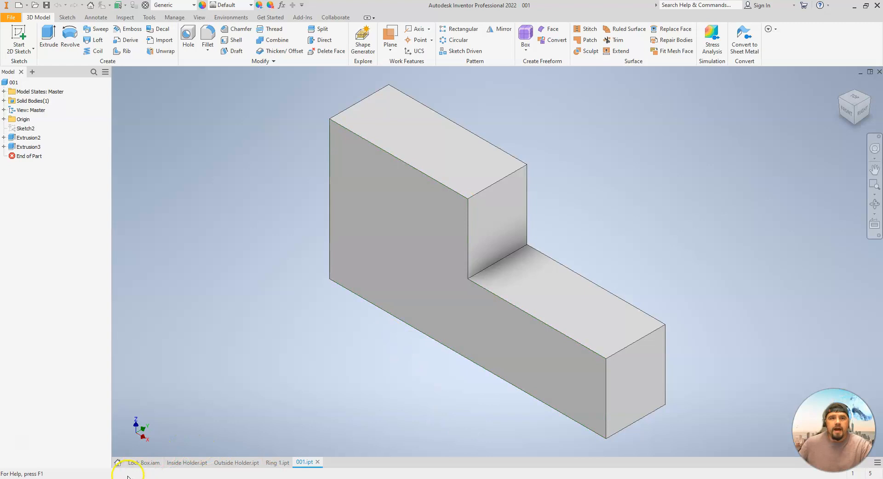
Switch to File Explorer and open the Master Template drawing from the WP1 - Introduction project's Templates folder.
left_click_drag(629, 478, 578, 2)
left_click(374, 146)
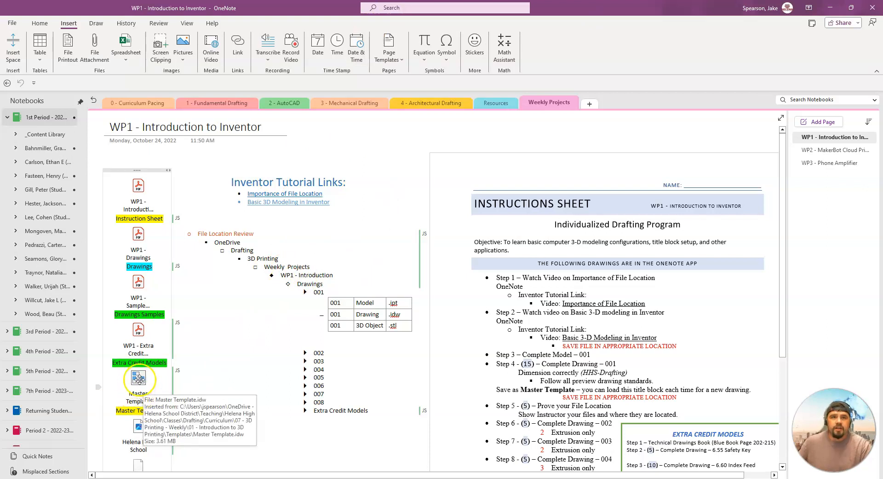
left_click(184, 477)
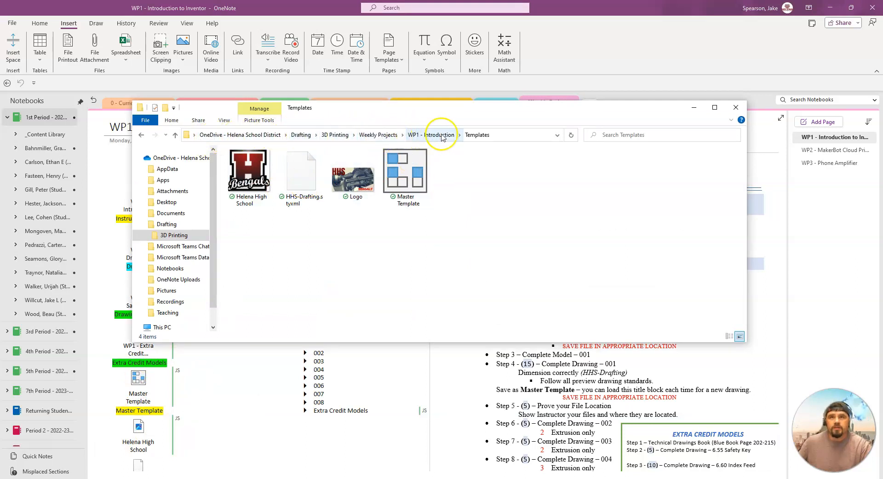
left_click(406, 171)
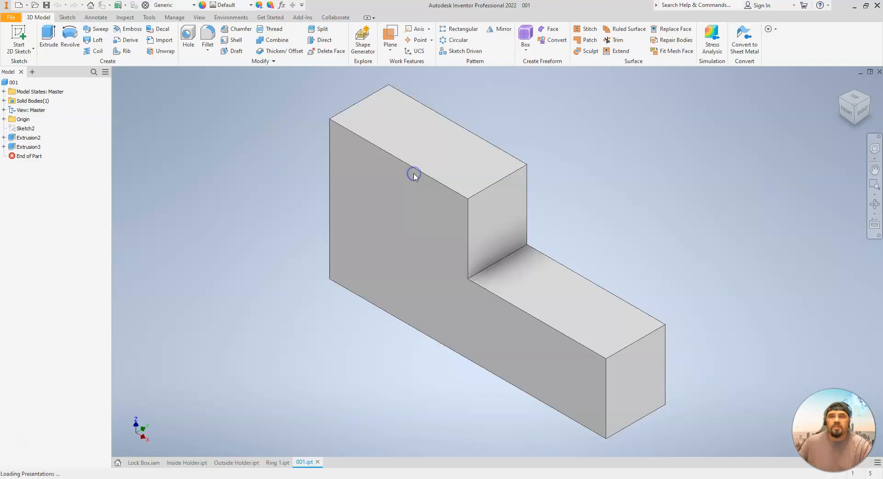
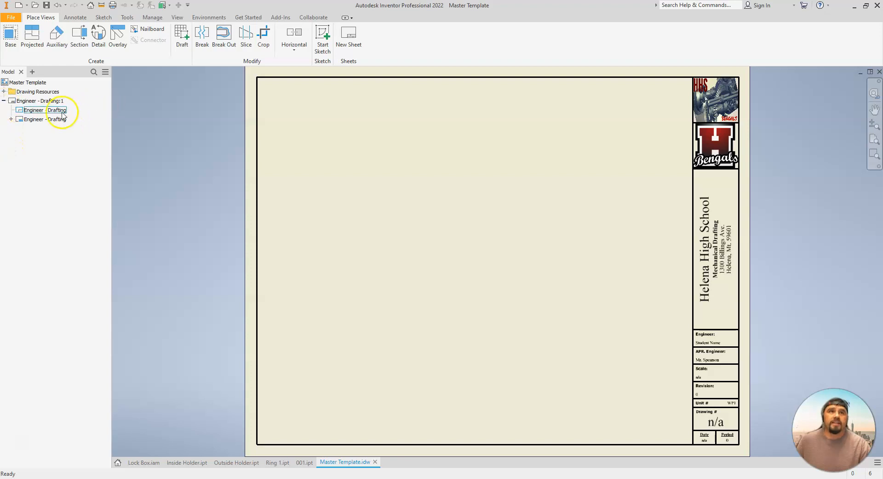
Open the Engineer - Drafting border in the drawing resources for editing and rename it HHS - Drafting.
right_click(36, 120)
left_click(27, 150)
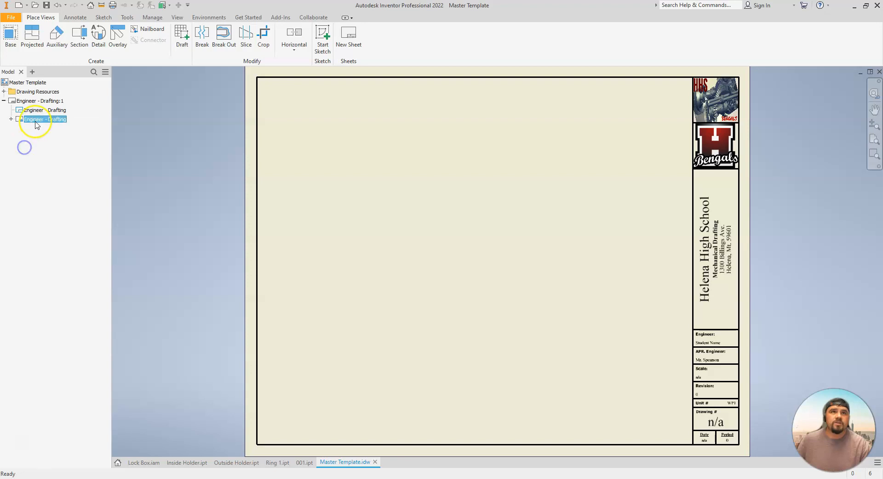
left_click(4, 91)
left_click(11, 110)
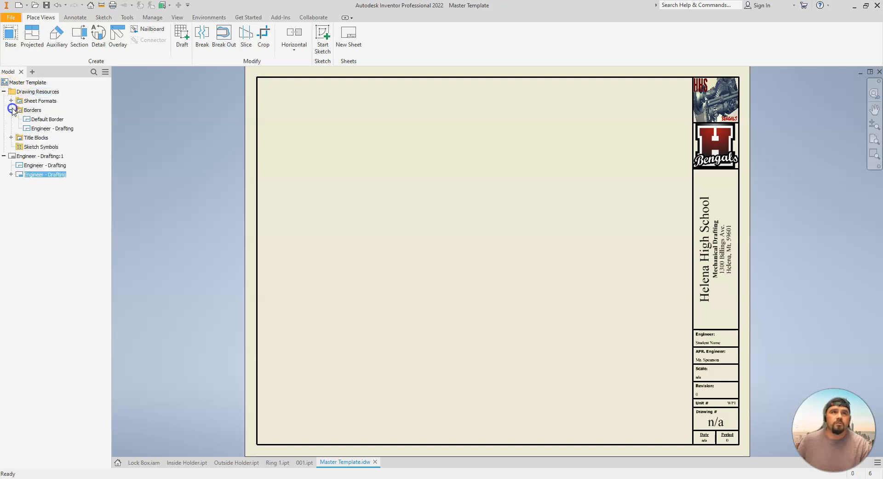
right_click(39, 128)
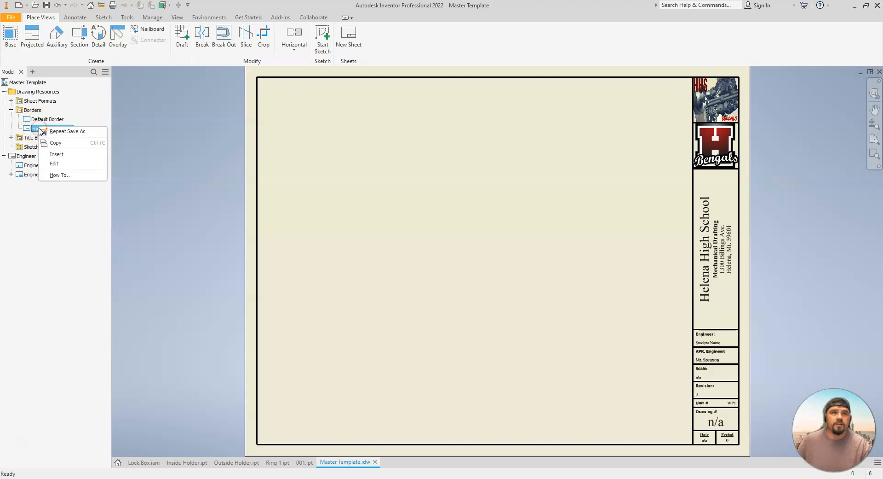
left_click(55, 163)
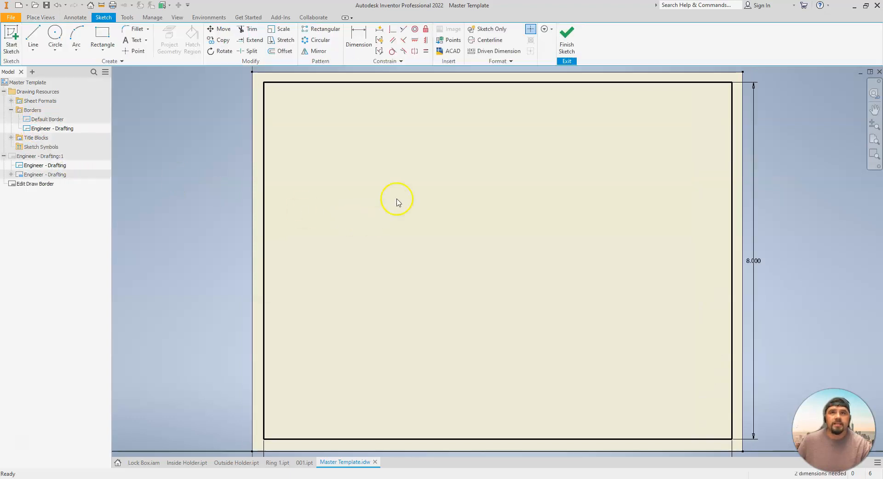
right_click(41, 131)
left_click(40, 129)
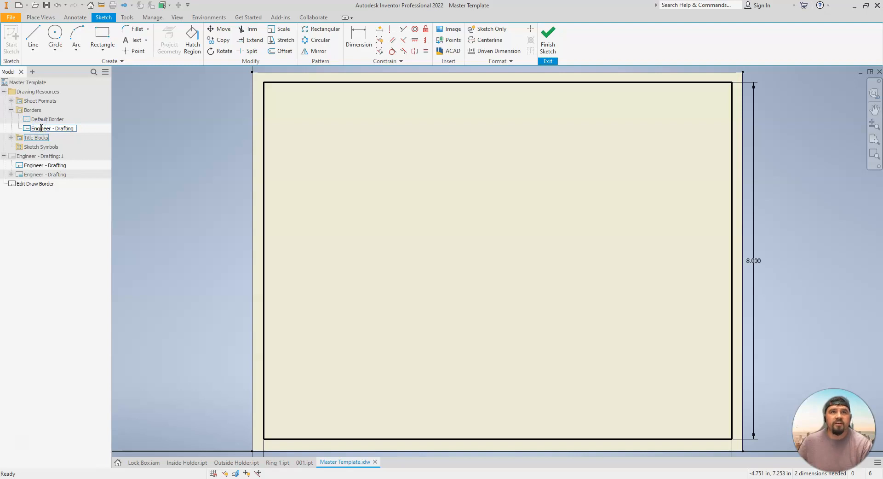
type("HHS")
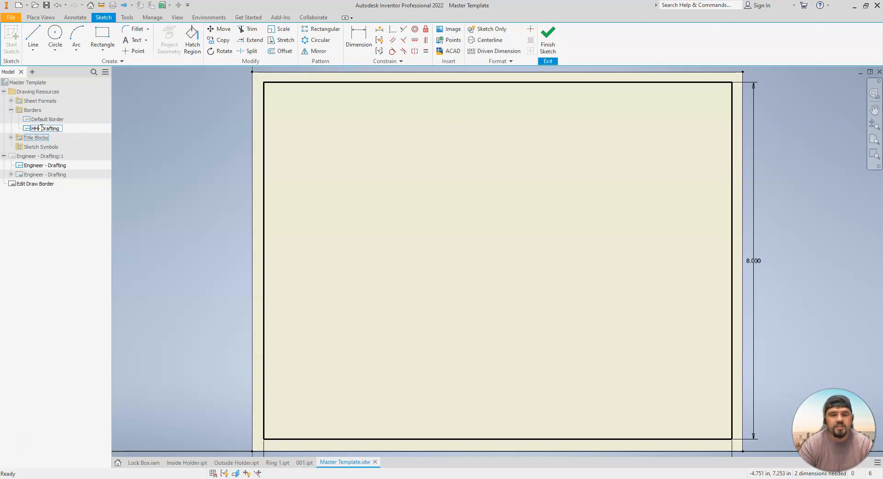
key("Return")
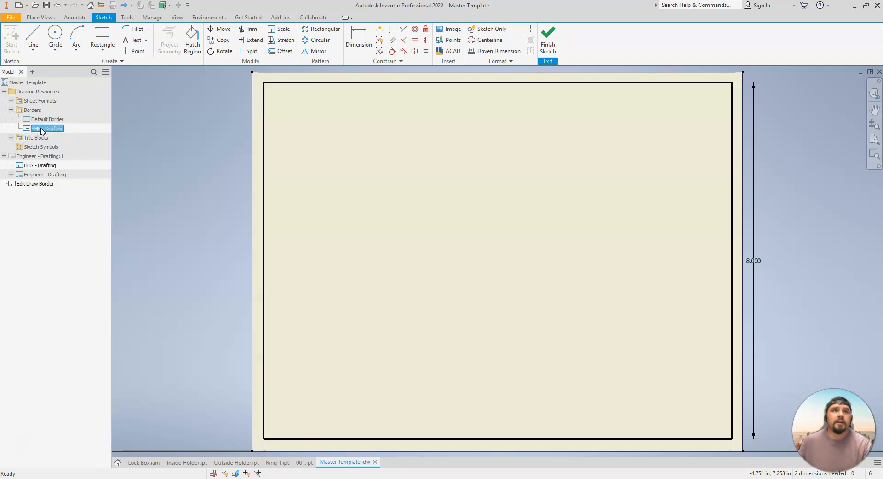
Rename the Engineer - Drafting title block to HHS - Drafting and finish the border sketch, saving its edits.
left_click(12, 138)
left_click(43, 157)
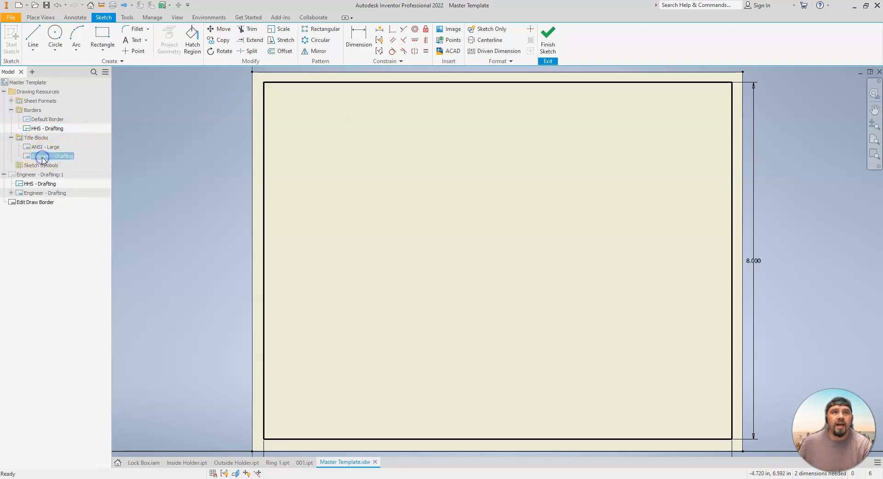
left_click(41, 157)
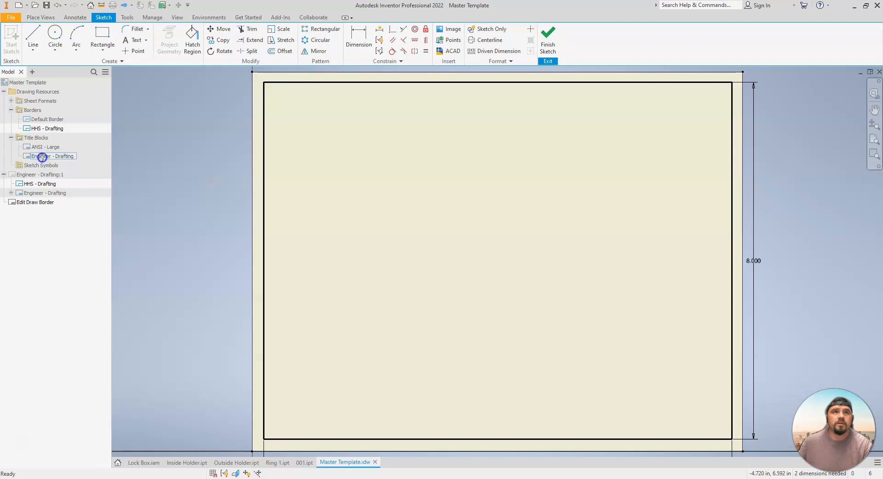
double_click(43, 158)
type("HHS")
key("Return")
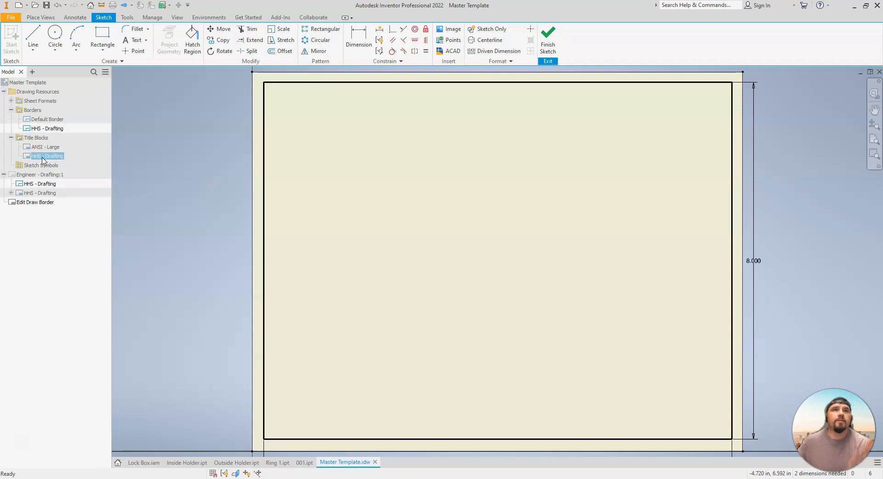
left_click(548, 37)
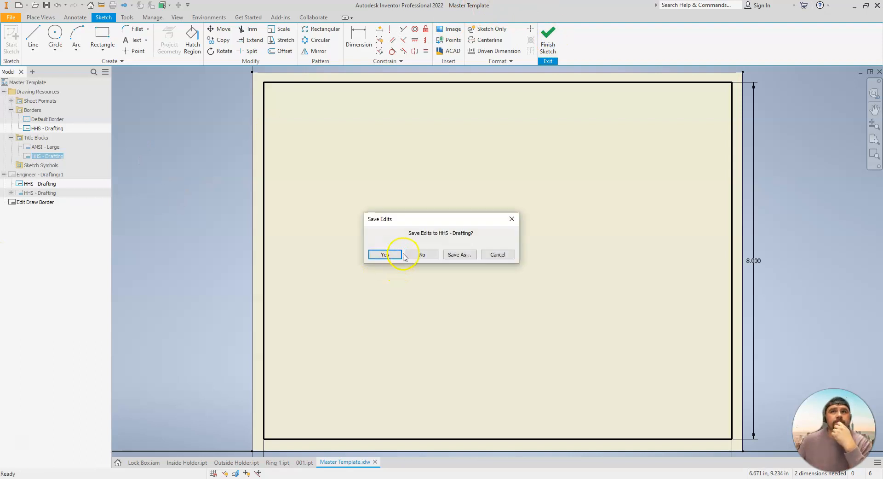
left_click(384, 254)
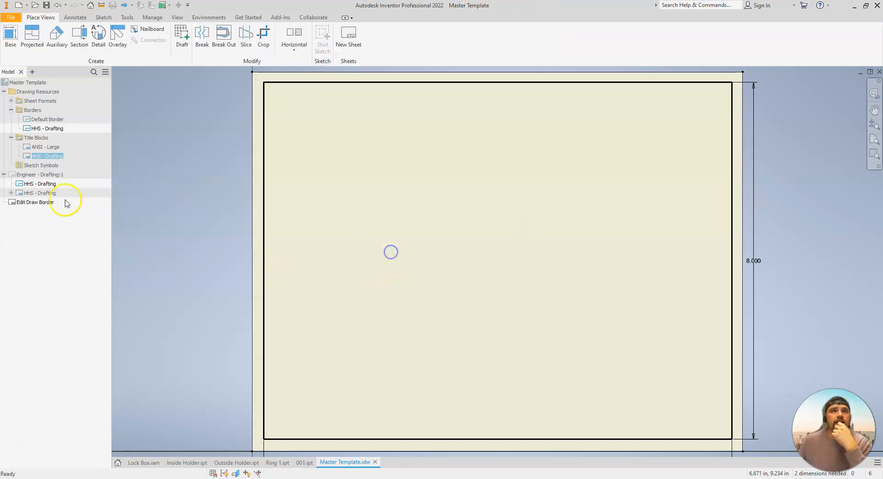
Review the border and title block names in the Master Template's drawing resources.
left_click(4, 92)
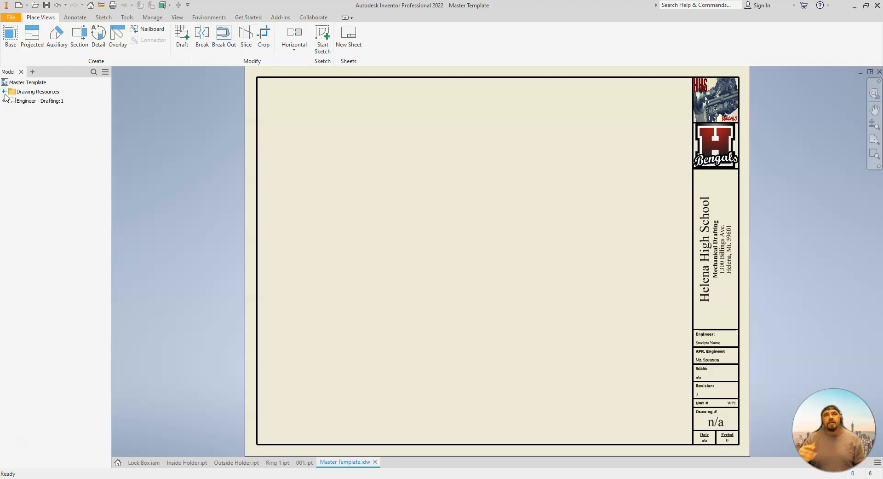
left_click(4, 95)
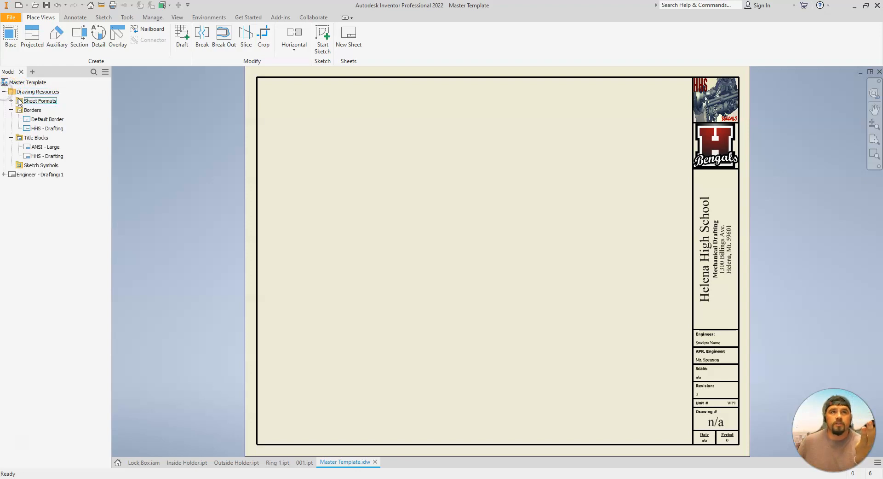
left_click(40, 122)
left_click(38, 129)
left_click(31, 129)
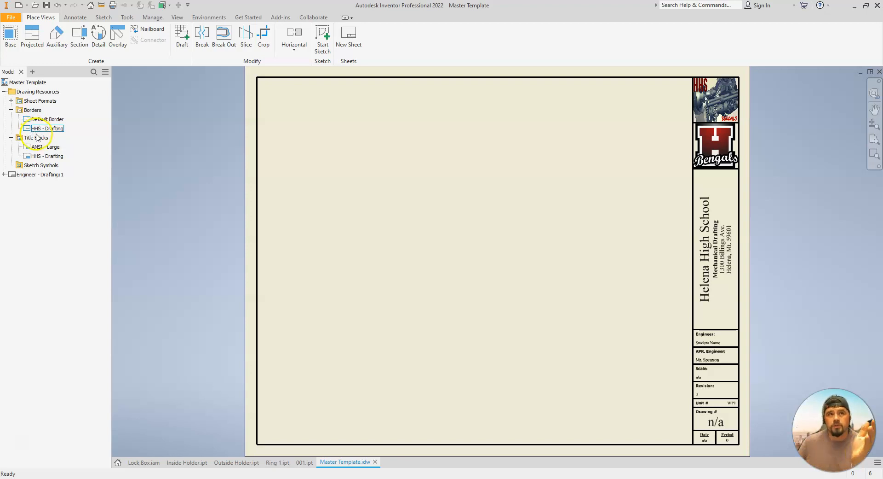
left_click(11, 137)
left_click(10, 110)
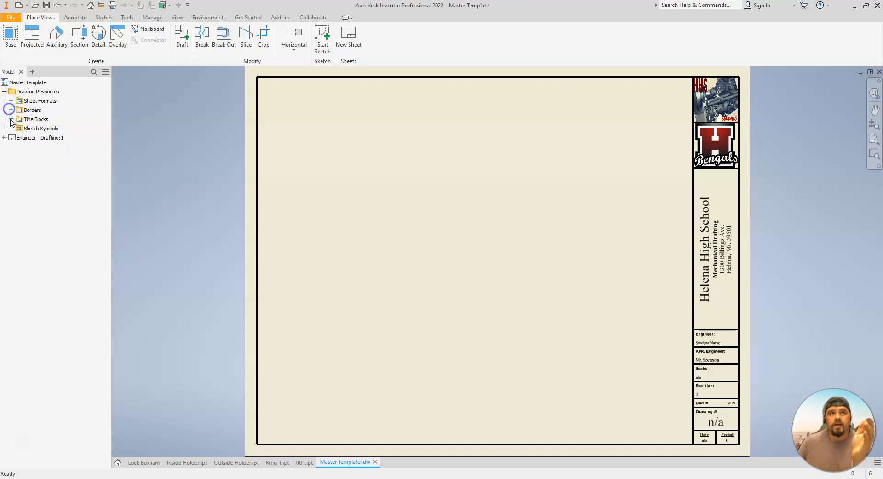
left_click(3, 91)
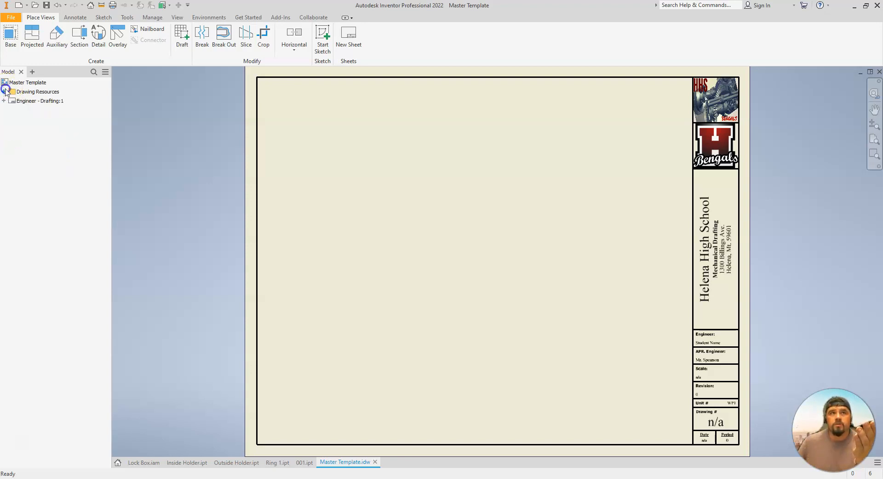
Rename the Engineer - Drafting sheet to HHS - Drafting.
left_click(4, 100)
left_click(19, 100)
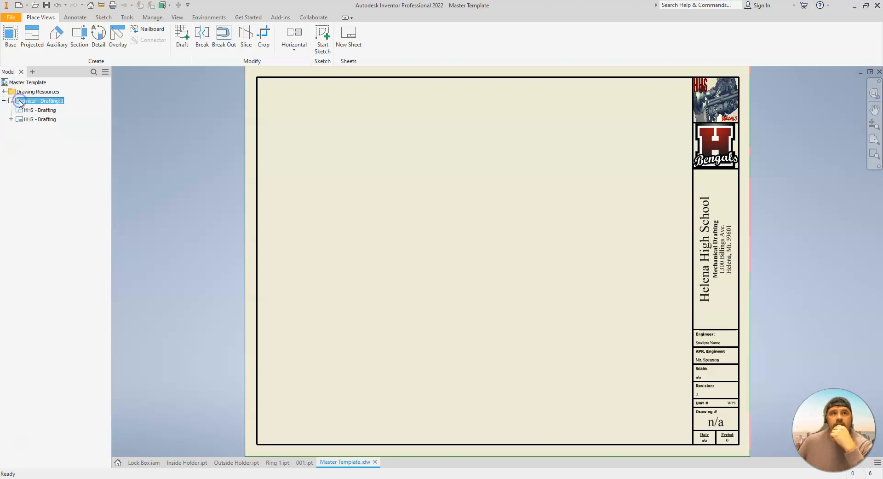
left_click(19, 100)
double_click(26, 101)
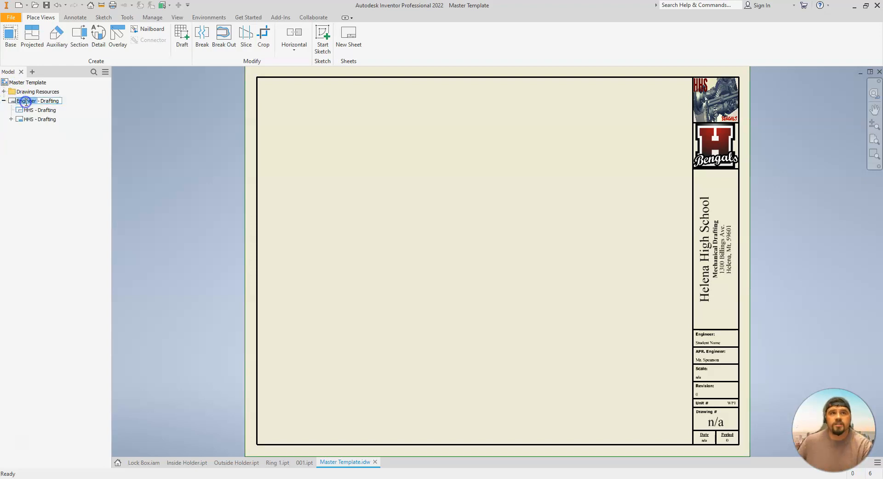
type("HHS")
key("Return")
left_click(49, 132)
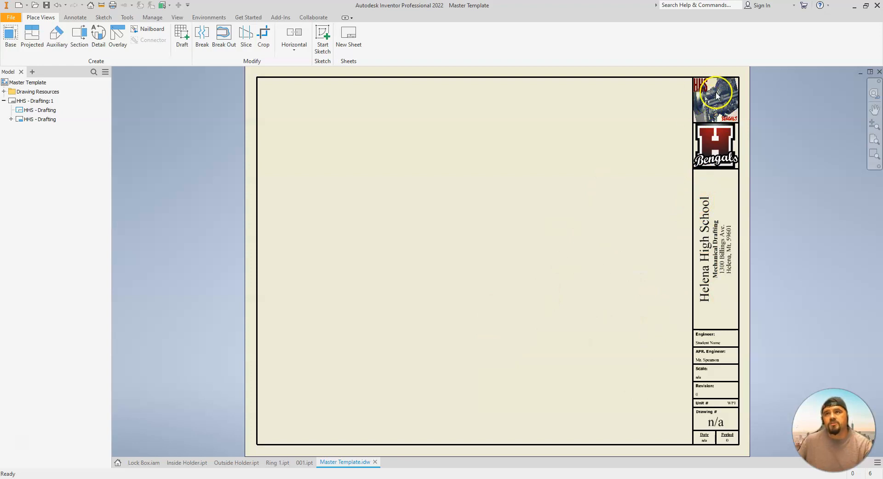
Rename the title block on the HHS - Drafting sheet to HHS - Title Block.
left_click(29, 120)
left_click(47, 120)
type("Boar")
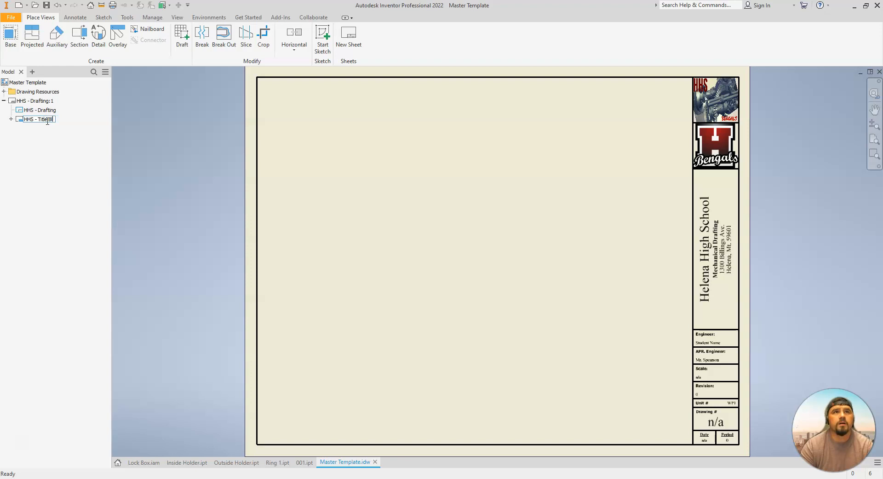
key("Return")
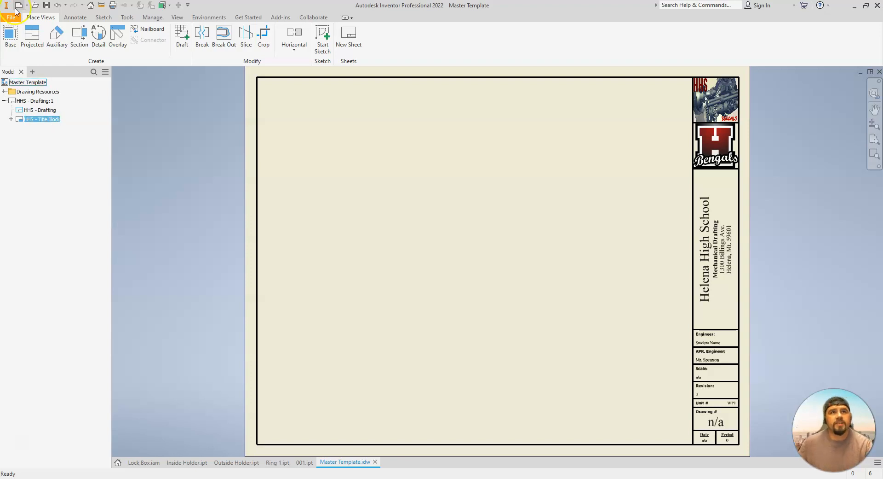
Rename the border on the HHS - Drafting sheet to HHS - Boarder.
left_click(50, 110)
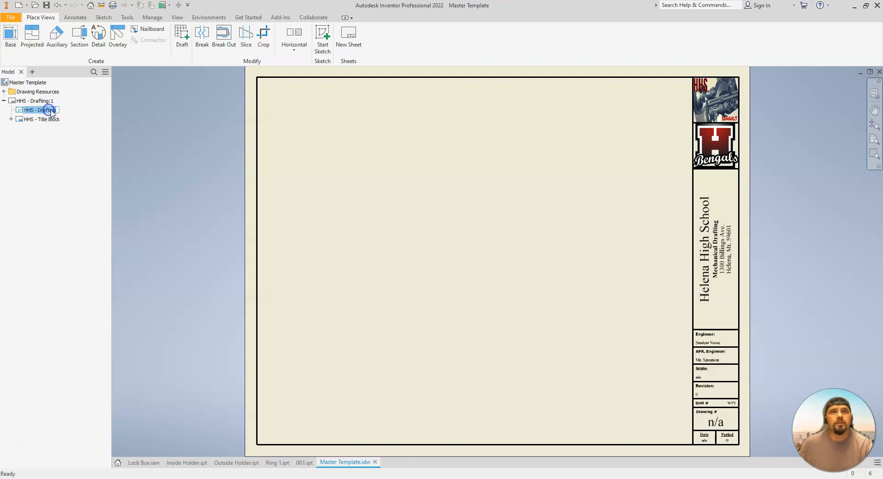
double_click(51, 110)
type("Boarder")
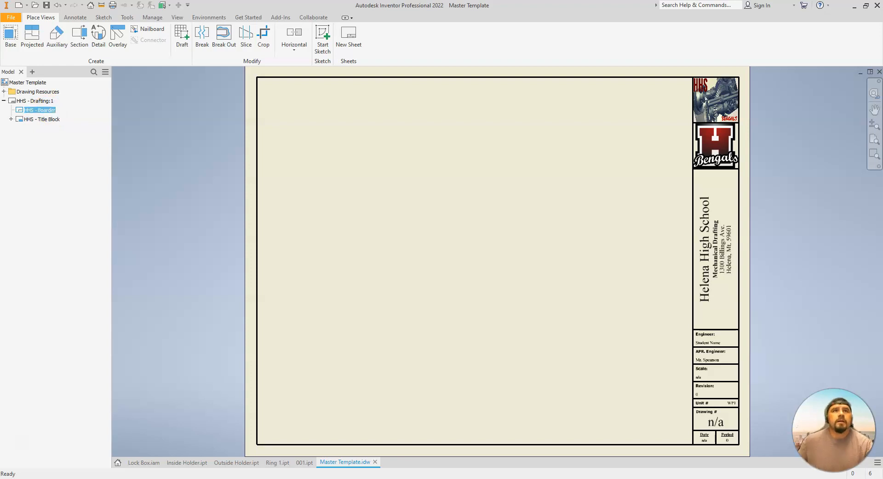
Rename the HHS - Drafting title block in the drawing resources to HHS - Title Block, also renaming overridden instance names.
left_click(3, 91)
left_click(10, 119)
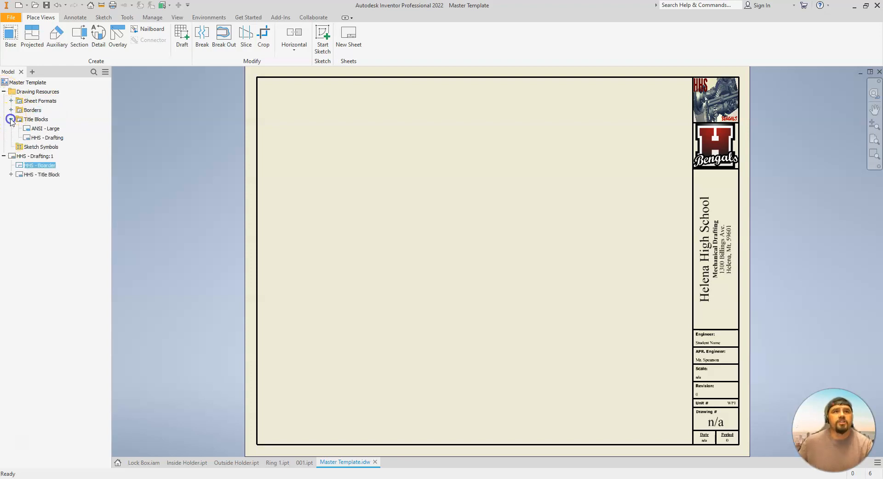
left_click(51, 138)
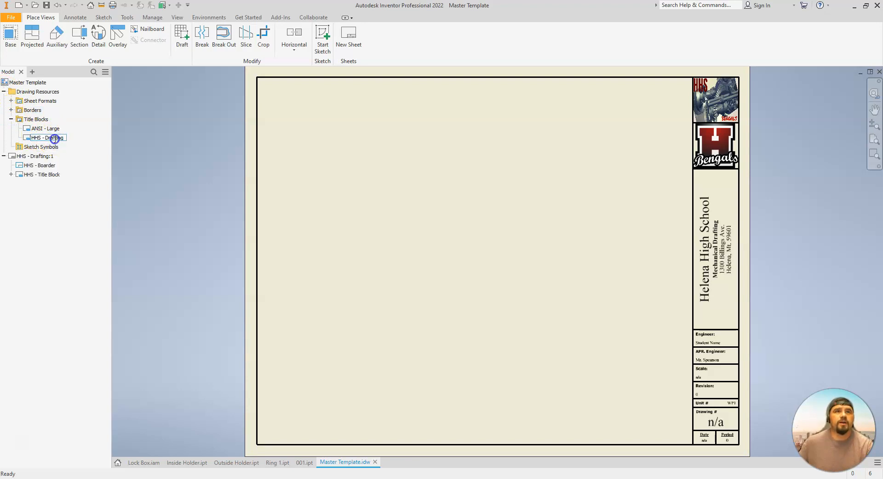
type("Title Bloc")
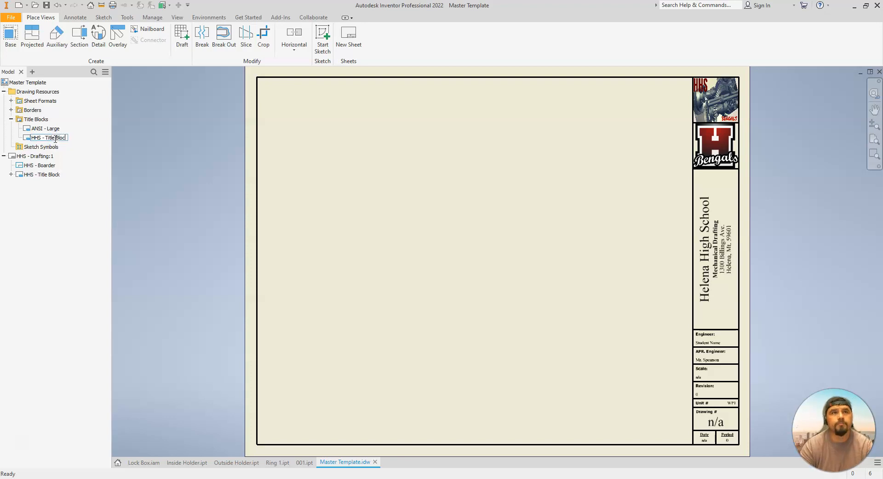
type("k")
key("Return")
left_click(250, 241)
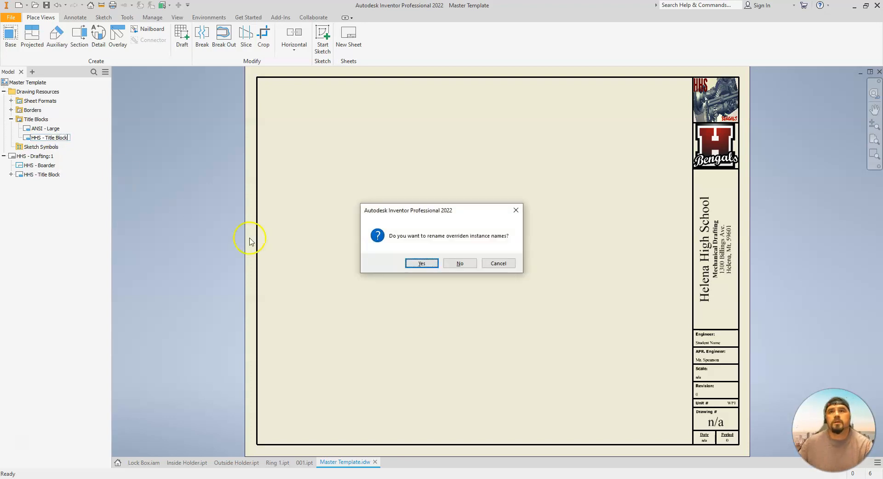
left_click(421, 263)
Rename the HHS - Drafting border in the drawing resources to HHS - Boarder, also renaming overridden instance names.
left_click(11, 109)
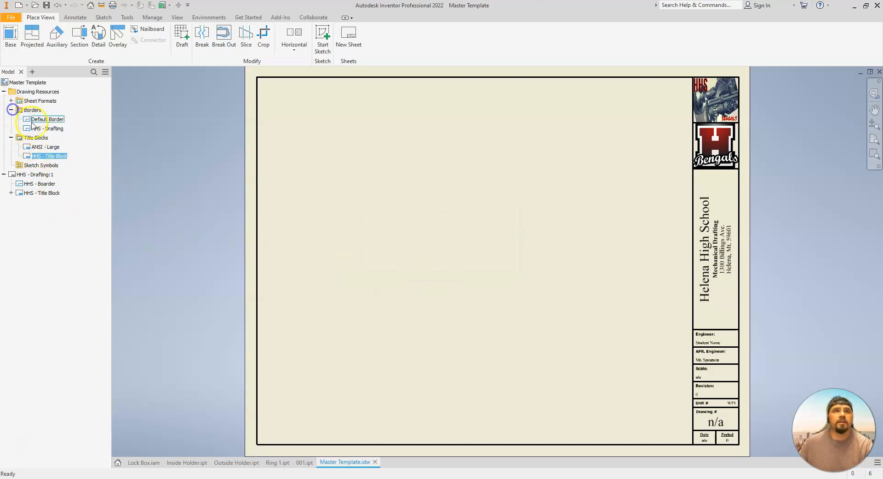
left_click(53, 129)
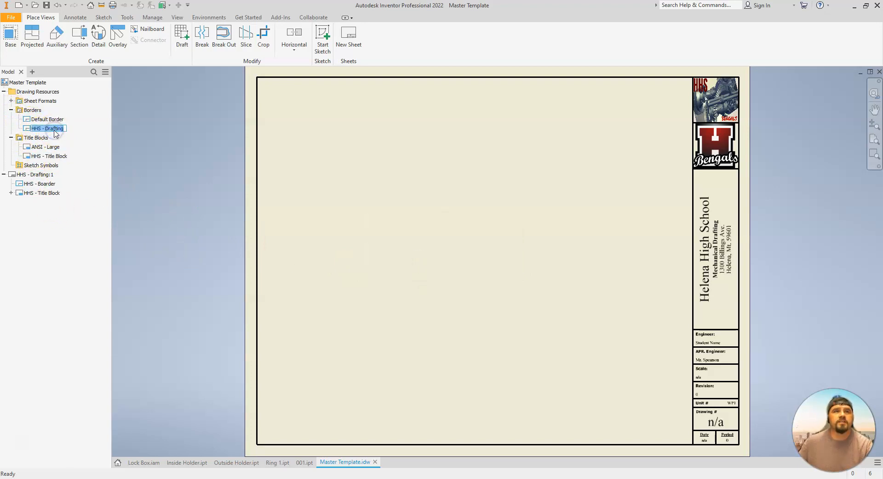
type("Board")
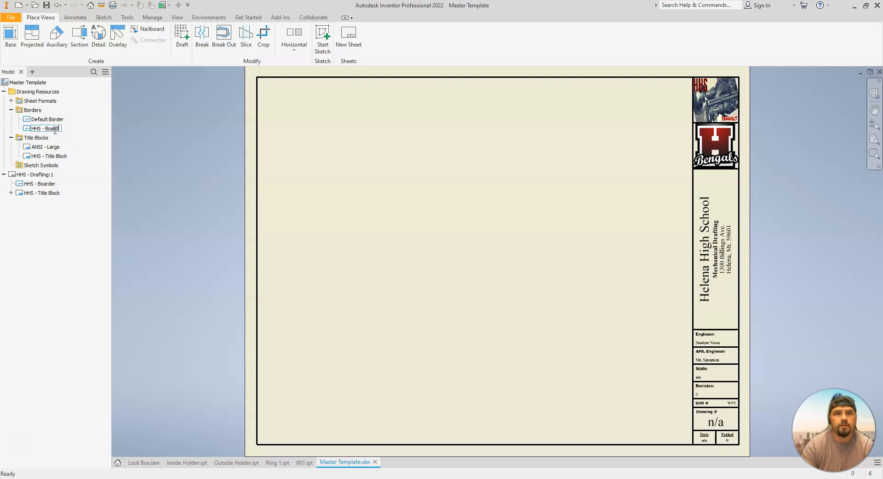
type("er")
key("Return")
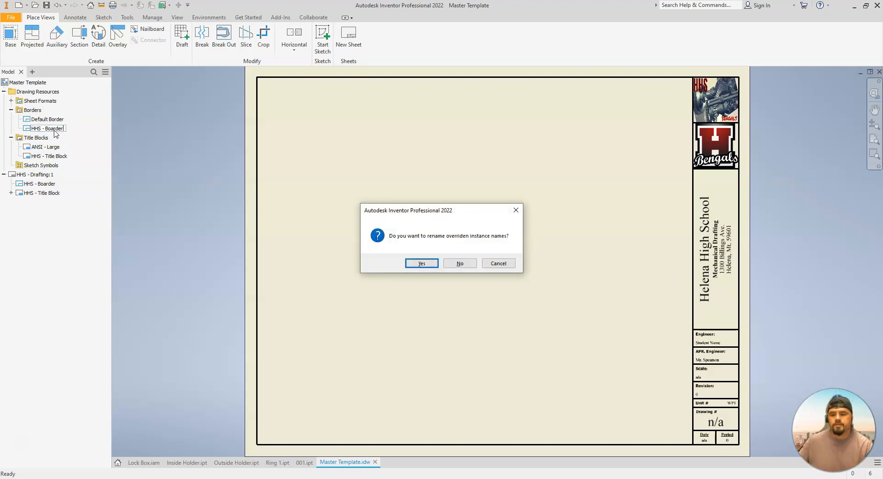
key("Return")
left_click(49, 256)
left_click(4, 92)
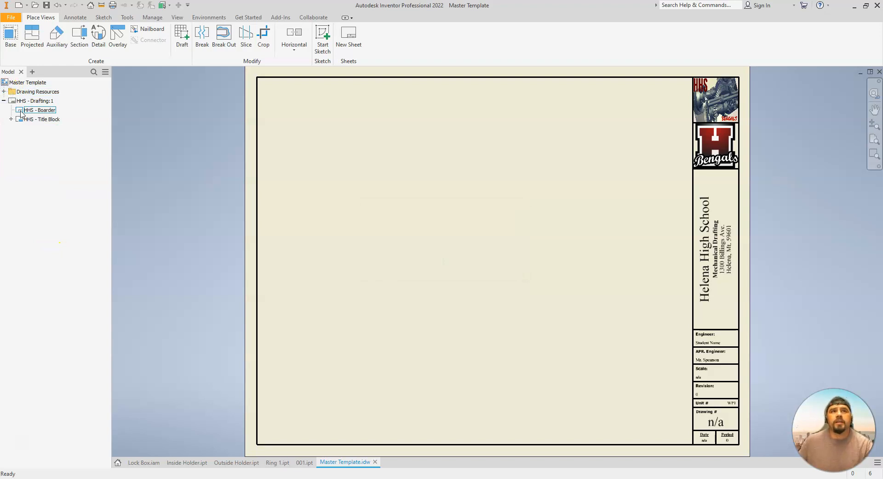
Open the definition of the sheet's HHS - Title Block for editing.
left_click(42, 121)
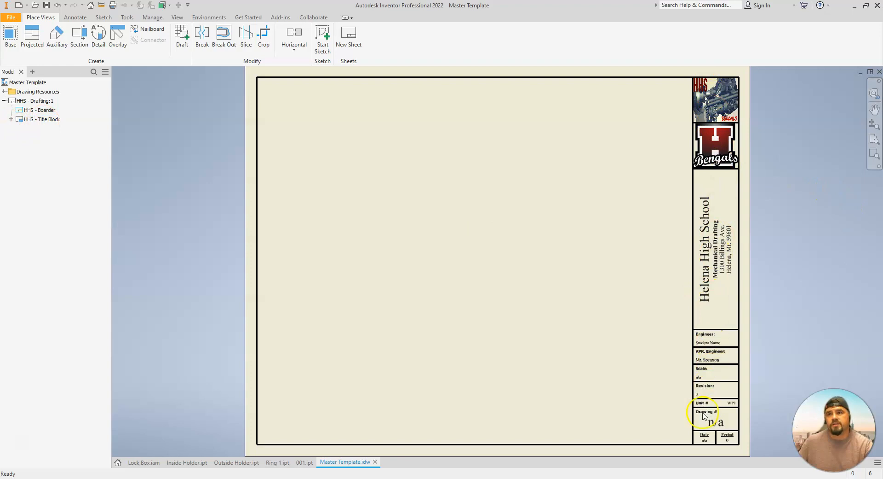
right_click(40, 120)
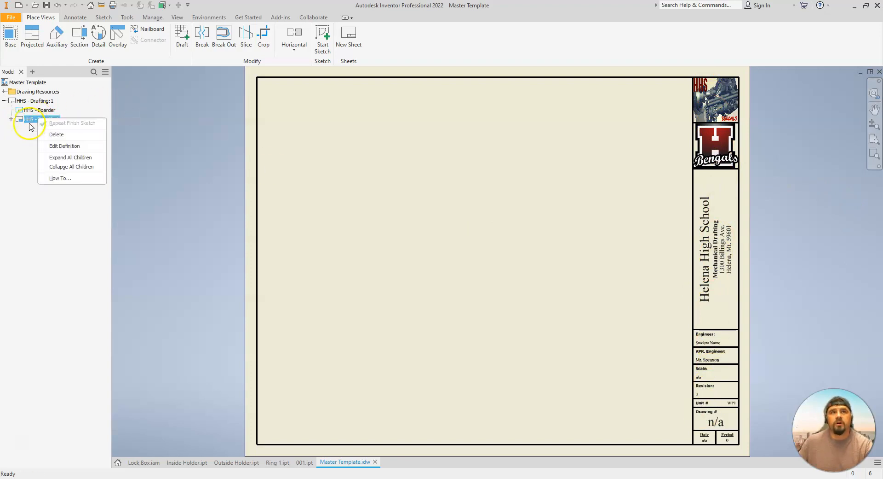
left_click(50, 146)
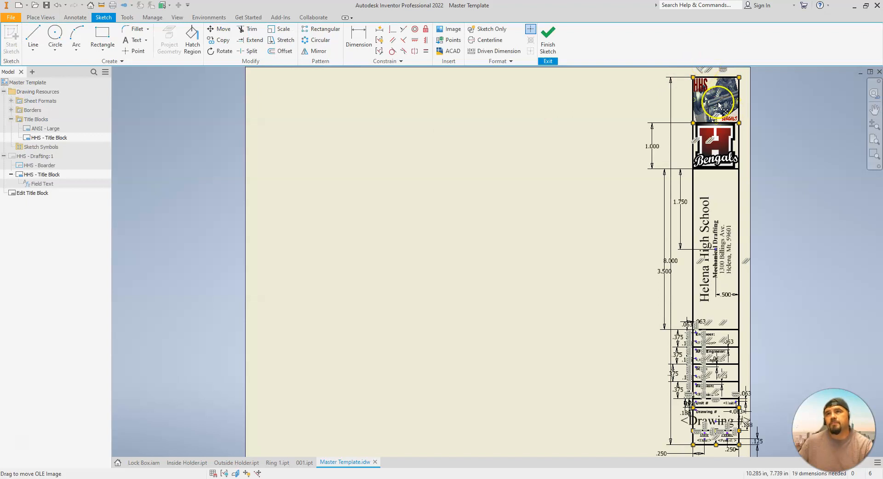
Delete the HHS Bengals gear image from the uppermost cell of the title block.
key("Delete")
mouse_move(720, 106)
middle_mouse_down()
mouse_move(442, 359)
mouse_move(508, 234)
middle_mouse_up()
scroll(501, 235, "up", 3)
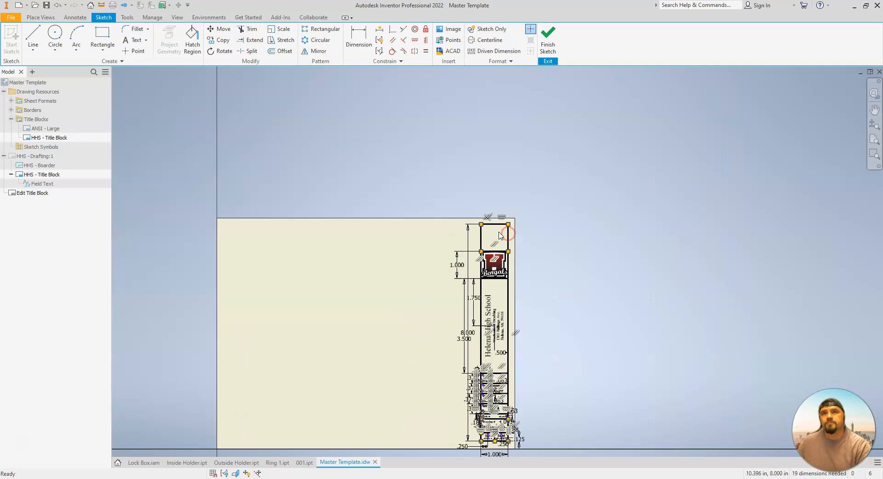
scroll(500, 235, "down", 10)
middle_click_drag(444, 252, 453, 229)
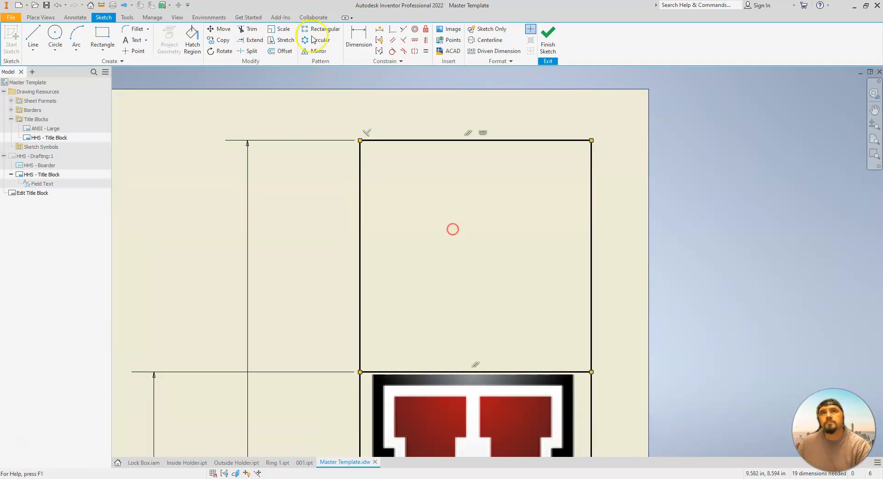
left_click(449, 29)
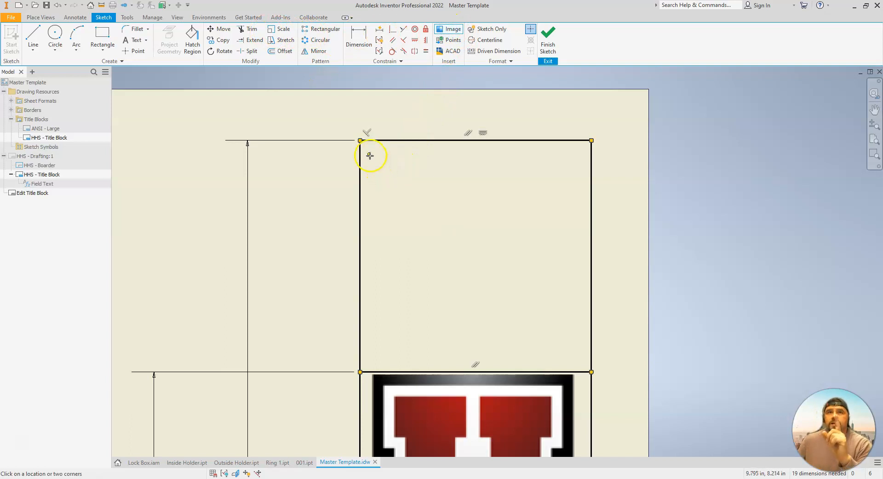
left_click(364, 142)
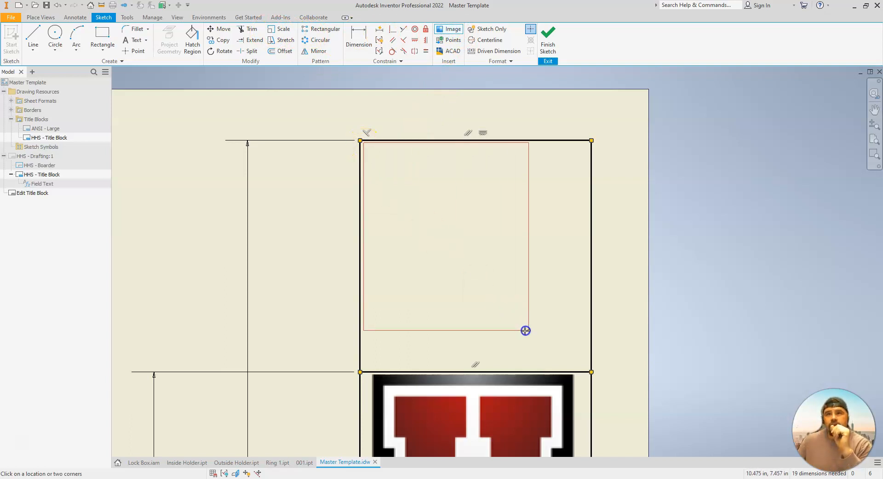
left_click(591, 368)
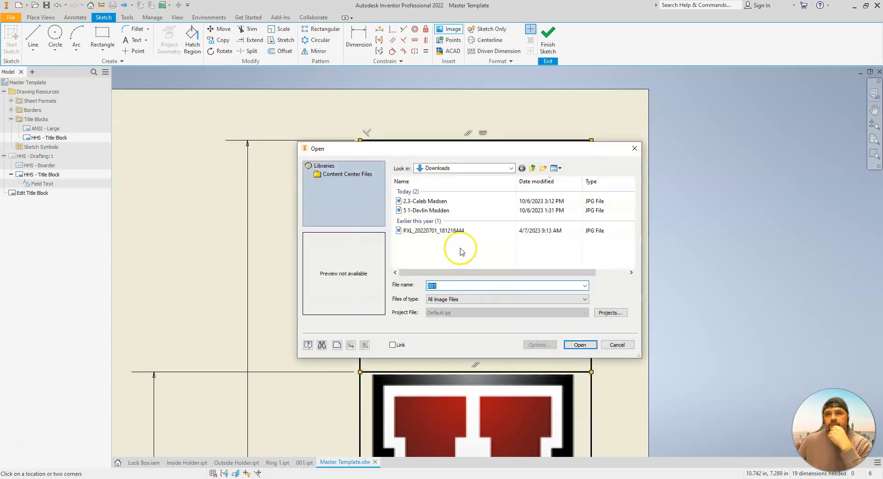
left_click(465, 168)
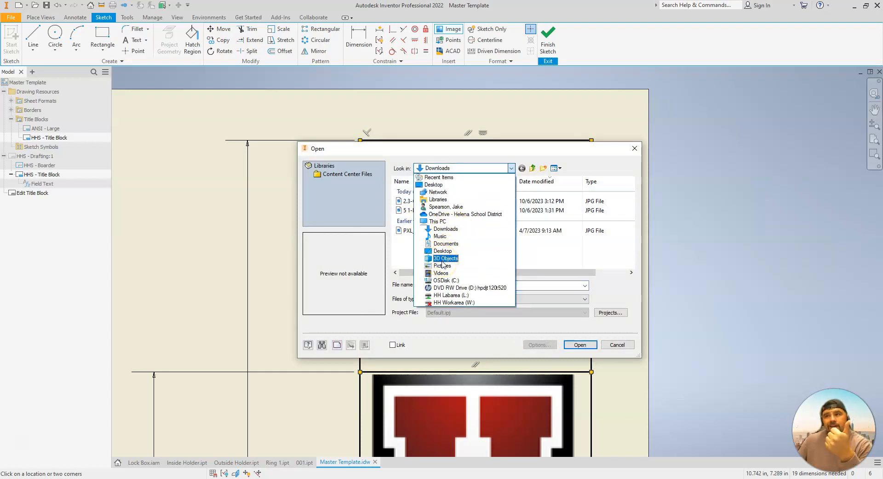
left_click(620, 346)
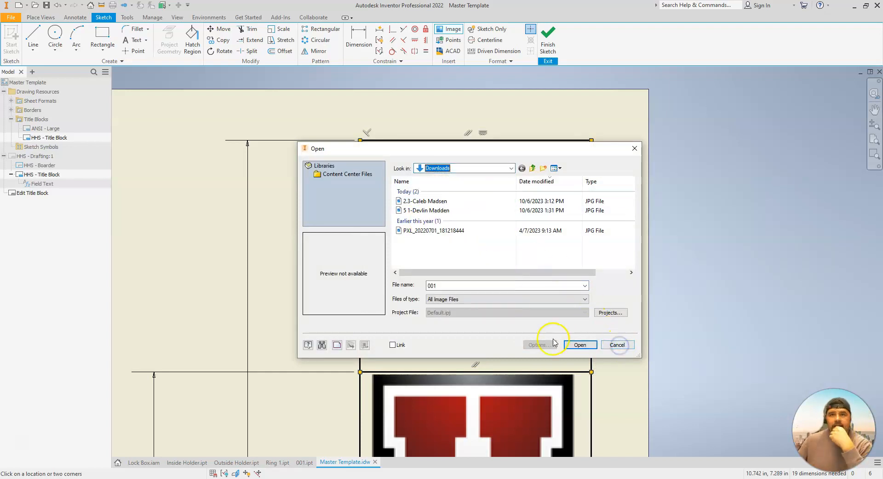
left_click(617, 345)
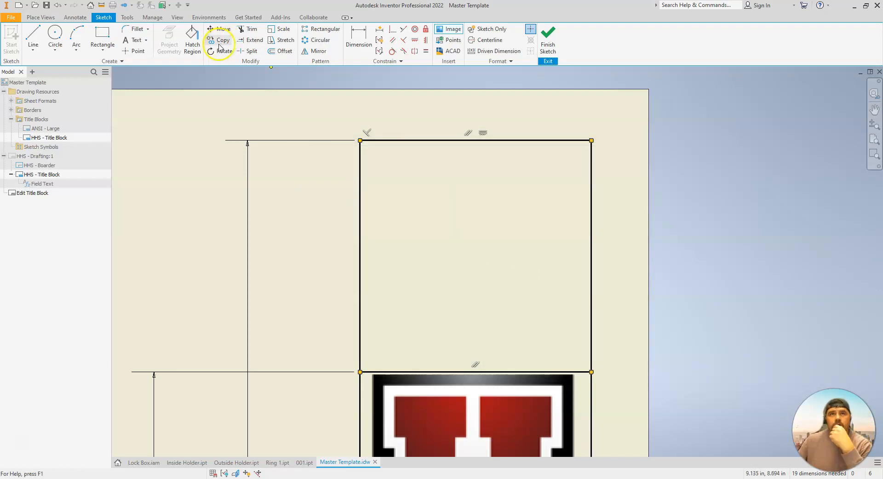
Add the text SP at 0.500 in height in the title block's empty uppermost cell and move it toward the cell's centre.
left_click(130, 39)
left_click_drag(365, 143, 588, 371)
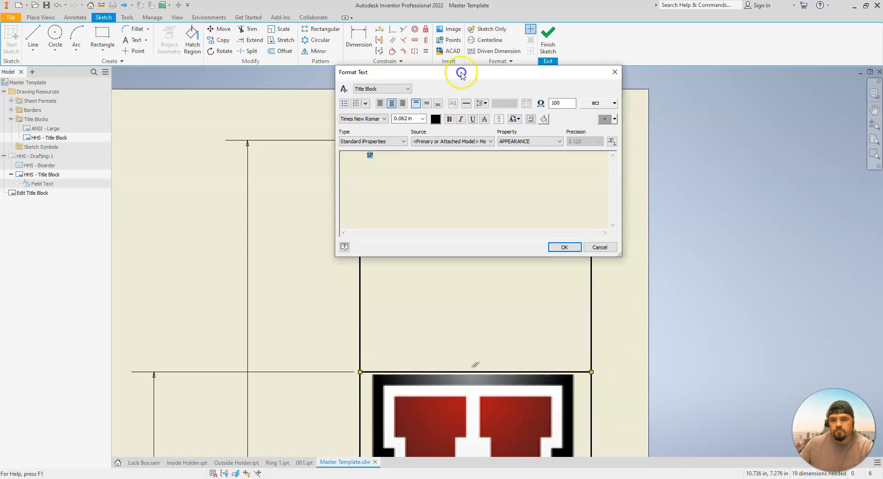
left_click_drag(463, 73, 437, 147)
left_click(399, 193)
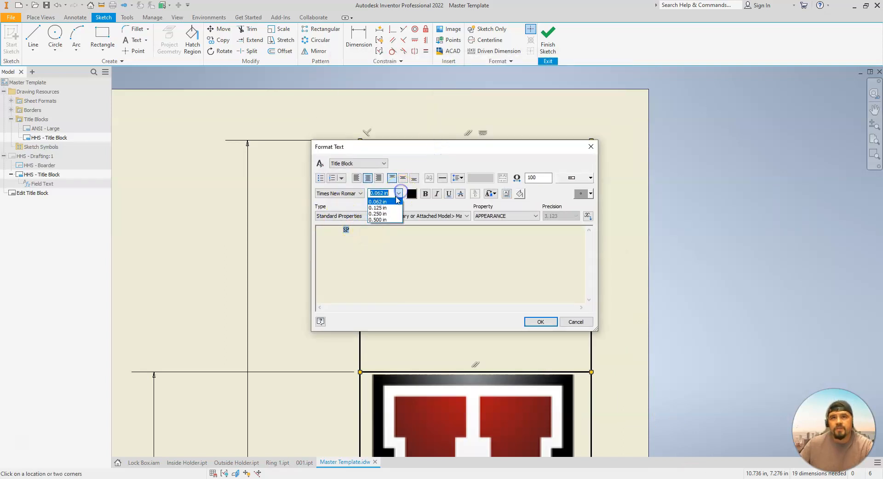
left_click(380, 220)
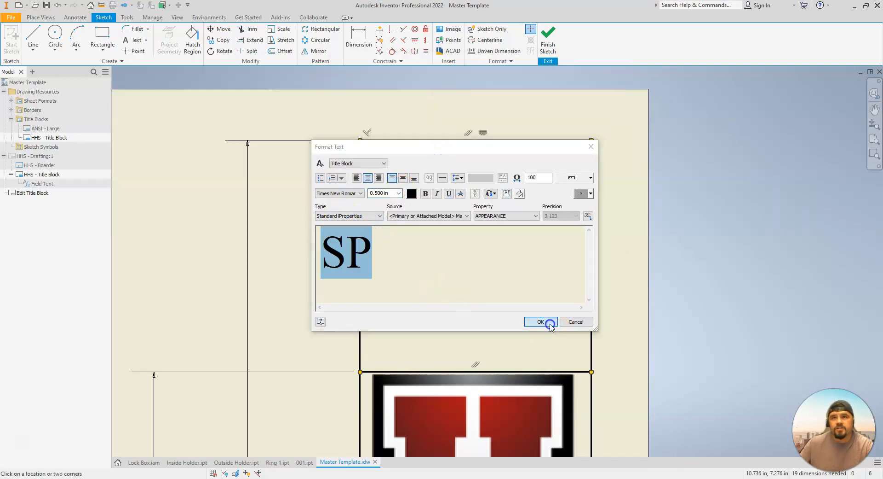
left_click(545, 322)
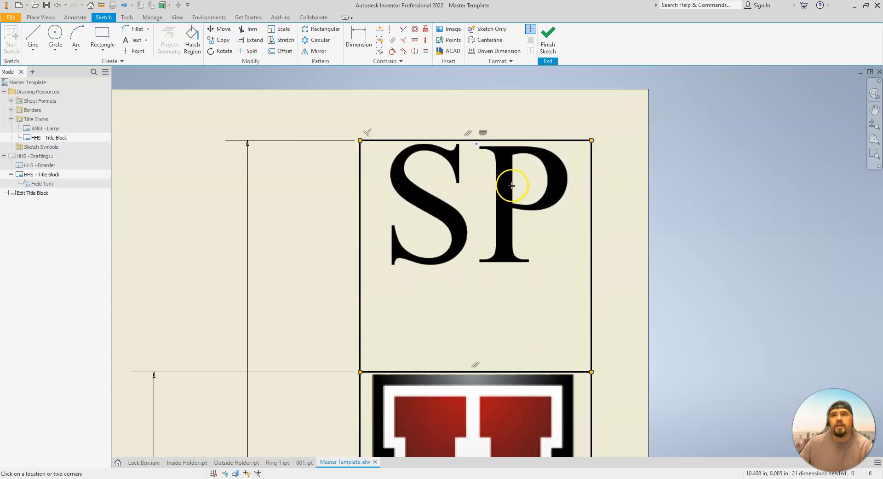
left_click_drag(506, 192, 507, 230)
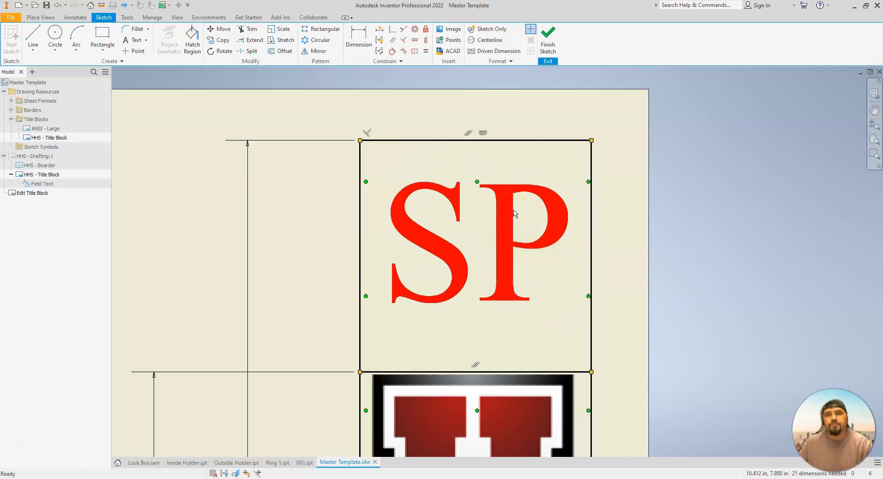
Undo the SP text's move and placement and the deletion of the gear image.
key("ctrl+z")
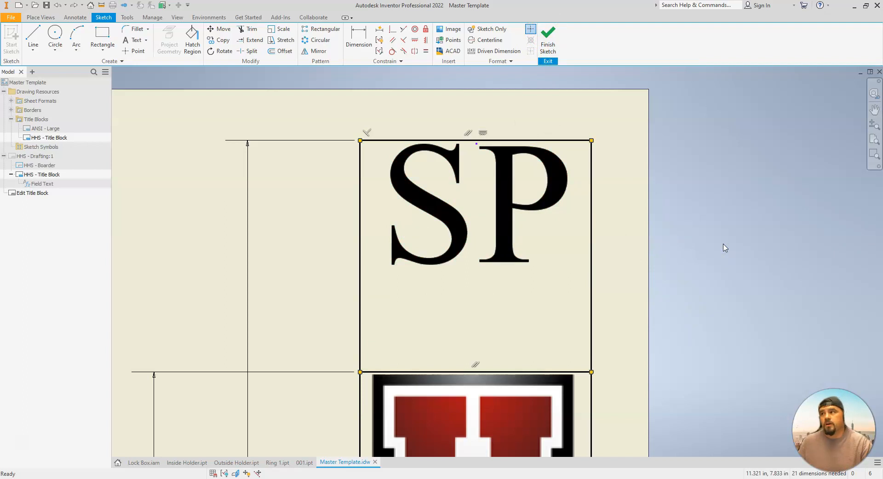
key("ctrl+z")
key("ctrl+z")
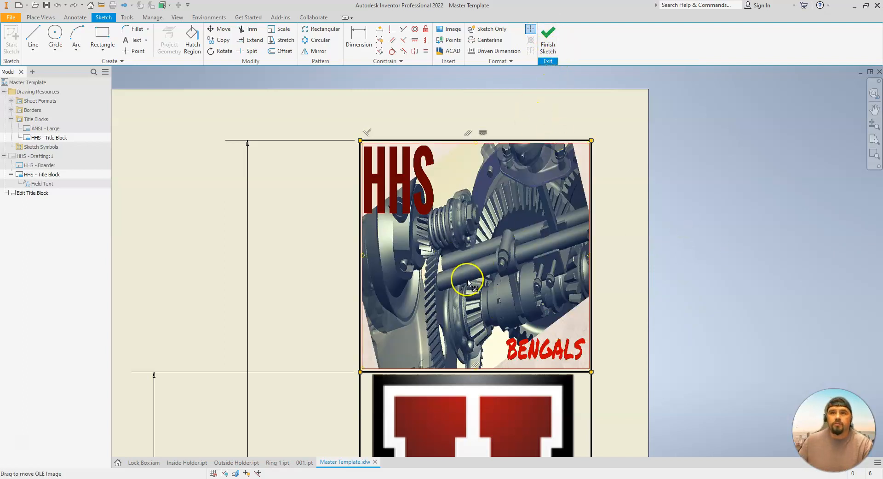
Finish the title block sketch, saving the edits to HHS - Title Block, and collapse the drawing resources.
left_click(548, 35)
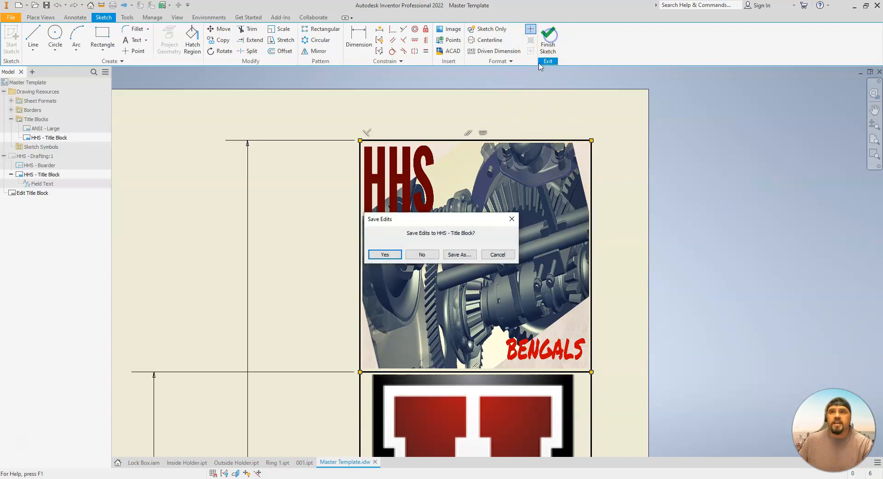
left_click(385, 254)
left_click(33, 110)
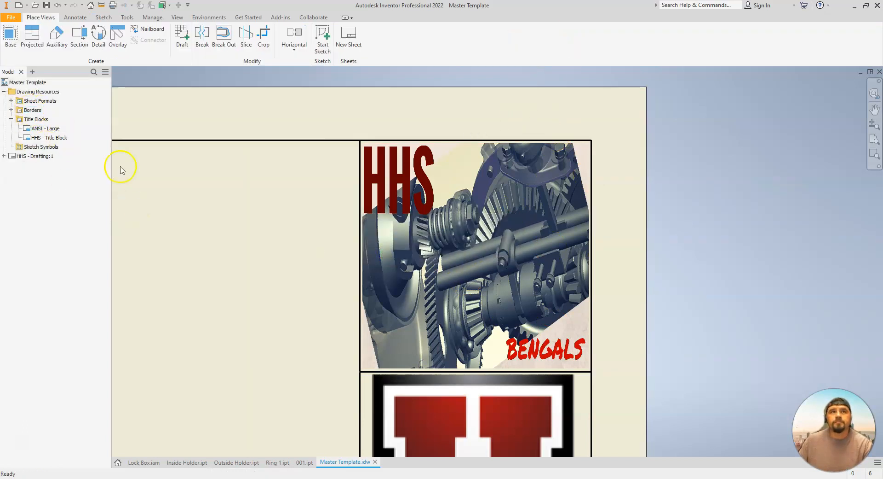
left_click(4, 92)
middle_click(283, 203)
middle_click(283, 203)
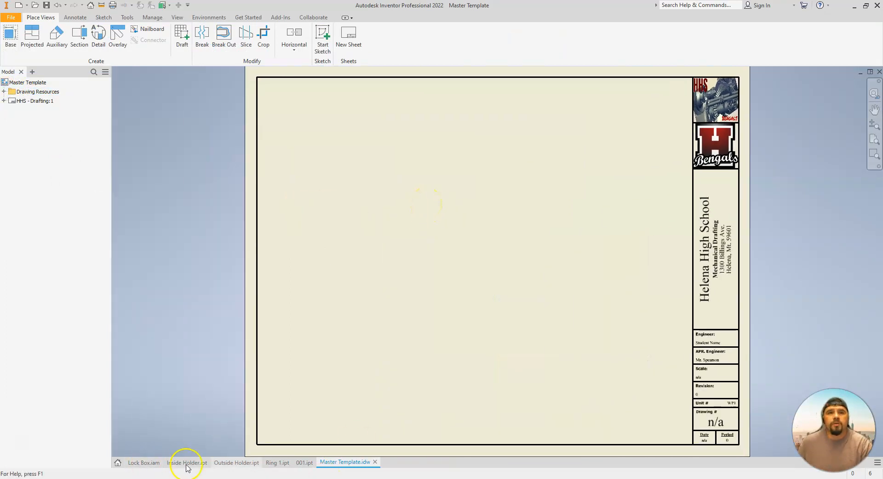
left_click(304, 462)
left_click(343, 462)
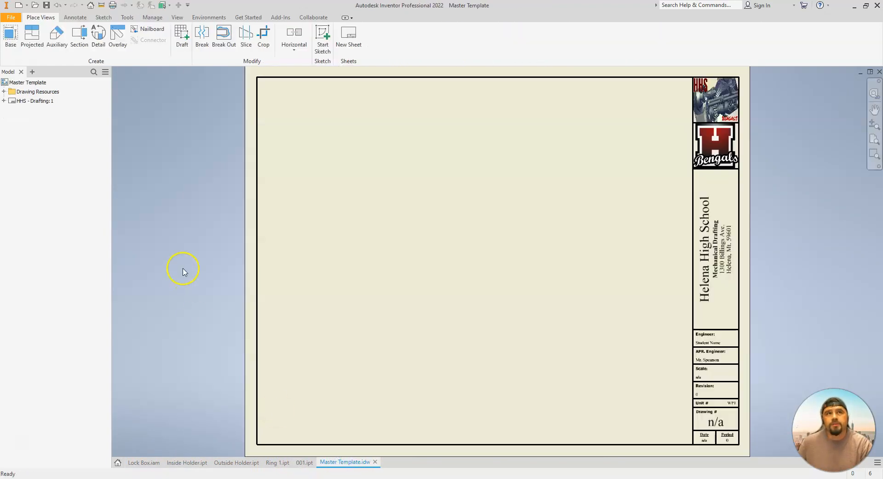
Start a base view of part 001 from OneDrive's Drafting > 3D Printing > Weekly Projects > WP1 - Introduction > Drawings folder.
left_click(11, 35)
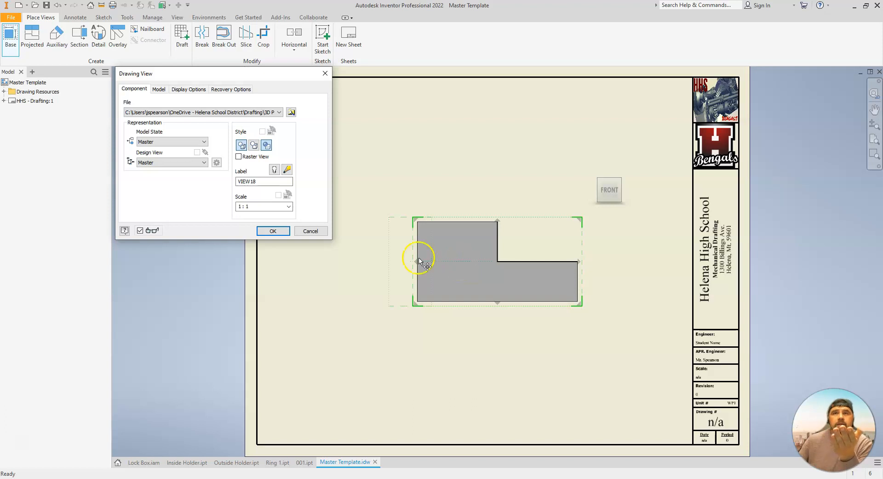
left_click(292, 113)
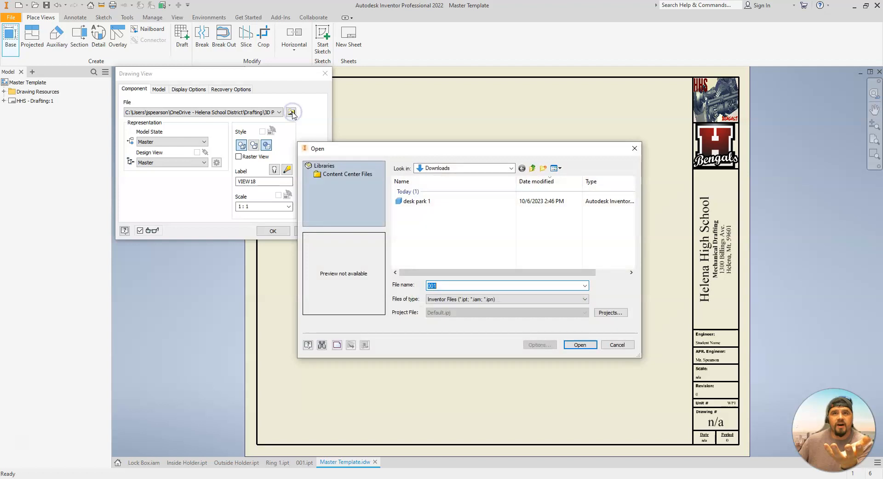
left_click(509, 169)
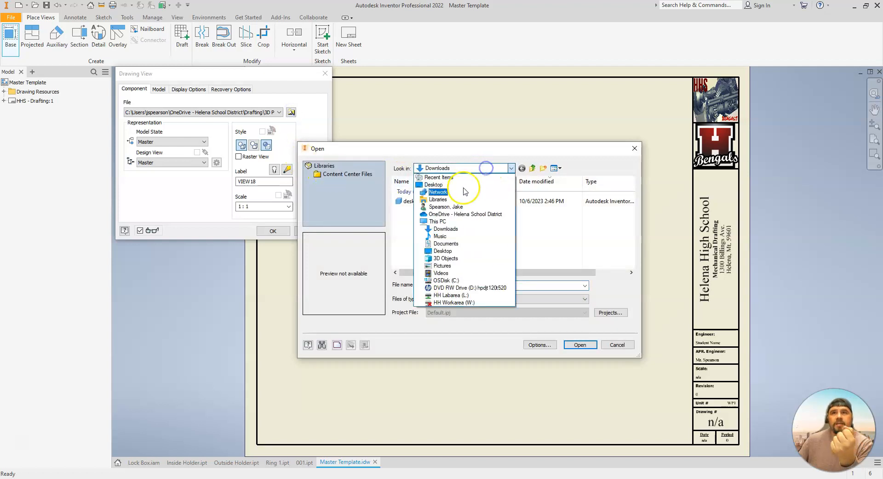
left_click(455, 215)
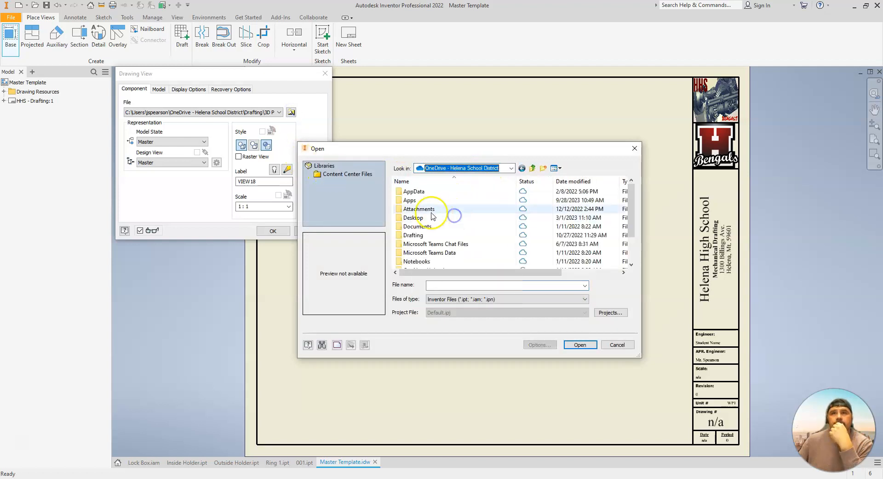
double_click(414, 235)
double_click(416, 191)
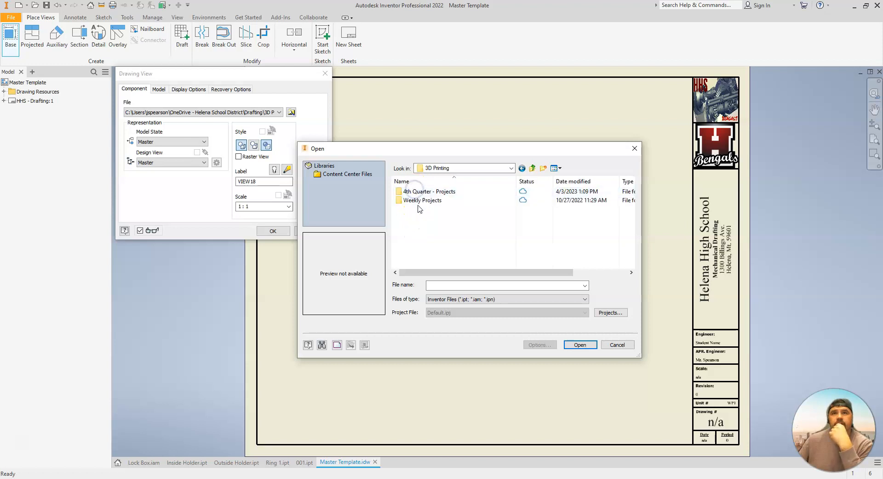
double_click(417, 201)
double_click(417, 192)
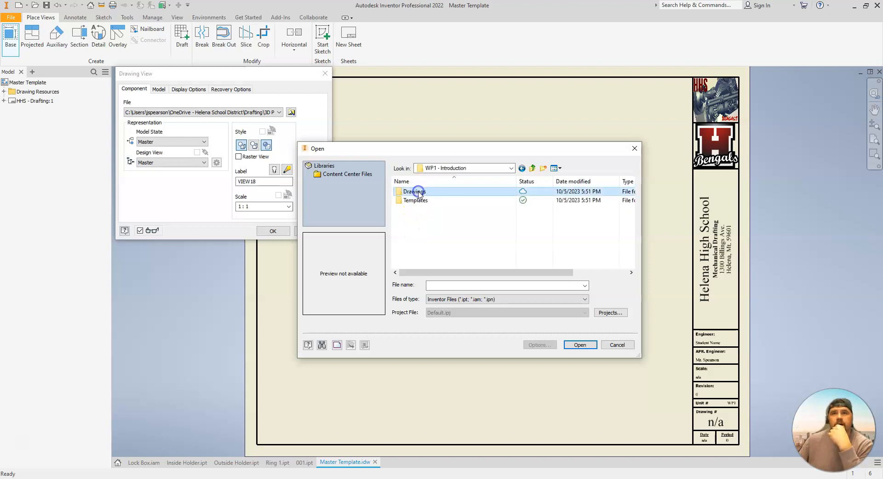
double_click(417, 191)
left_click(407, 200)
left_click(579, 345)
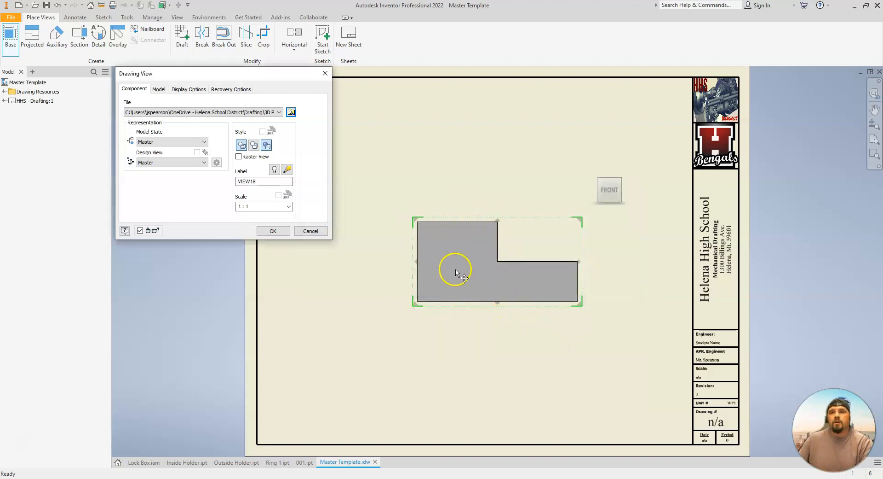
Place the 1:1 front view low on the sheet's left side, with projected right-side, top and isometric views around it.
left_click_drag(455, 273, 360, 353)
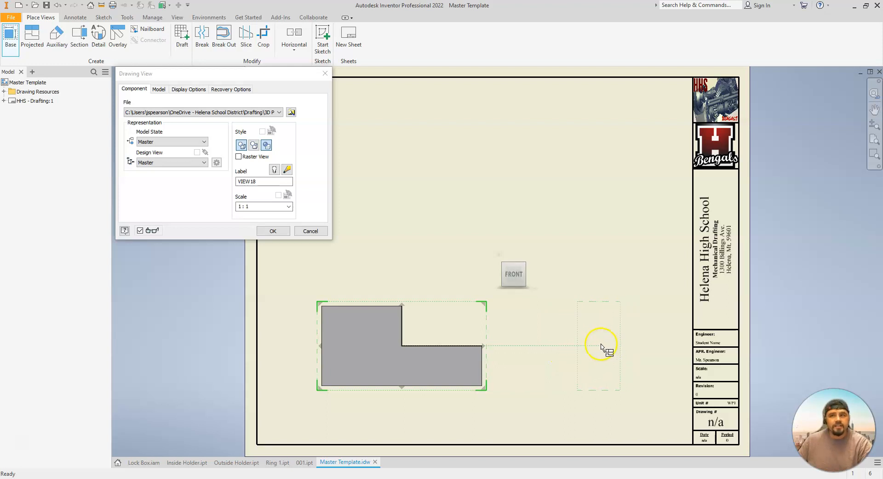
left_click(610, 351)
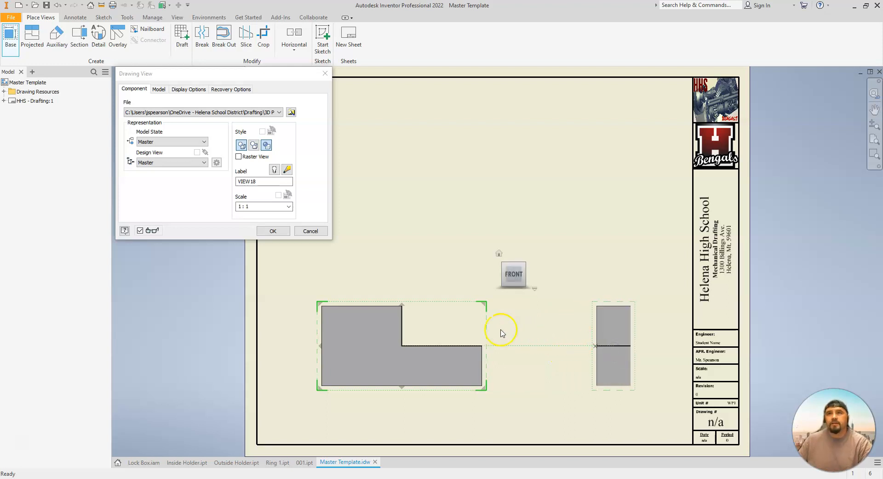
left_click(401, 180)
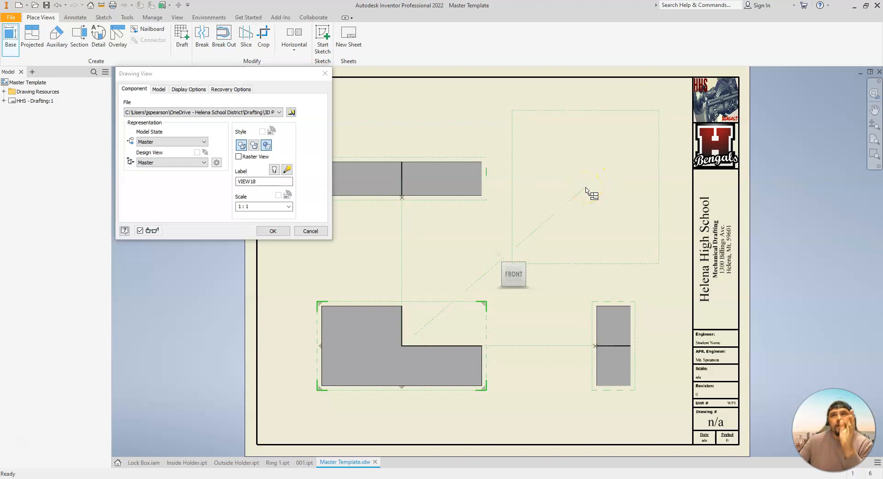
left_click(586, 189)
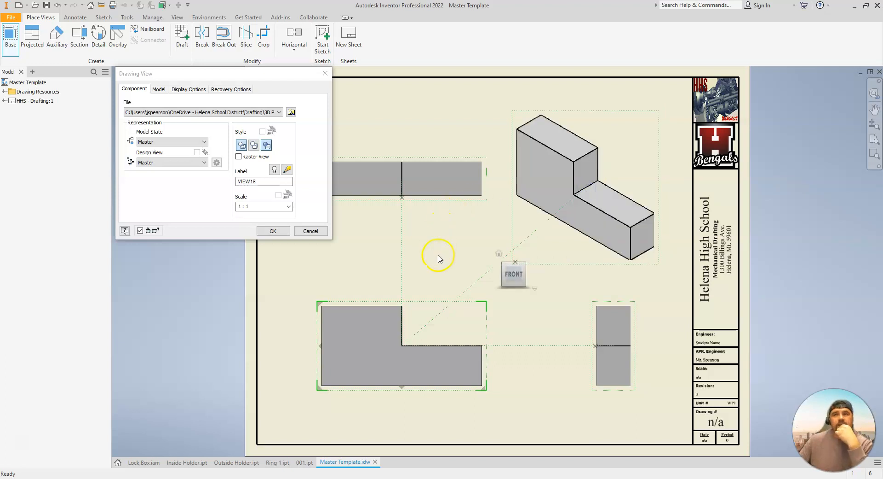
left_click(271, 231)
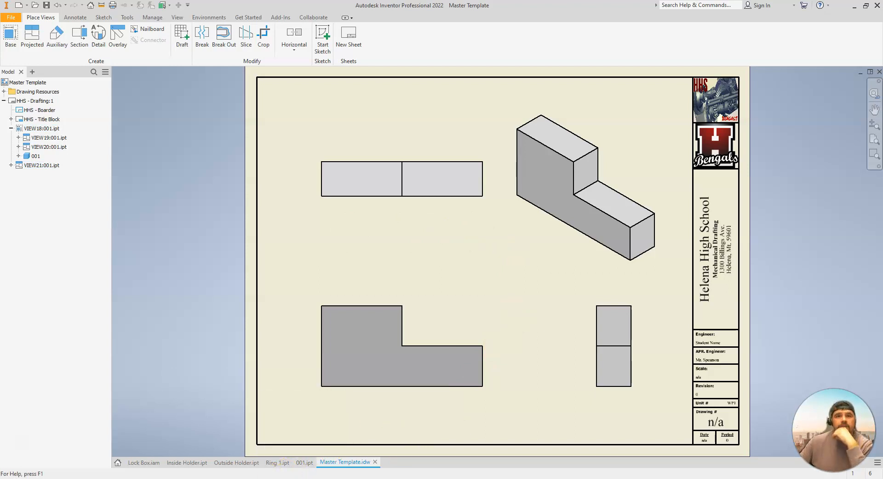
Consult part 001's dimensions in WP1 - Drawings.pdf, then shift the front view slightly left on the Master Template sheet.
key("alt+Tab")
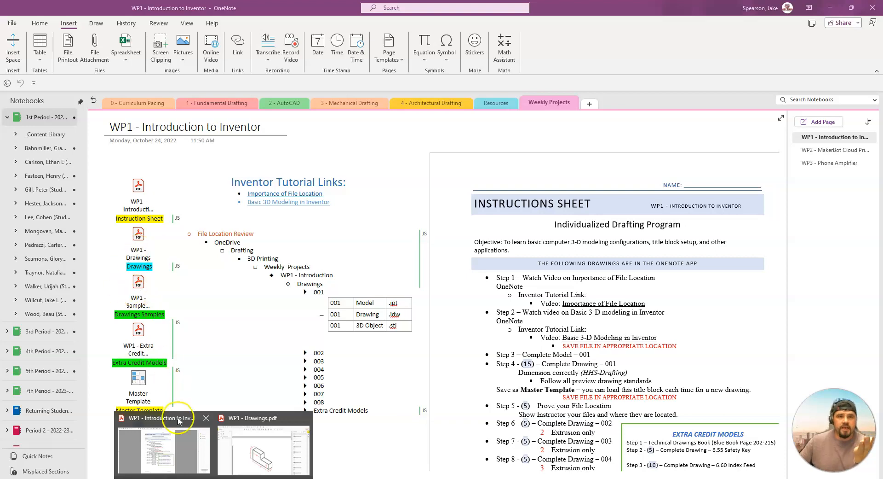
left_click(263, 456)
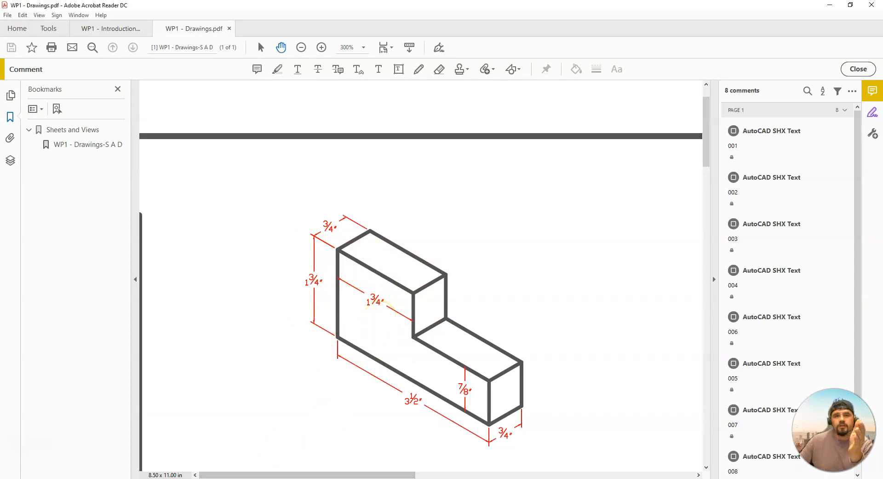
mouse_move(259, 476)
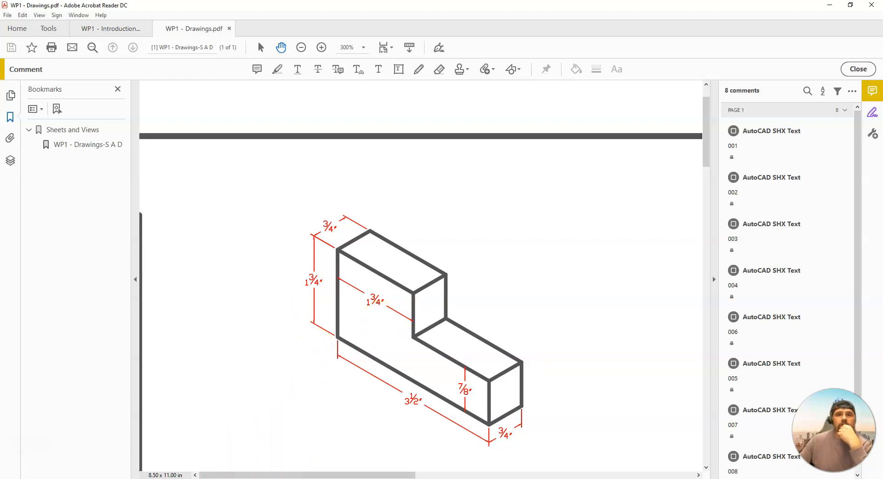
left_click(255, 477)
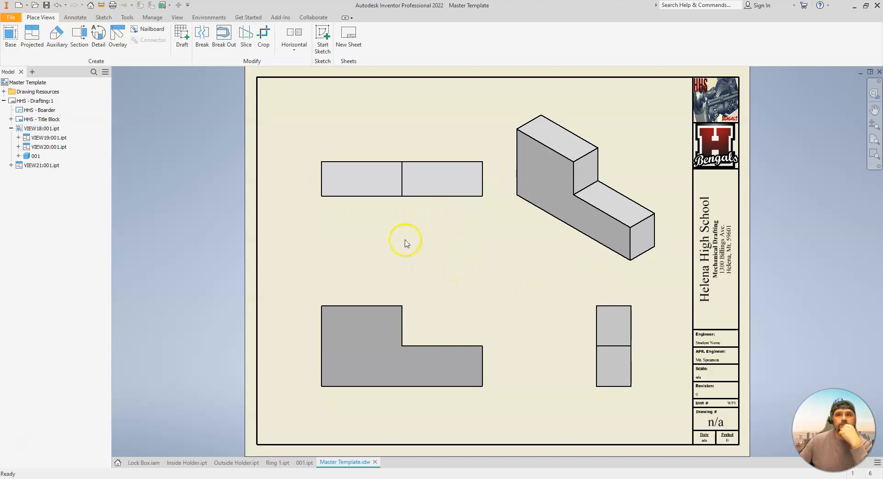
left_click_drag(379, 302, 362, 299)
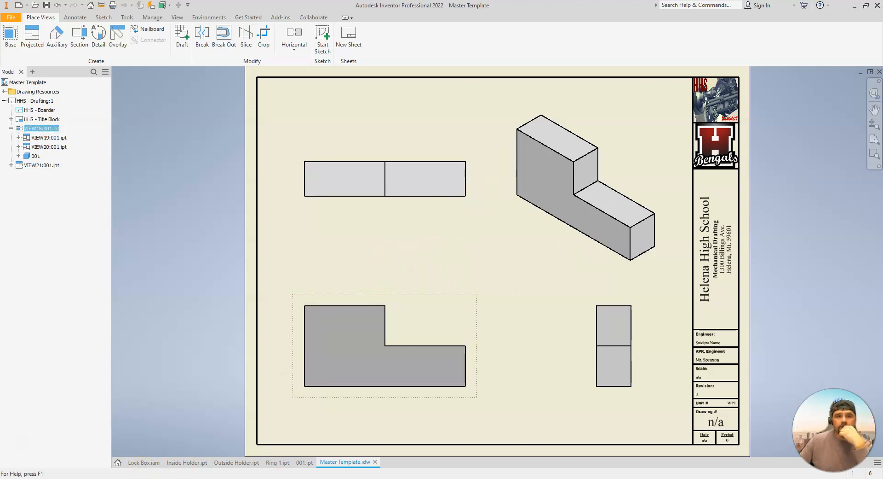
Open the WP1 sample drawings PDF from the OneNote page, examine drawing 001's layout and return to Inventor.
left_click(221, 477)
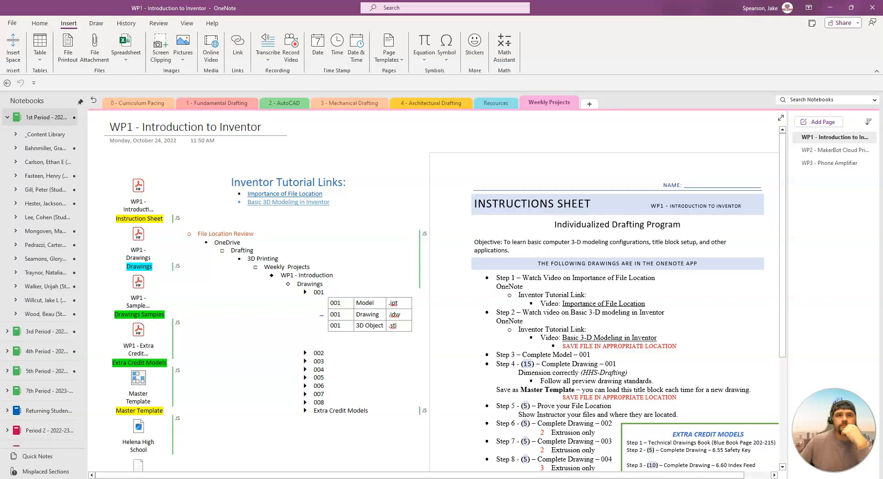
double_click(136, 287)
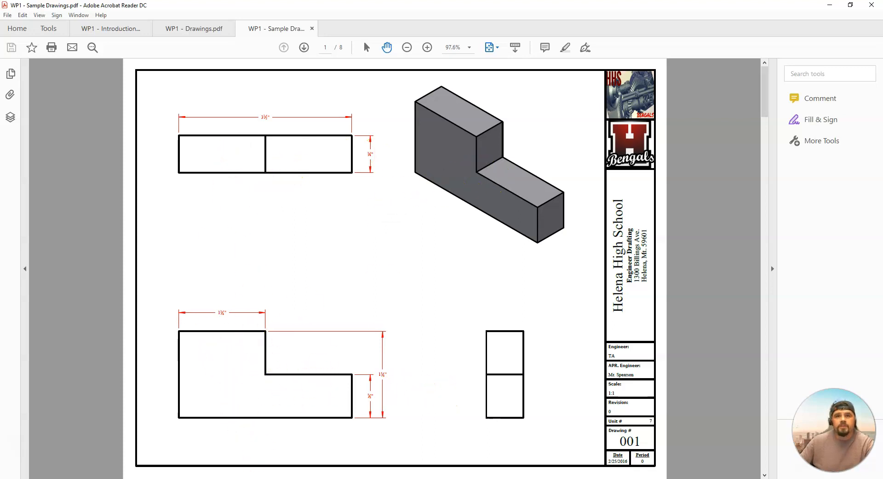
key("alt+Tab")
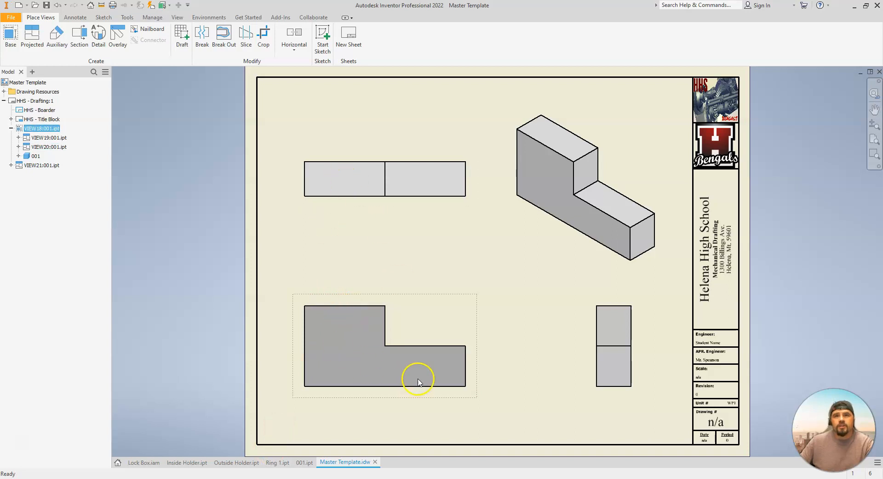
Turn off shading for the front view and set its scale to 1:2.
double_click(408, 302)
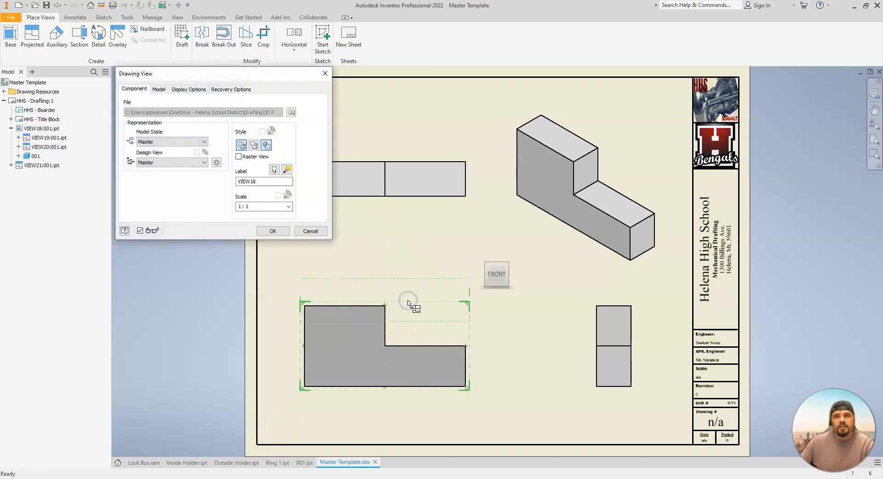
left_click(267, 146)
left_click(272, 231)
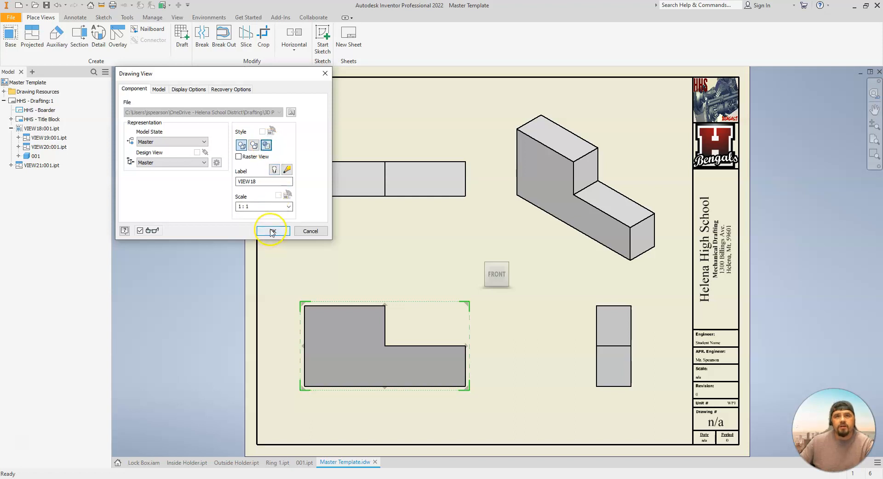
double_click(254, 207)
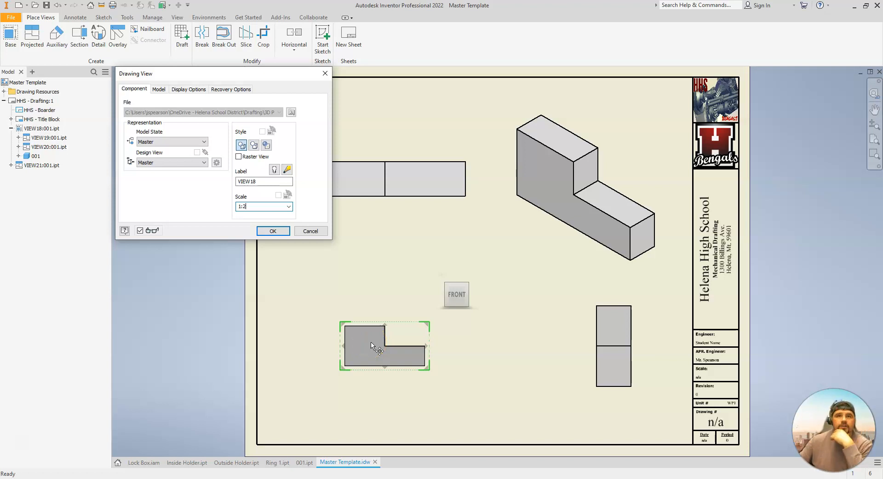
left_click(272, 230)
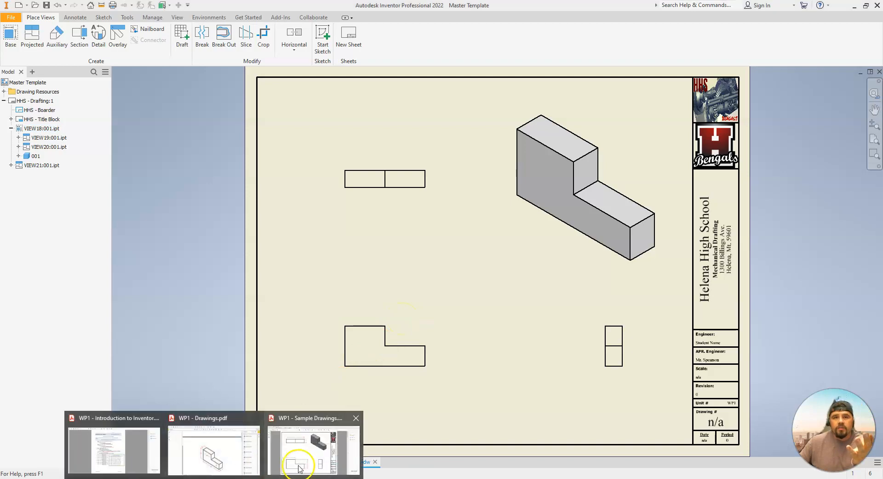
Check the scale in the WP1 sample drawings PDF and set the front view's scale to 1:1.
left_click(298, 462)
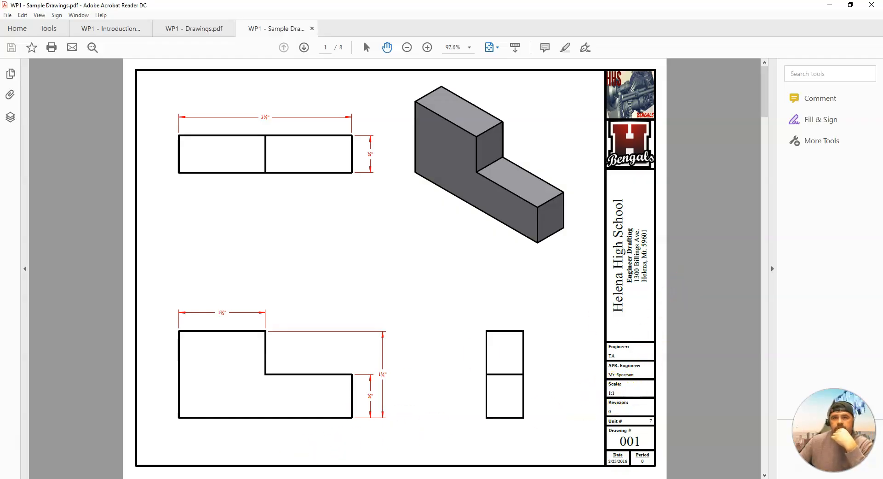
key("alt+Tab")
double_click(401, 322)
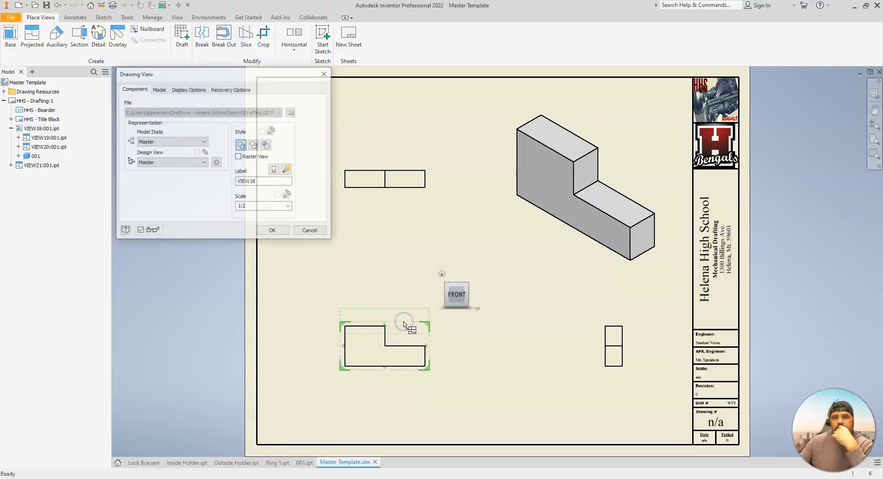
left_click(247, 206)
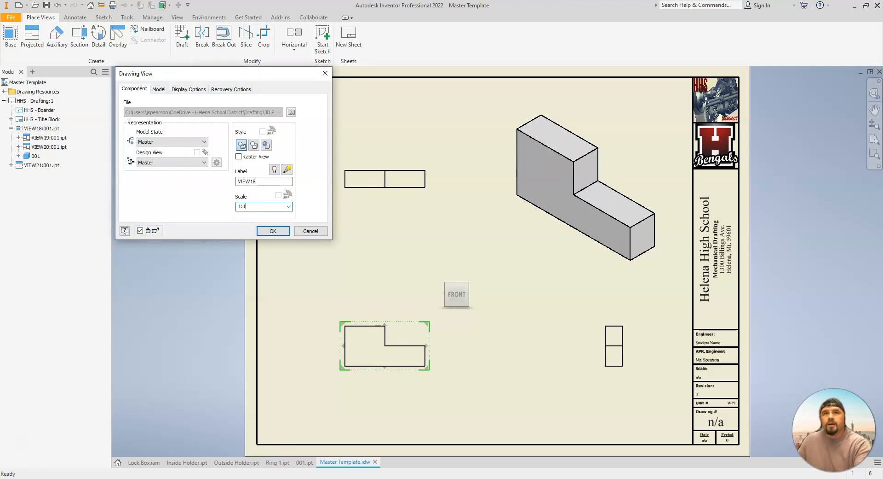
left_click(282, 232)
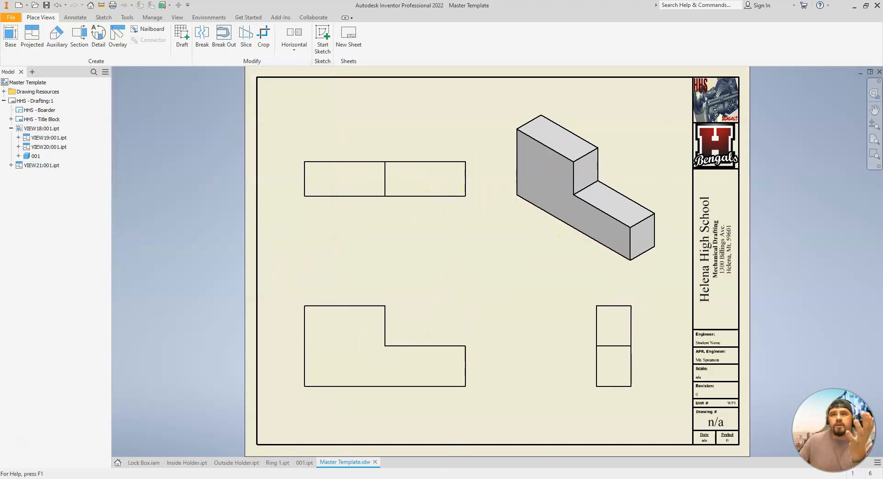
Dimension the overall width of the top view, placing the dimension above the view.
mouse_move(305, 467)
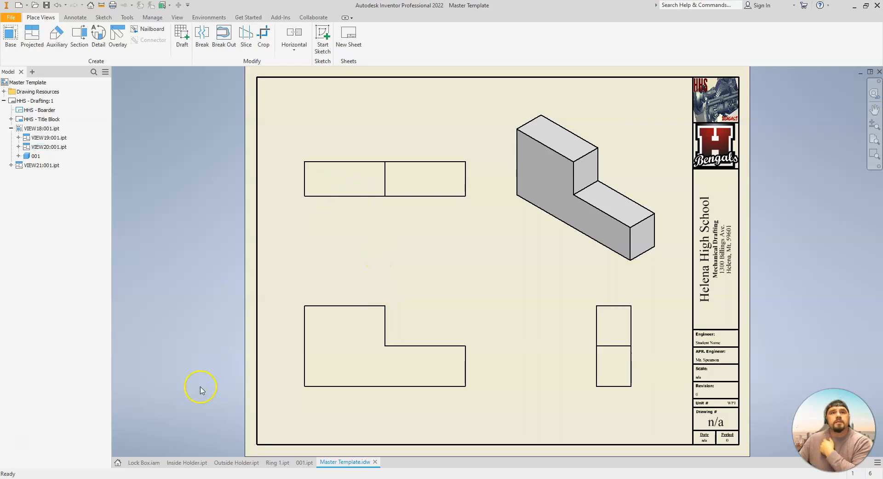
left_click(76, 17)
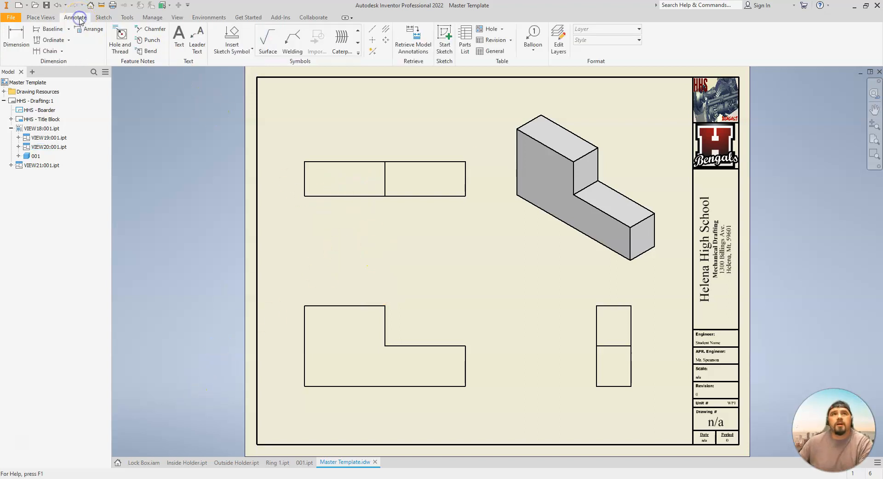
left_click(17, 43)
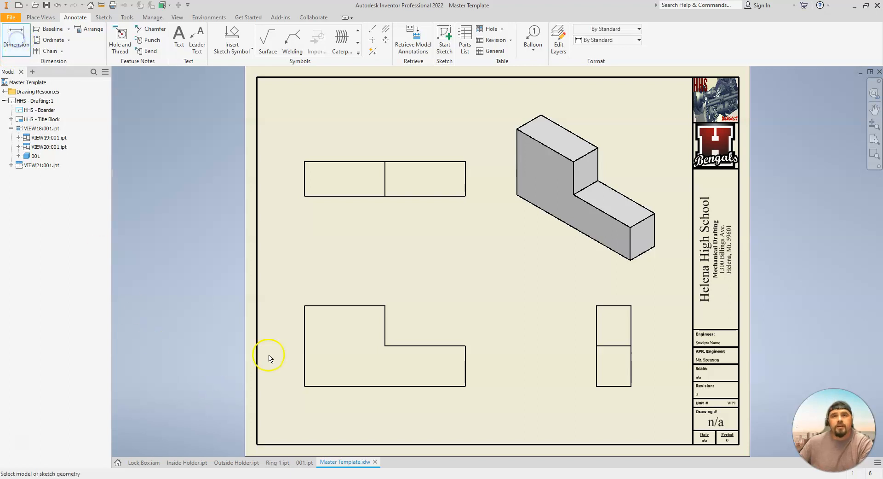
left_click(304, 170)
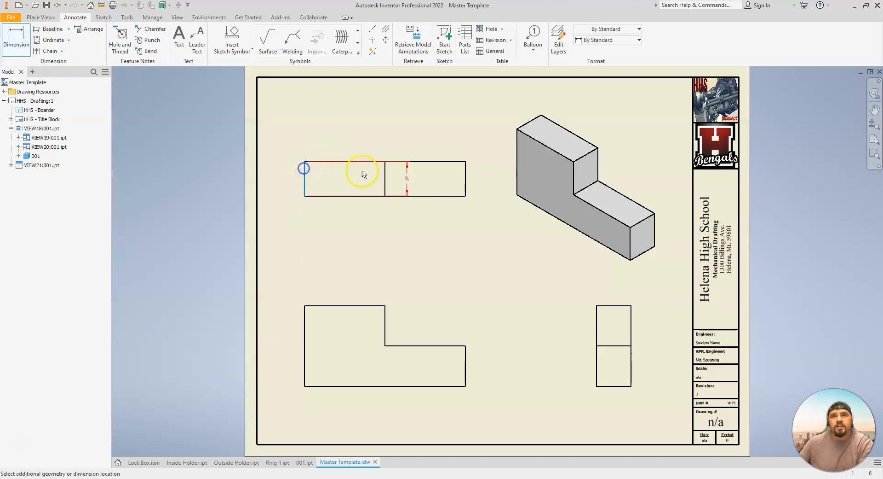
left_click(465, 169)
left_click(414, 145)
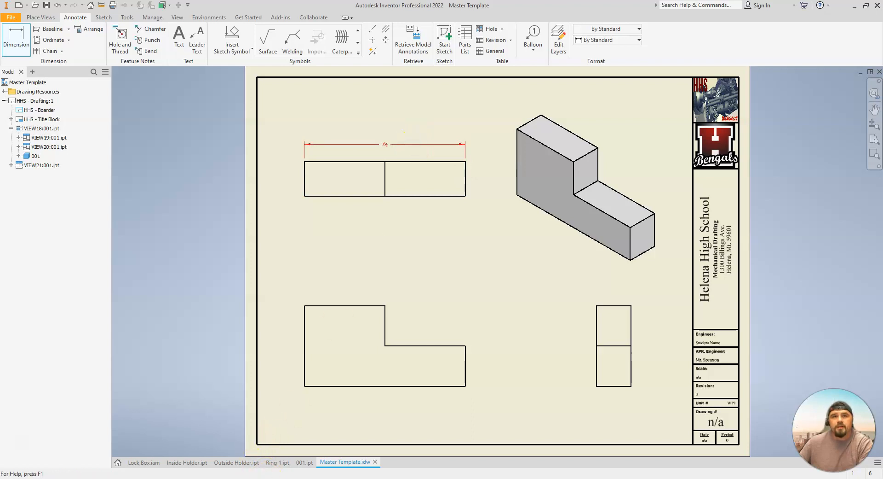
Switch to the WP1 sample drawings PDF to examine how the top view of drawing 001 is dimensioned.
mouse_move(214, 477)
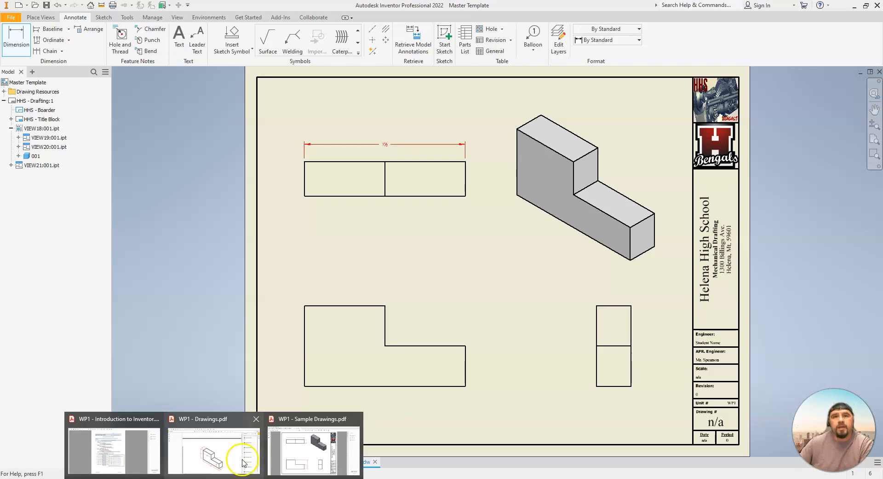
left_click(298, 456)
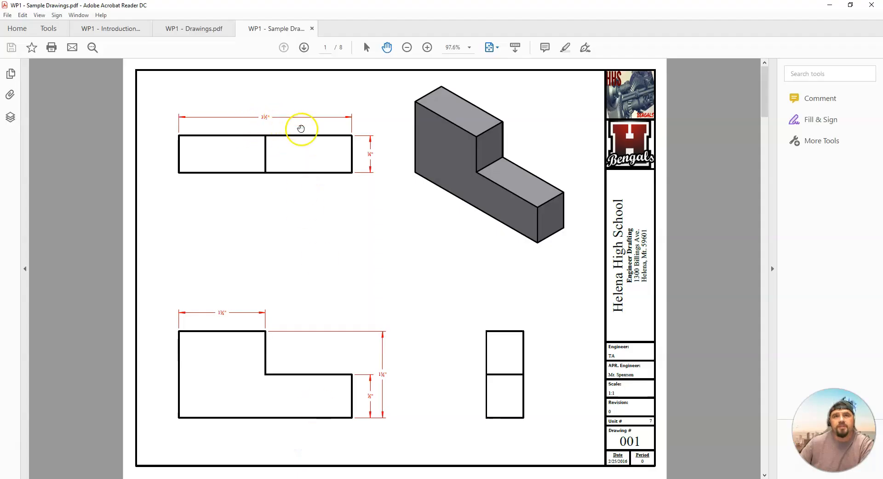